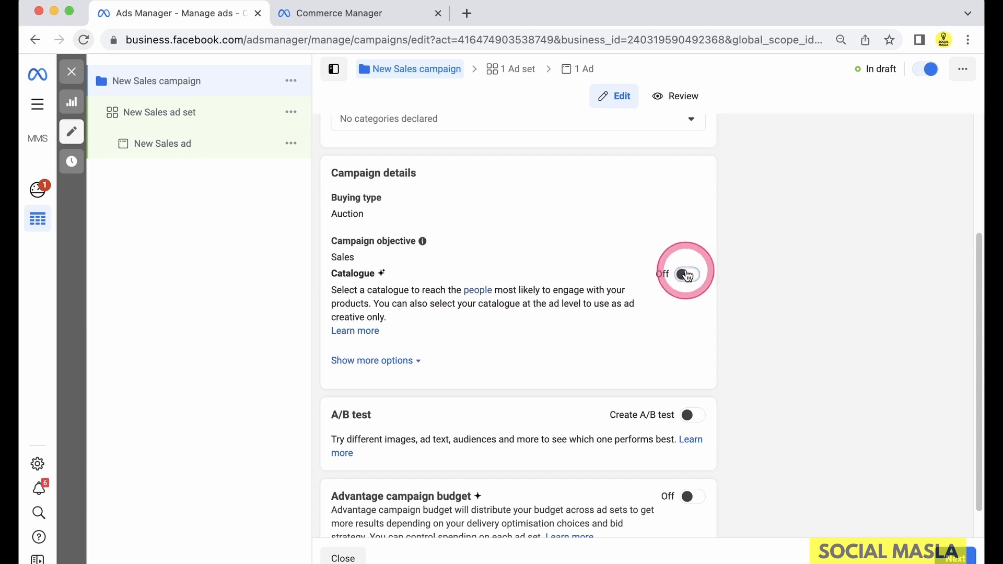
Turn on the catalogue option for the sales campaign
{"action": "left_click", "coordinate": [687, 275]}
{"action": "scroll", "coordinate": [487, 300], "scroll_direction": "down", "scroll_amount": 3}
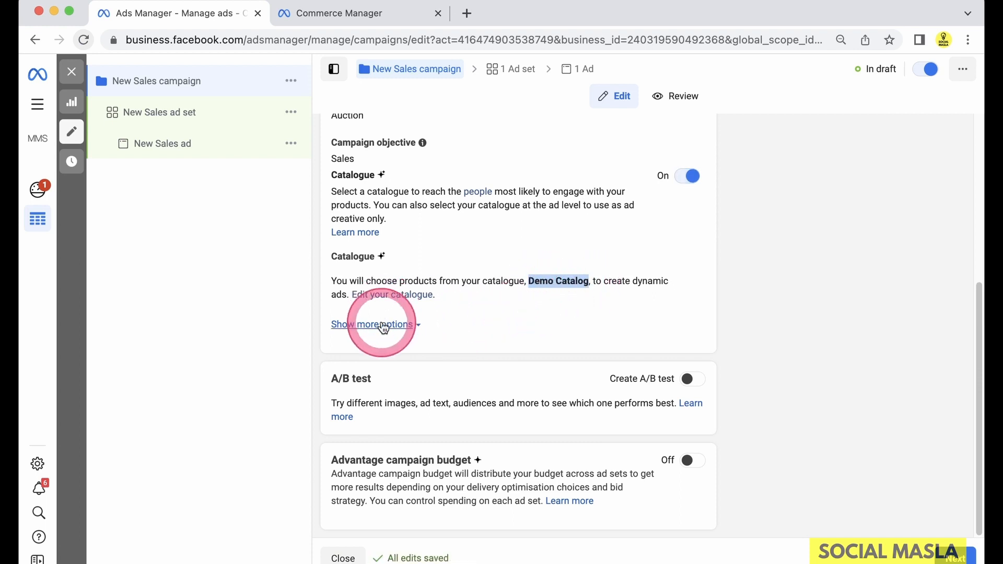
Open the campaign's linked Demo Catalog in Commerce Manager, view its items and return to Ads Manager
{"action": "left_click", "coordinate": [416, 296]}
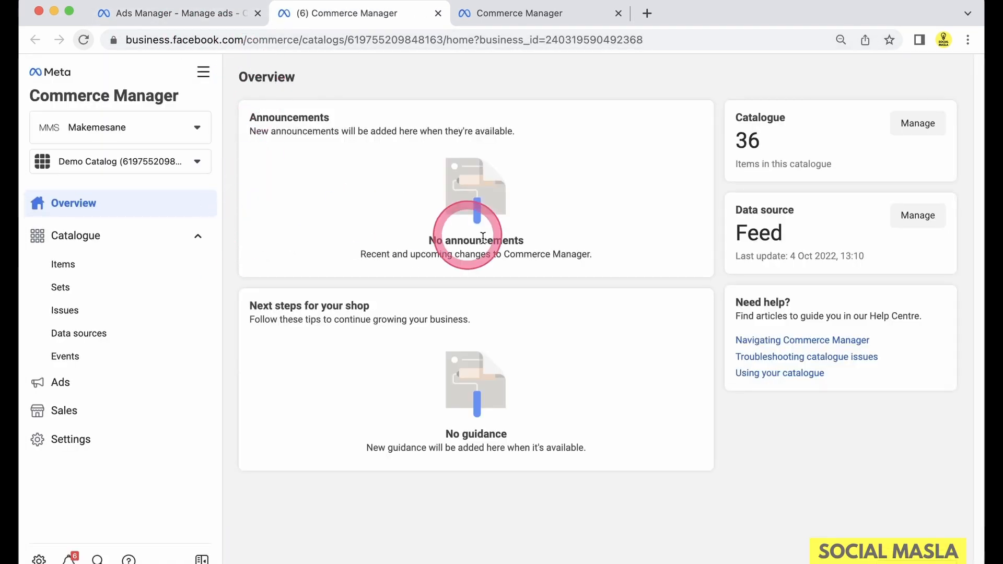
{"action": "left_click", "coordinate": [73, 264]}
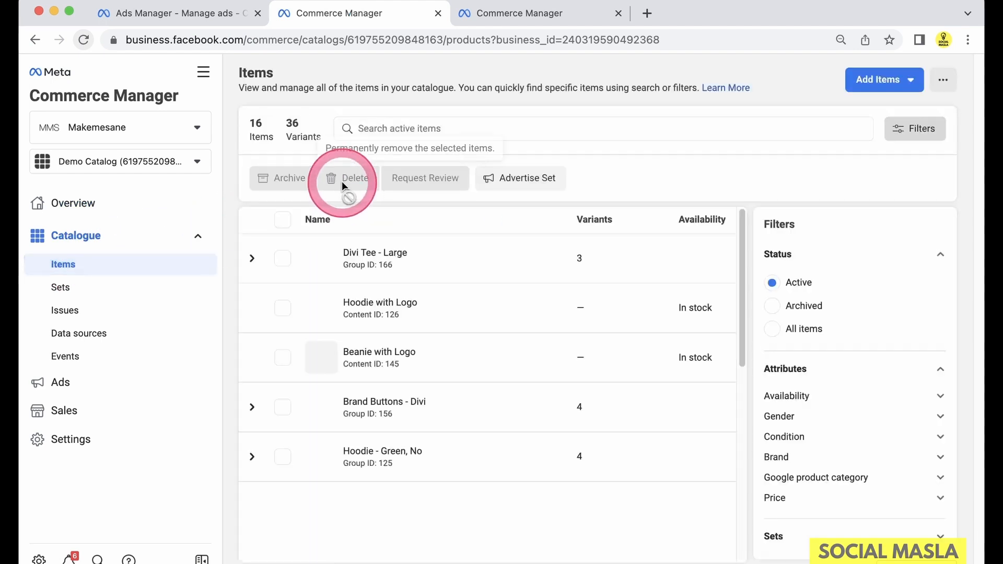
{"action": "left_click", "coordinate": [230, 16]}
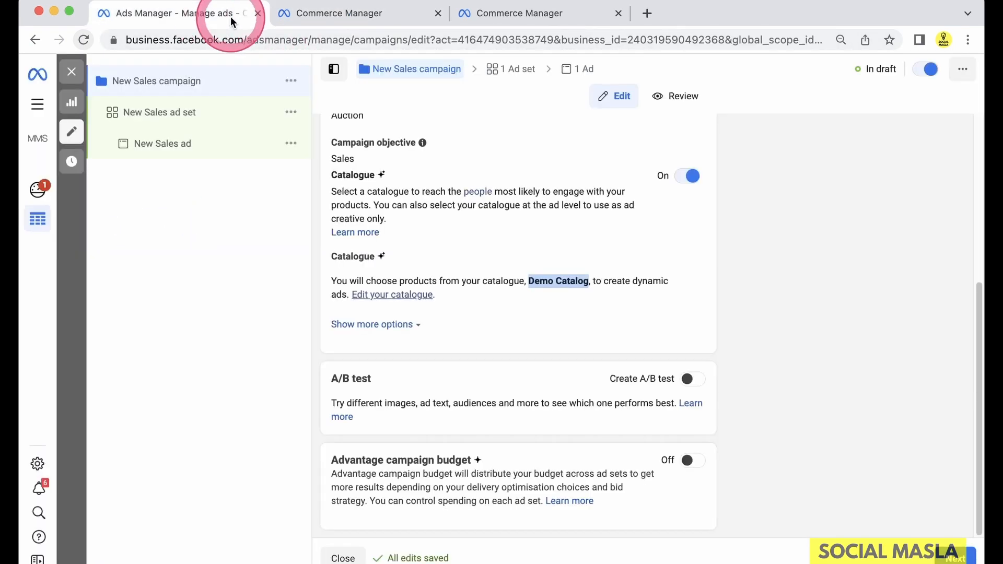
Continue from the campaign settings to the New Sales ad set and dismiss the Connect to tracking dialog without saving
{"action": "left_click", "coordinate": [413, 327]}
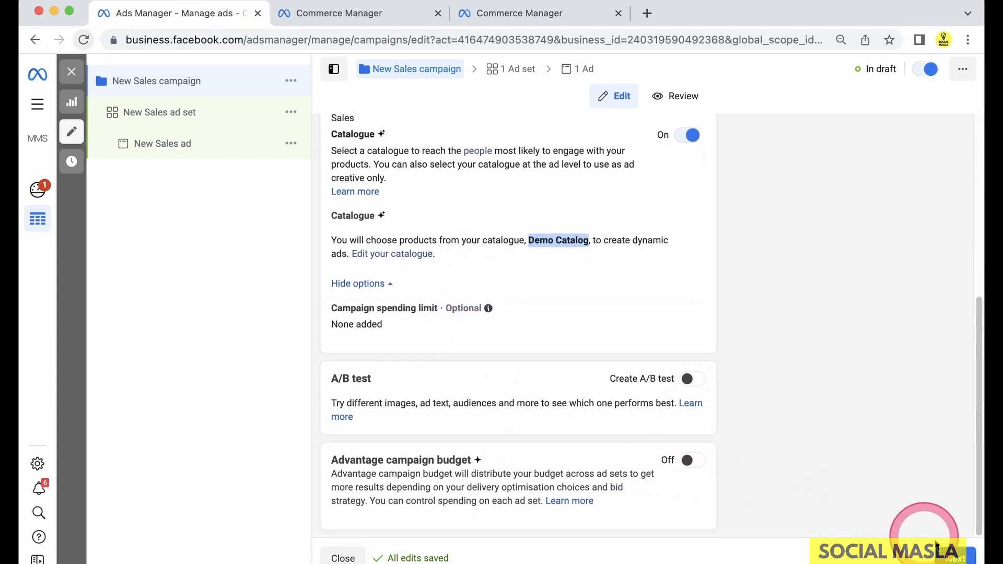
{"action": "left_click", "coordinate": [959, 555]}
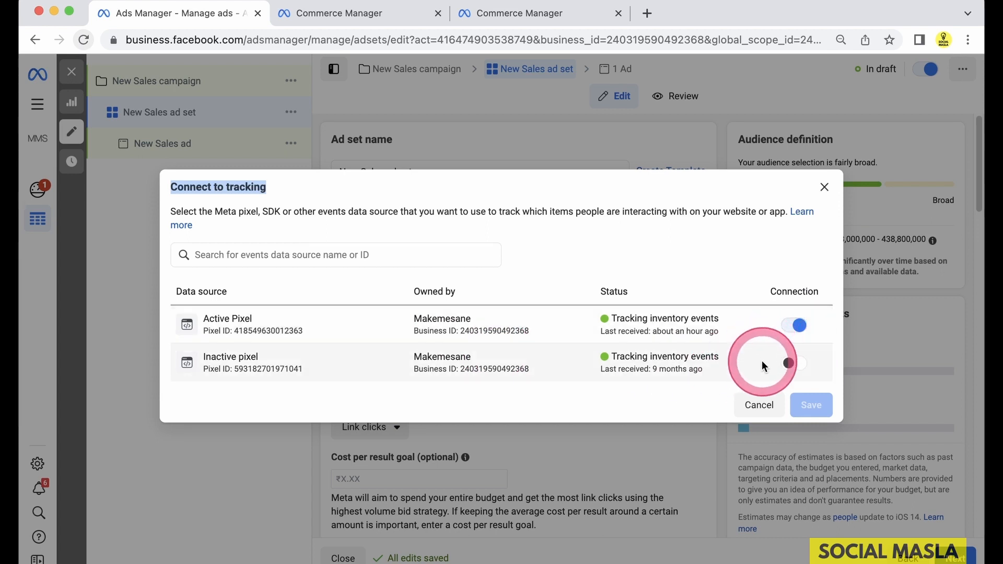
{"action": "left_click", "coordinate": [789, 364]}
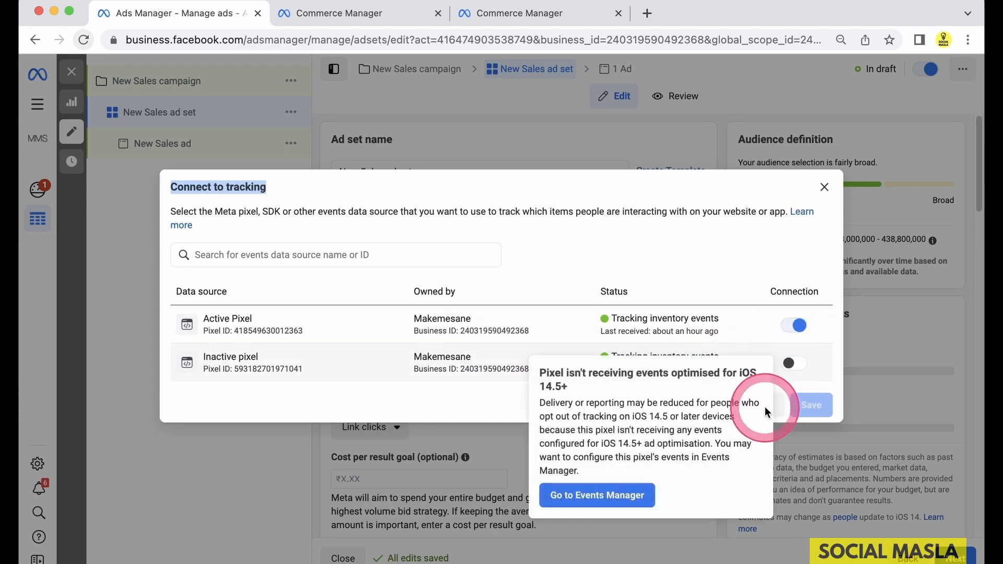
{"action": "left_click", "coordinate": [782, 407]}
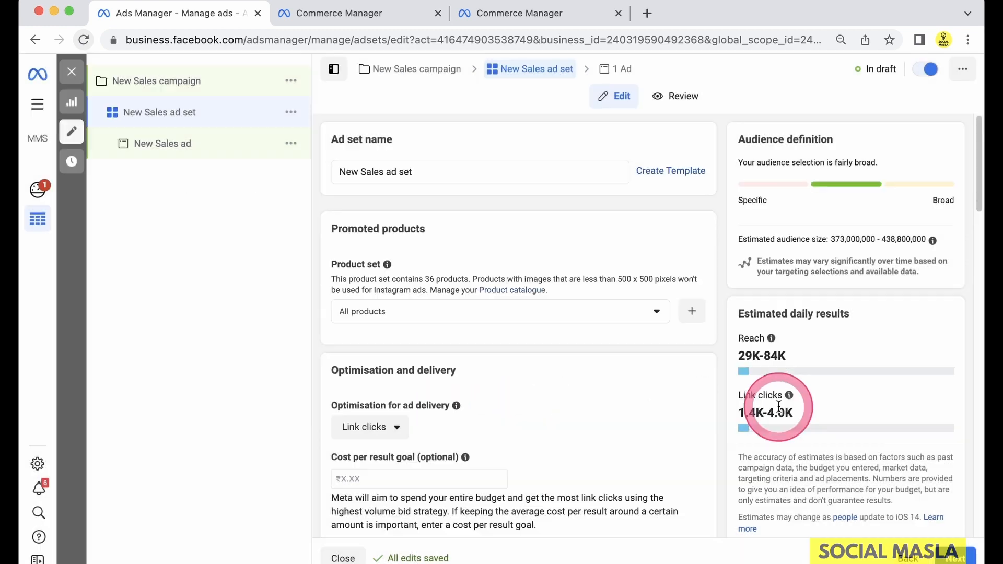
{"action": "left_click", "coordinate": [557, 369]}
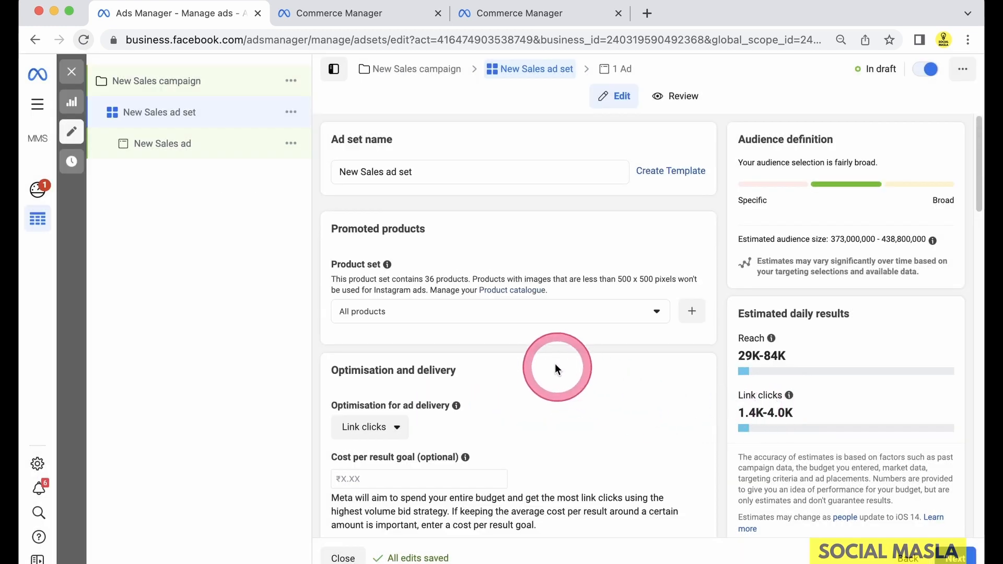
Choose All products as the ad set's promoted product set
{"action": "left_click", "coordinate": [380, 243]}
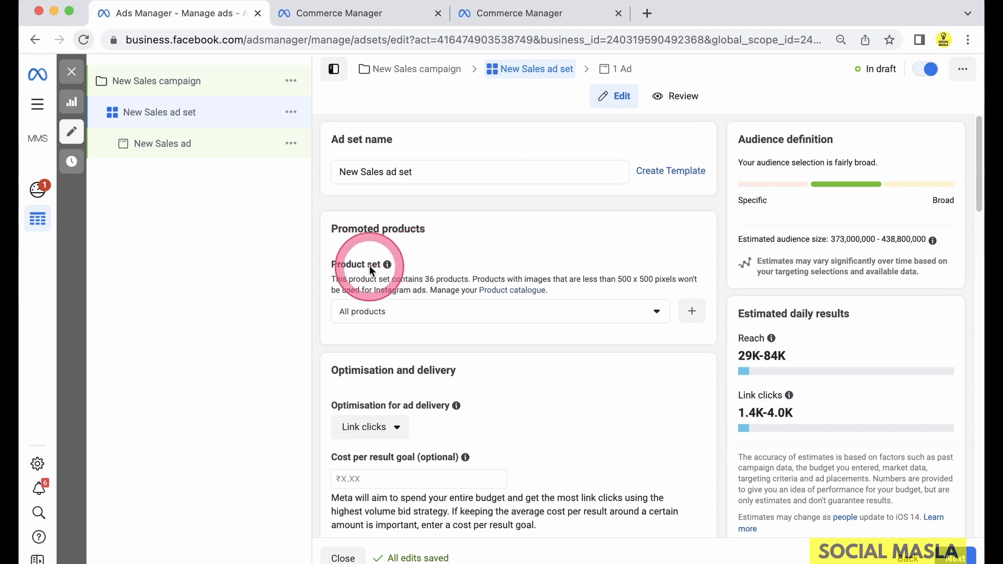
{"action": "left_click", "coordinate": [400, 320]}
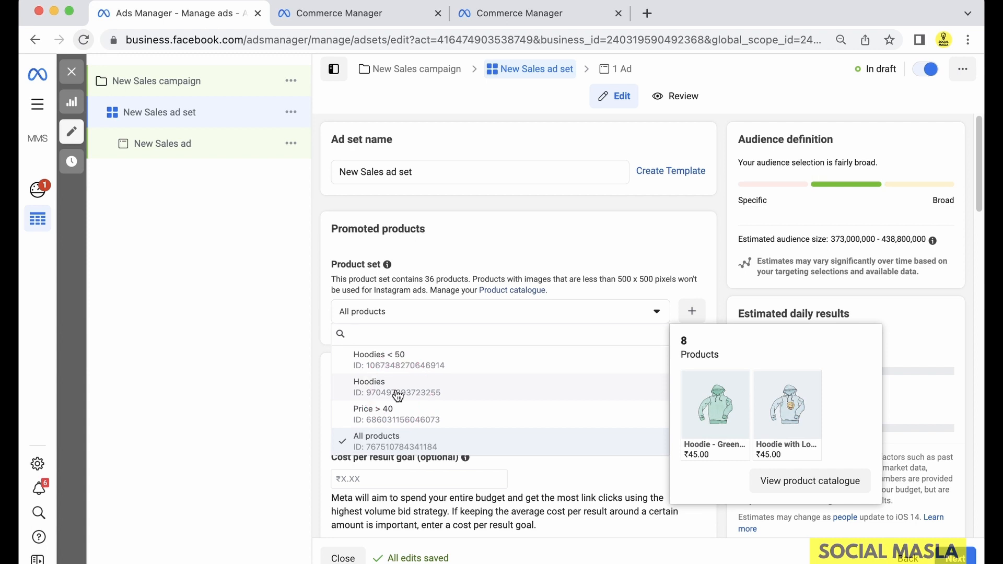
{"action": "left_click", "coordinate": [407, 437]}
{"action": "scroll", "coordinate": [476, 400], "scroll_direction": "down", "scroll_amount": 6}
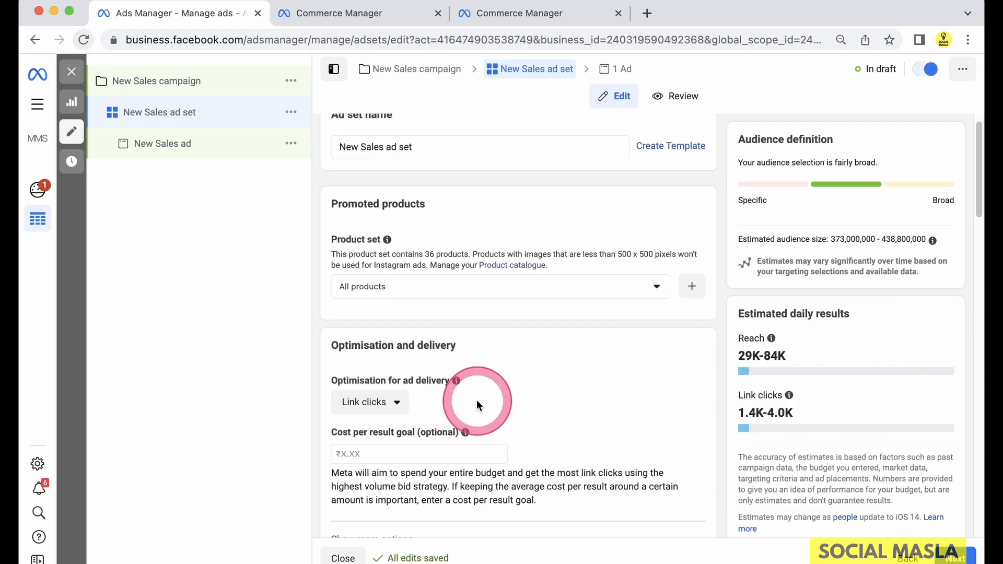
{"action": "scroll", "coordinate": [475, 392], "scroll_direction": "up", "scroll_amount": 6}
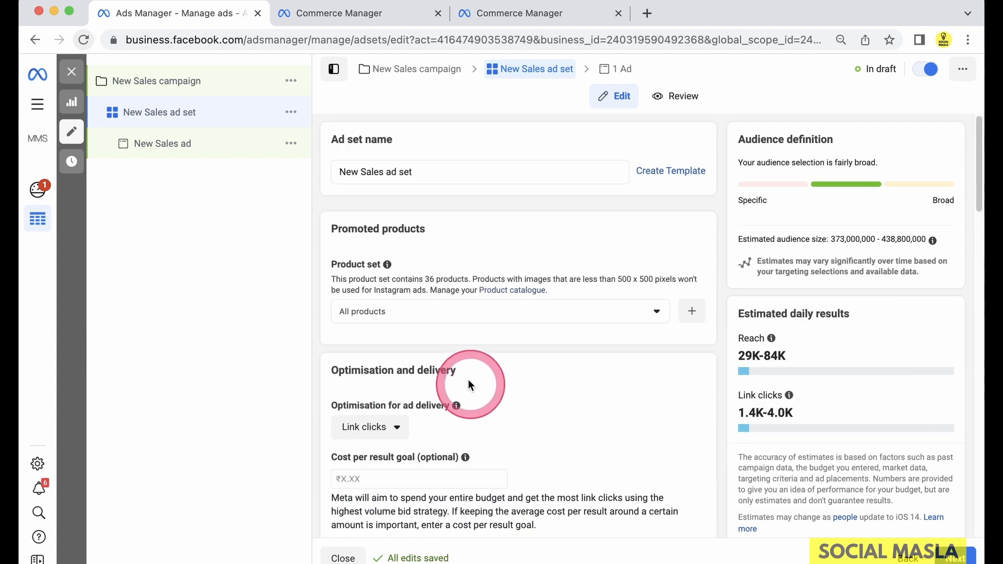
Set the ad set's optimisation for ad delivery to Conversion events
{"action": "left_click", "coordinate": [397, 418]}
{"action": "scroll", "coordinate": [438, 262], "scroll_direction": "down", "scroll_amount": 1}
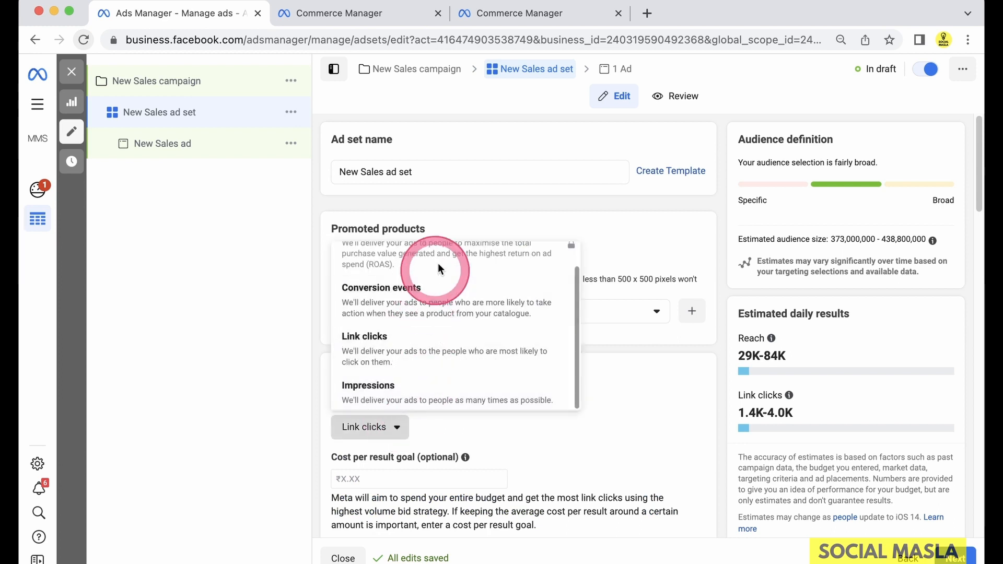
{"action": "left_click", "coordinate": [632, 463]}
{"action": "left_click", "coordinate": [396, 436]}
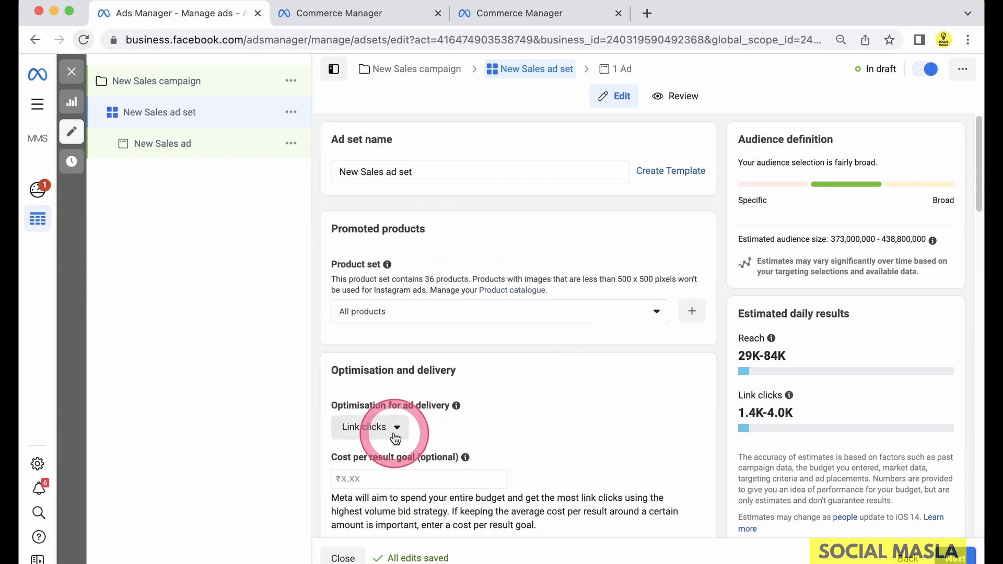
{"action": "scroll", "coordinate": [548, 406], "scroll_direction": "down", "scroll_amount": 1}
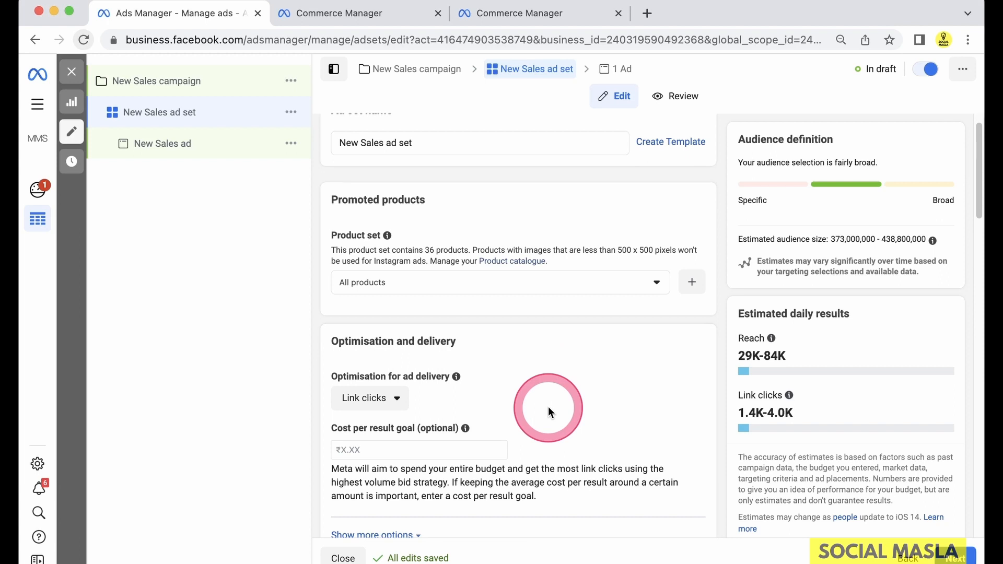
{"action": "left_click", "coordinate": [530, 407]}
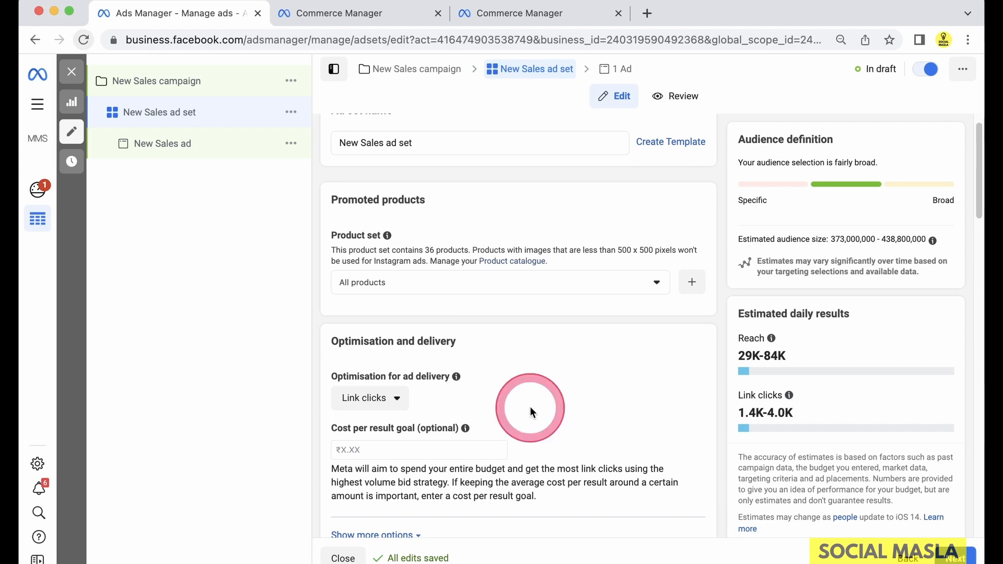
{"action": "scroll", "coordinate": [530, 405], "scroll_direction": "down", "scroll_amount": 5}
{"action": "scroll", "coordinate": [531, 401], "scroll_direction": "up", "scroll_amount": 3}
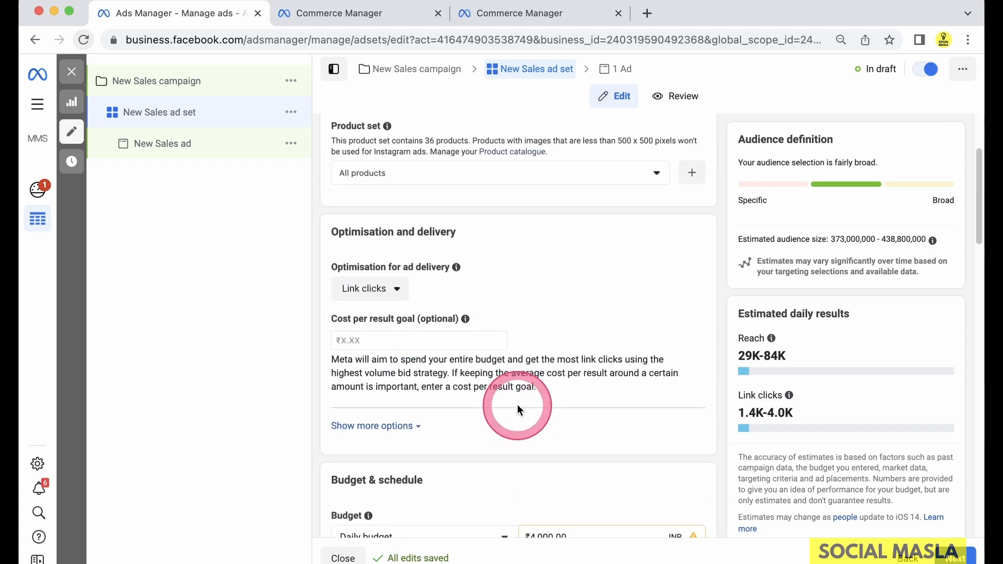
{"action": "left_click", "coordinate": [373, 327]}
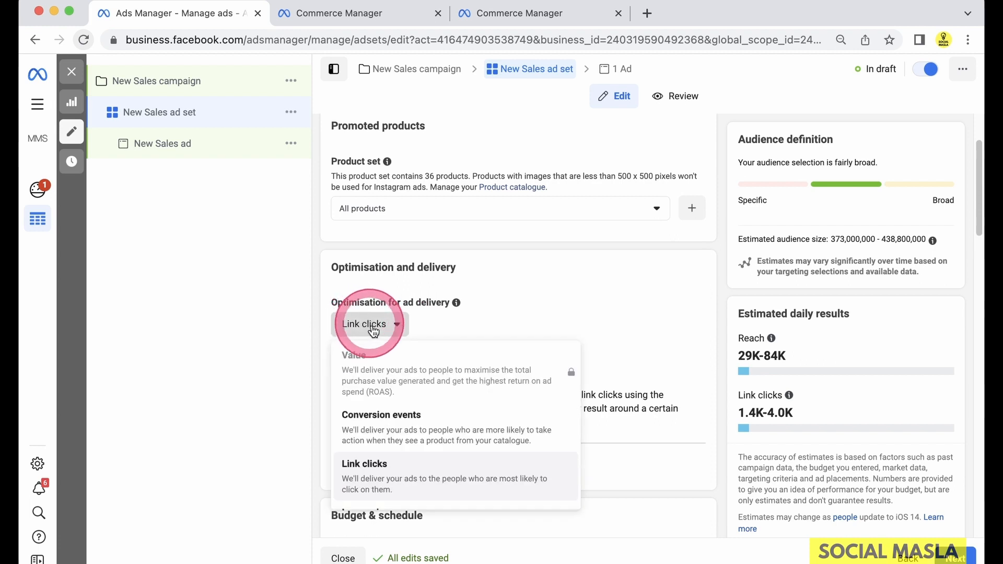
{"action": "left_click", "coordinate": [381, 414]}
{"action": "left_click", "coordinate": [510, 389]}
{"action": "scroll", "coordinate": [538, 345], "scroll_direction": "down", "scroll_amount": 3}
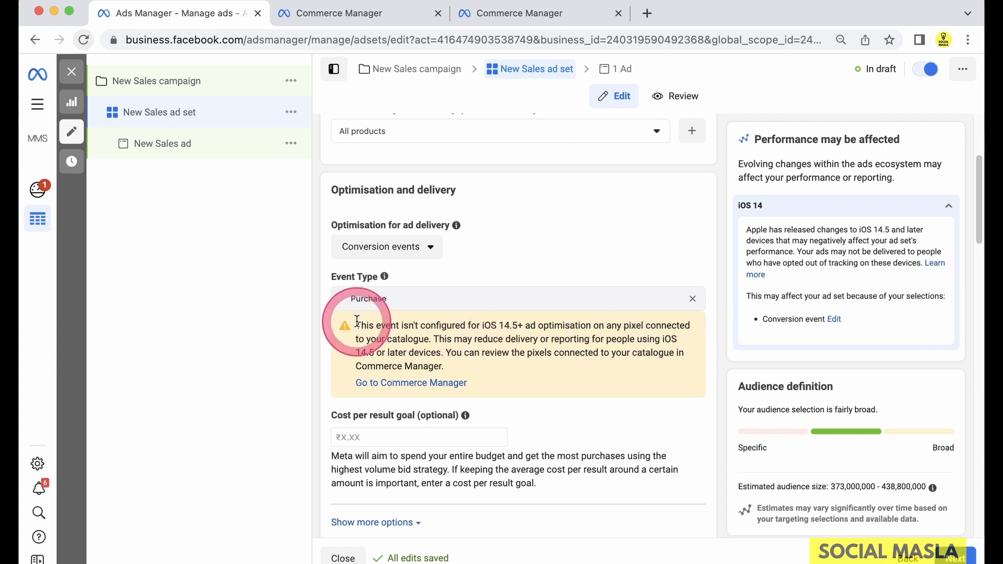
Switch to Events Manager and open the web event configurations from the Active Pixel's aggregated event measurement
{"action": "left_click_drag", "start_coordinate": [433, 337], "coordinate": [456, 369]}
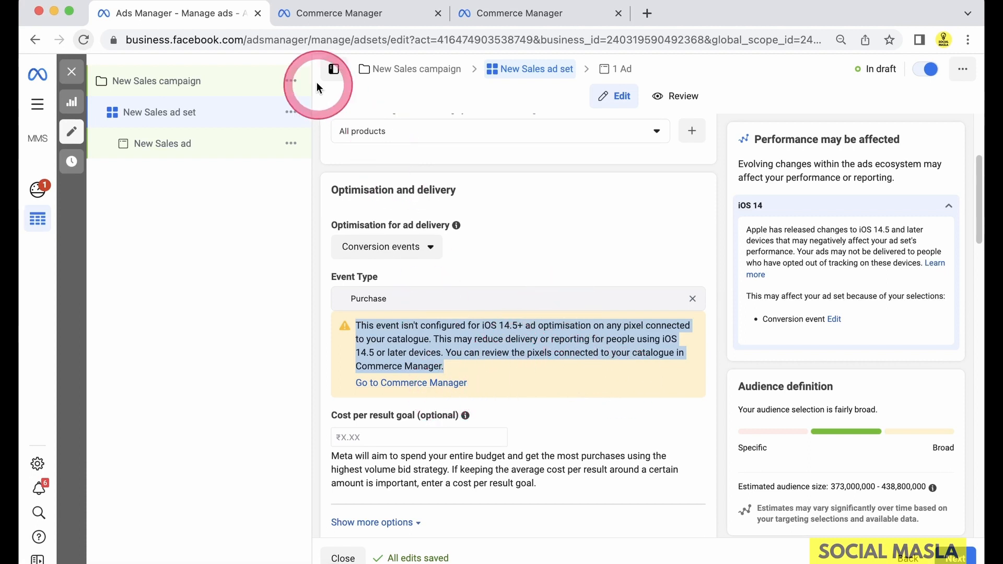
{"action": "left_click", "coordinate": [41, 116]}
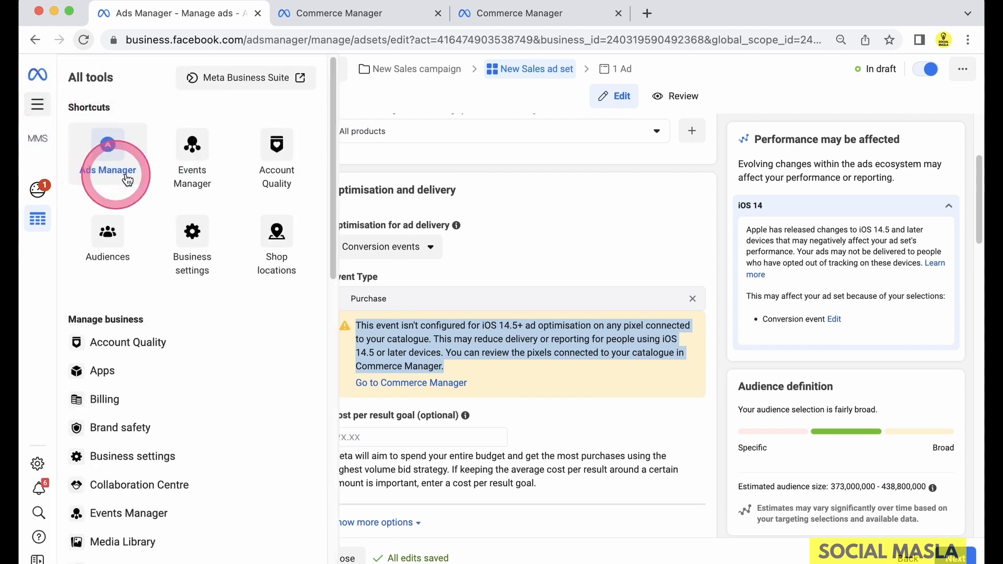
{"action": "left_click", "coordinate": [181, 170]}
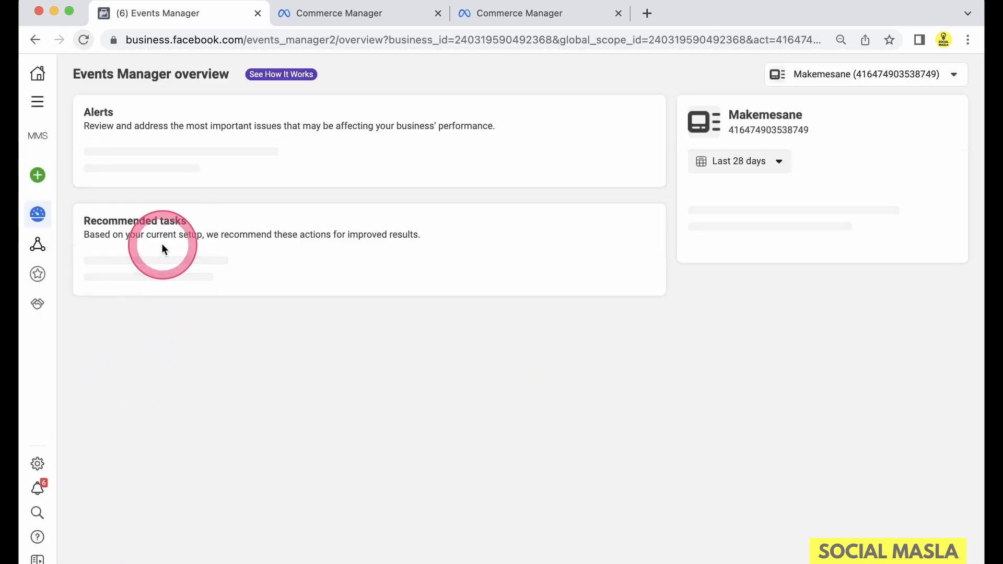
{"action": "mouse_move", "coordinate": [51, 268]}
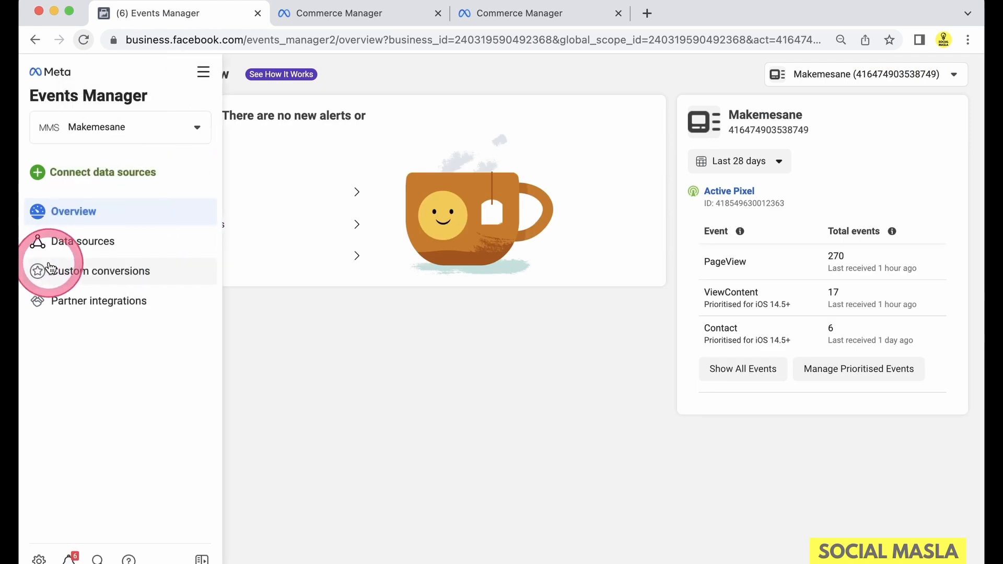
{"action": "left_click", "coordinate": [64, 247]}
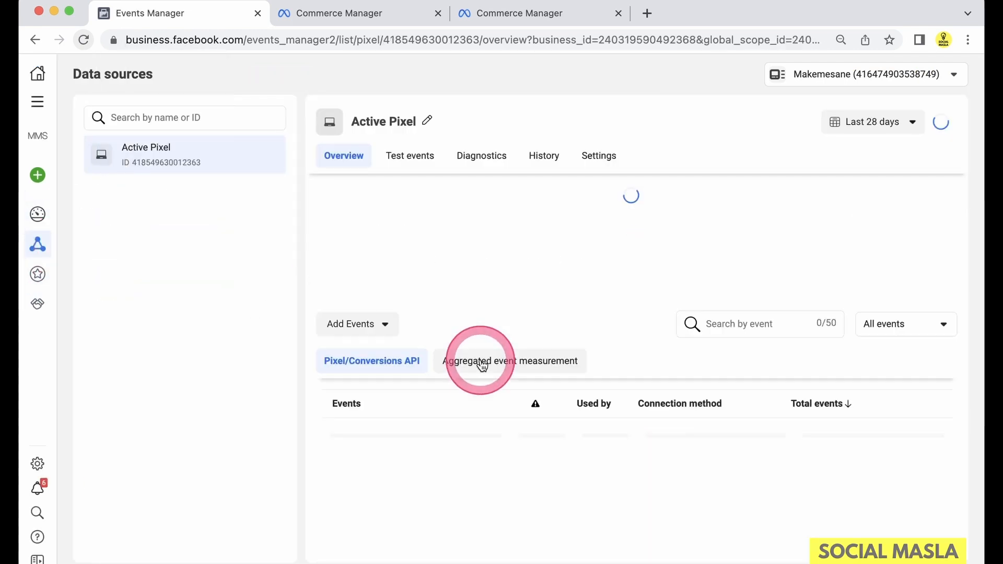
{"action": "left_click", "coordinate": [484, 408]}
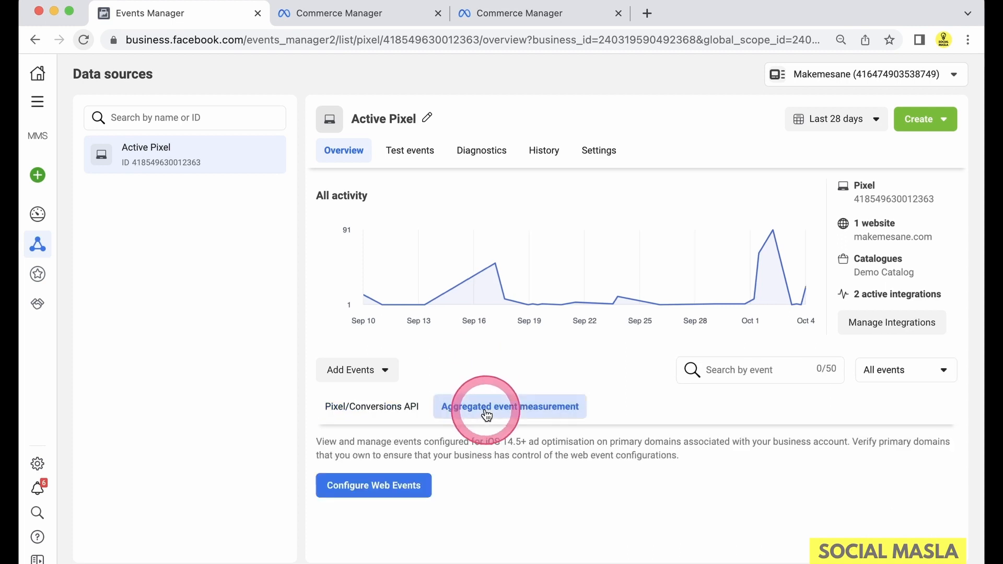
{"action": "left_click", "coordinate": [419, 483]}
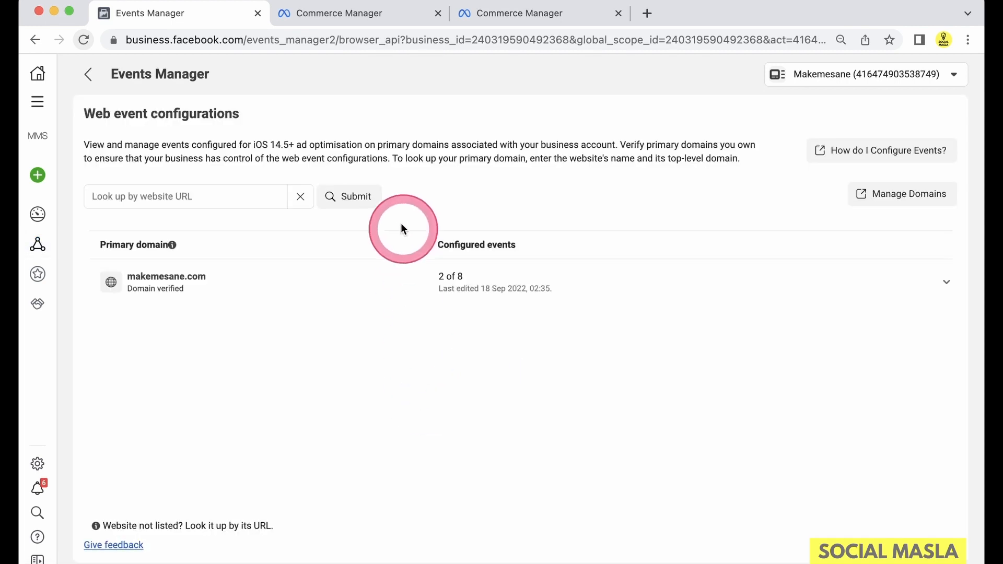
Open the configured events of makemesane.com for editing and add three more event slots
{"action": "left_click", "coordinate": [554, 297]}
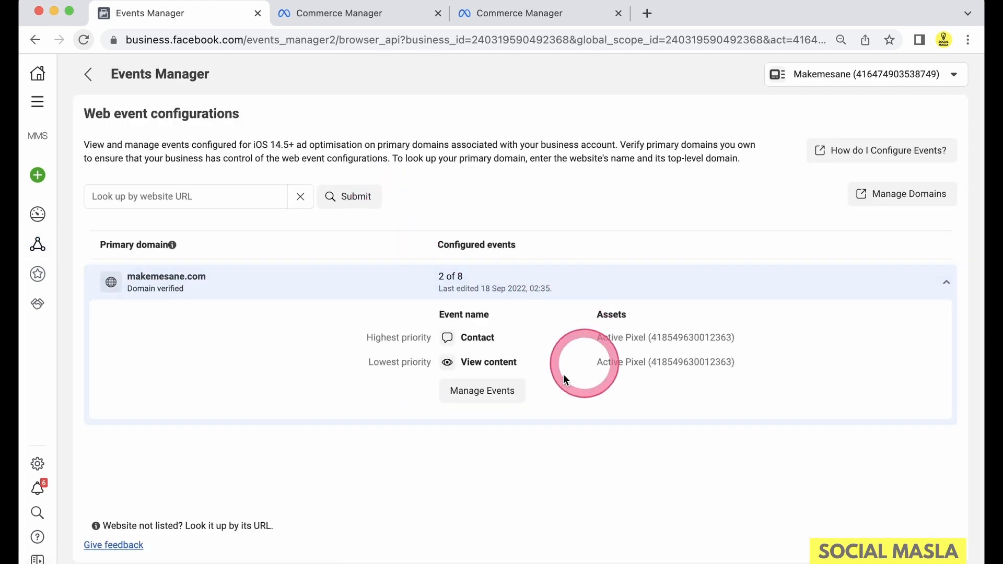
{"action": "left_click", "coordinate": [506, 397]}
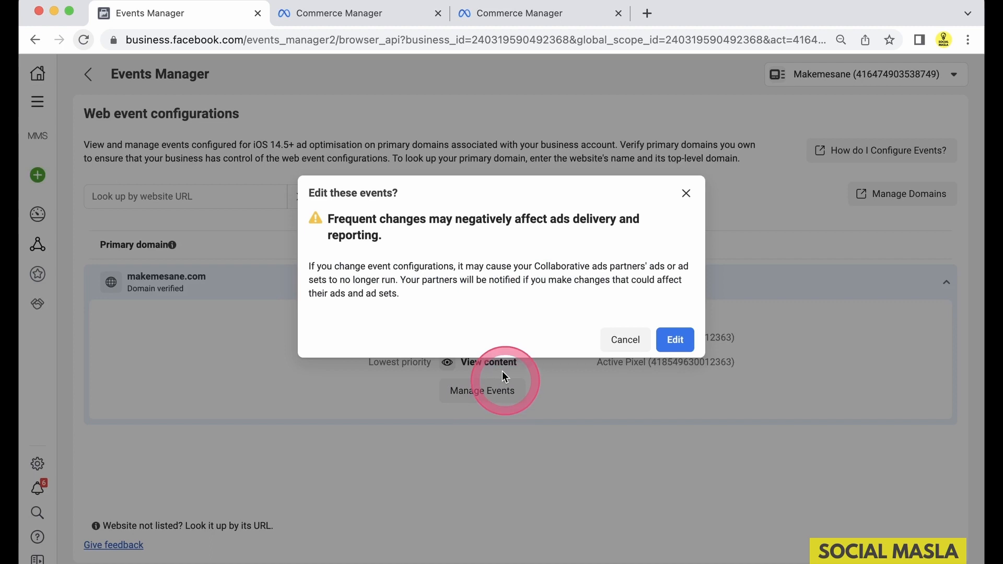
{"action": "left_click", "coordinate": [676, 341]}
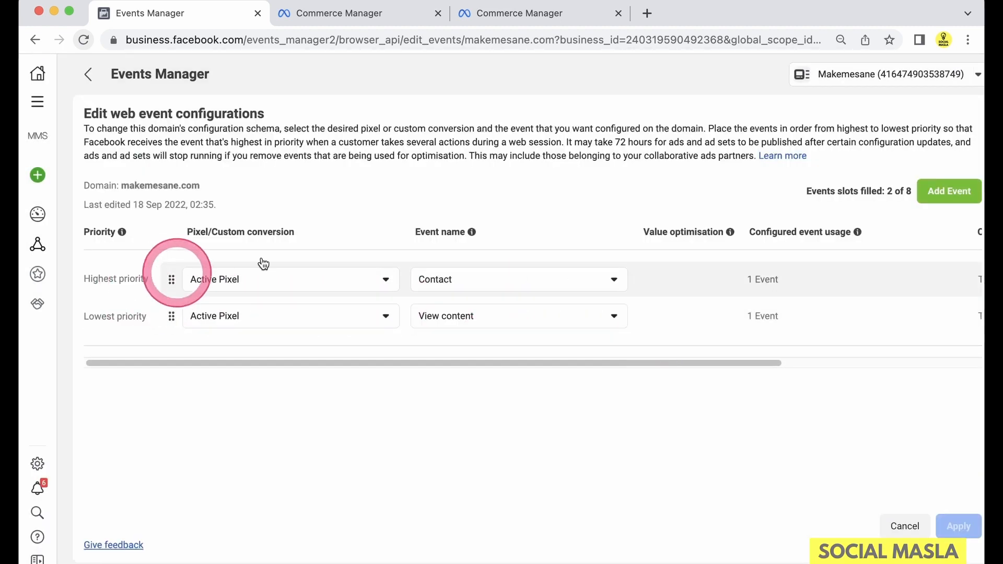
{"action": "left_click", "coordinate": [955, 195]}
{"action": "left_click", "coordinate": [954, 194]}
{"action": "left_click", "coordinate": [954, 195]}
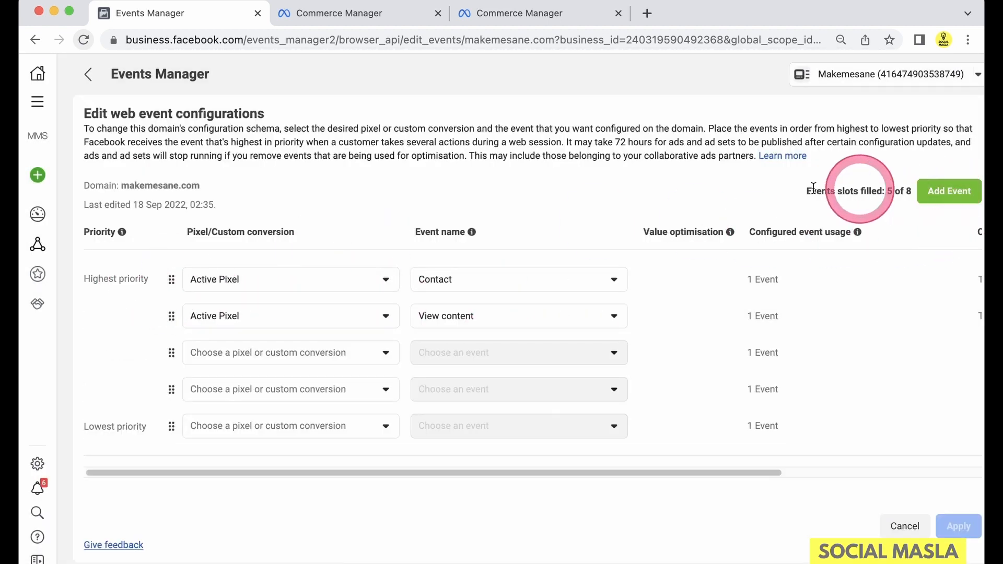
Assign the Active Pixel to the three empty event slots of the domain's web event configuration
{"action": "left_click", "coordinate": [269, 361]}
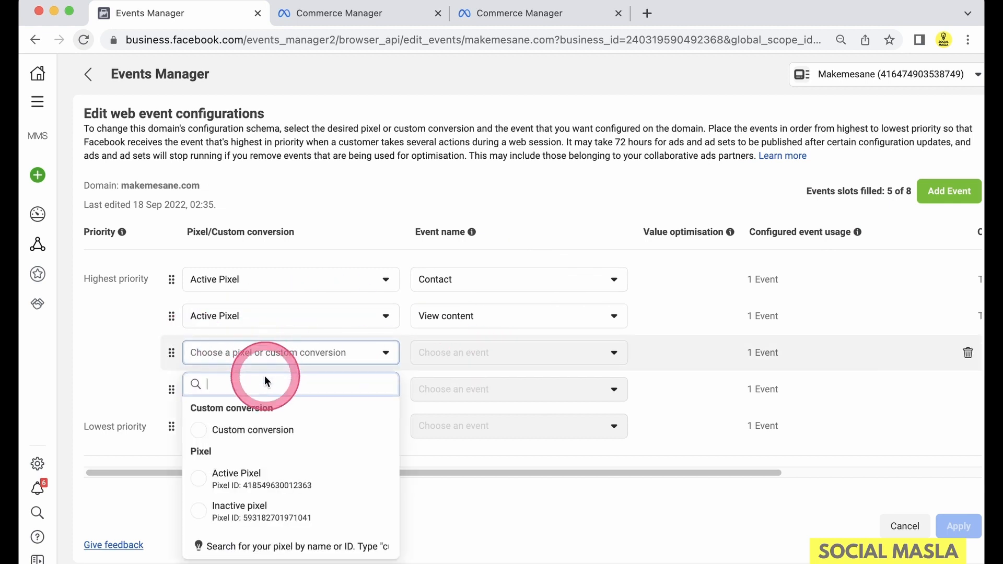
{"action": "left_click", "coordinate": [261, 494]}
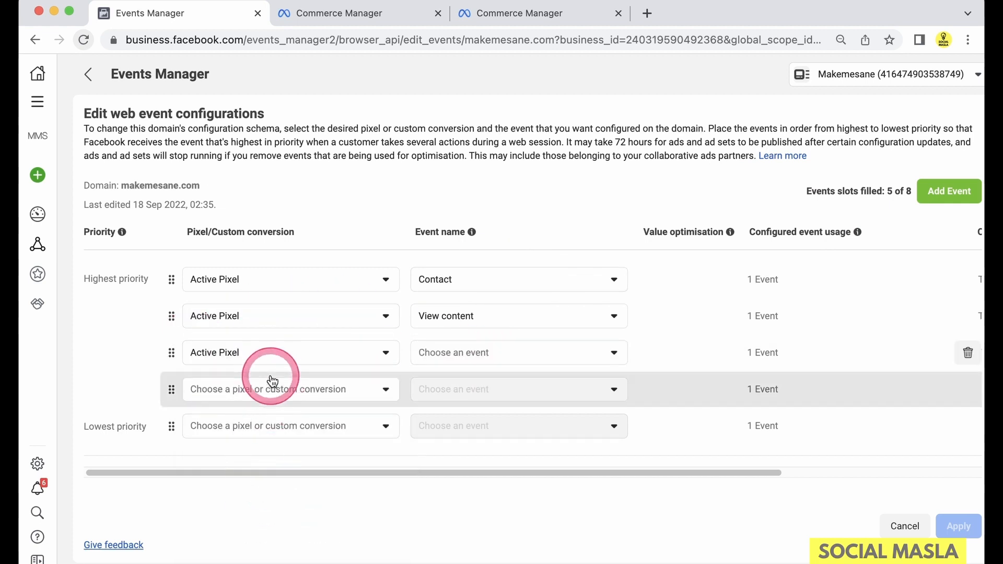
{"action": "left_click", "coordinate": [273, 400]}
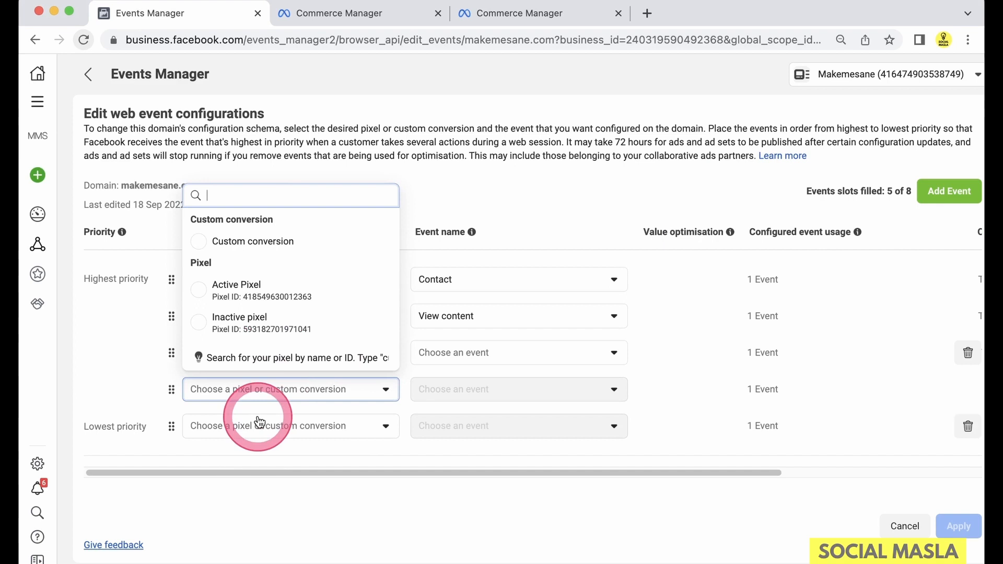
{"action": "left_click", "coordinate": [252, 285]}
{"action": "left_click", "coordinate": [257, 426]}
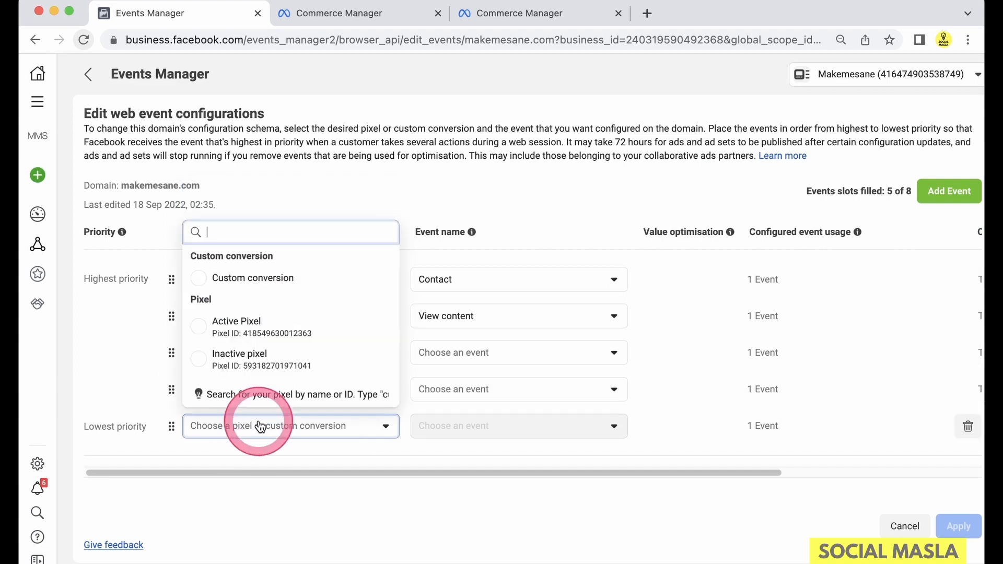
{"action": "left_click", "coordinate": [252, 323]}
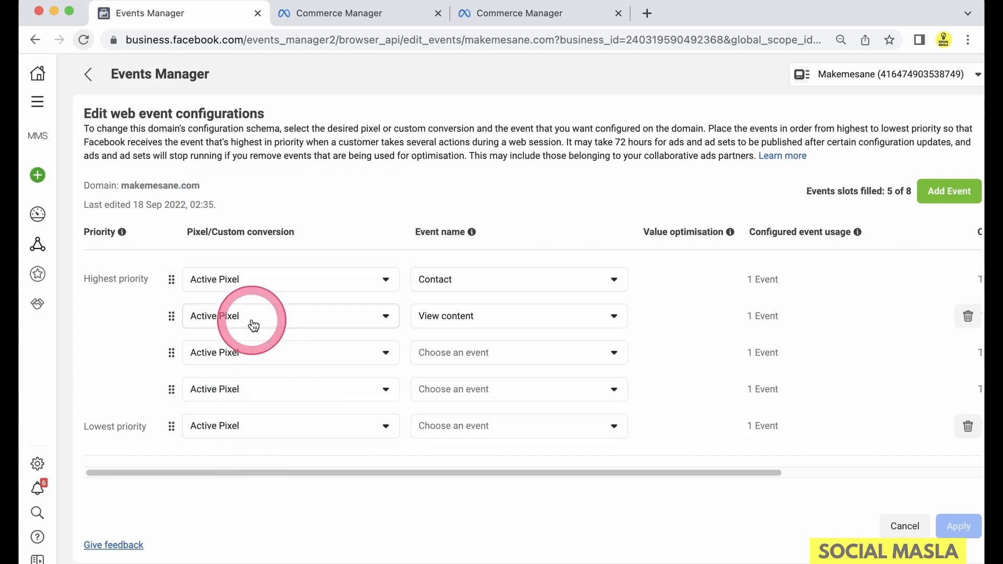
Set the three new slots' events to Add to cart, Add payment info and Add to wishlist, in that order
{"action": "left_click", "coordinate": [499, 354]}
{"action": "scroll", "coordinate": [544, 381], "scroll_direction": "down", "scroll_amount": 2}
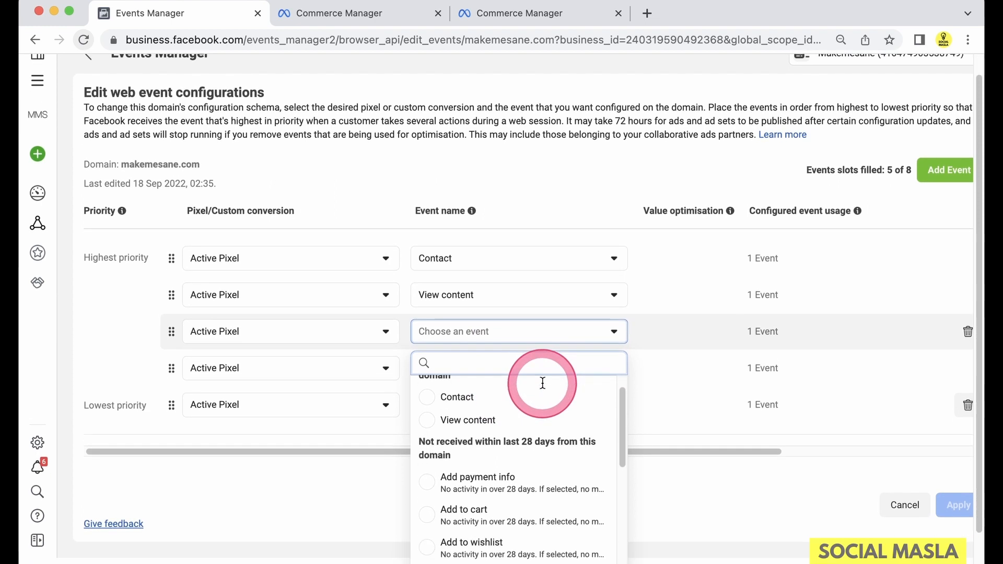
{"action": "left_click", "coordinate": [527, 505]}
{"action": "left_click", "coordinate": [506, 403]}
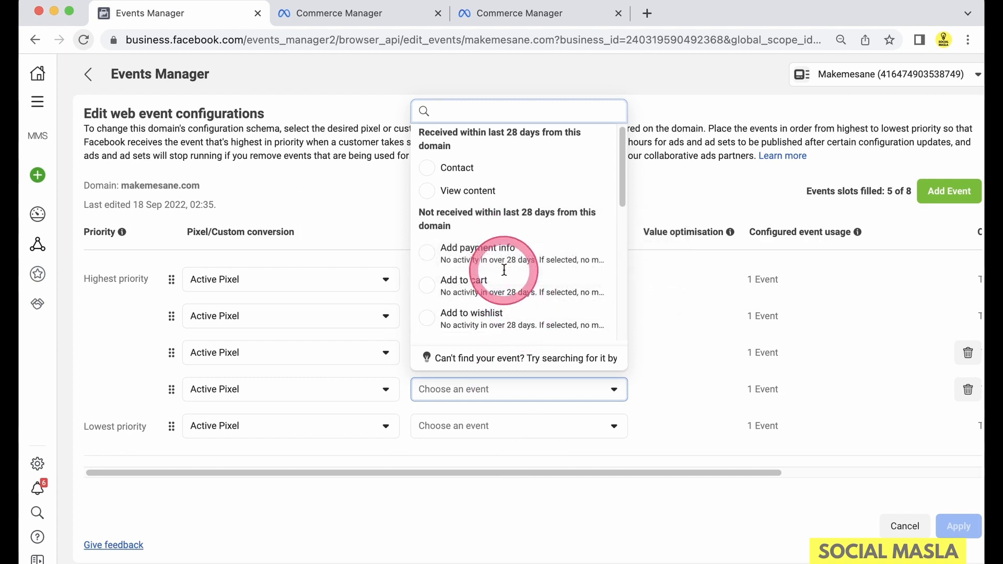
{"action": "scroll", "coordinate": [511, 290], "scroll_direction": "up", "scroll_amount": 1}
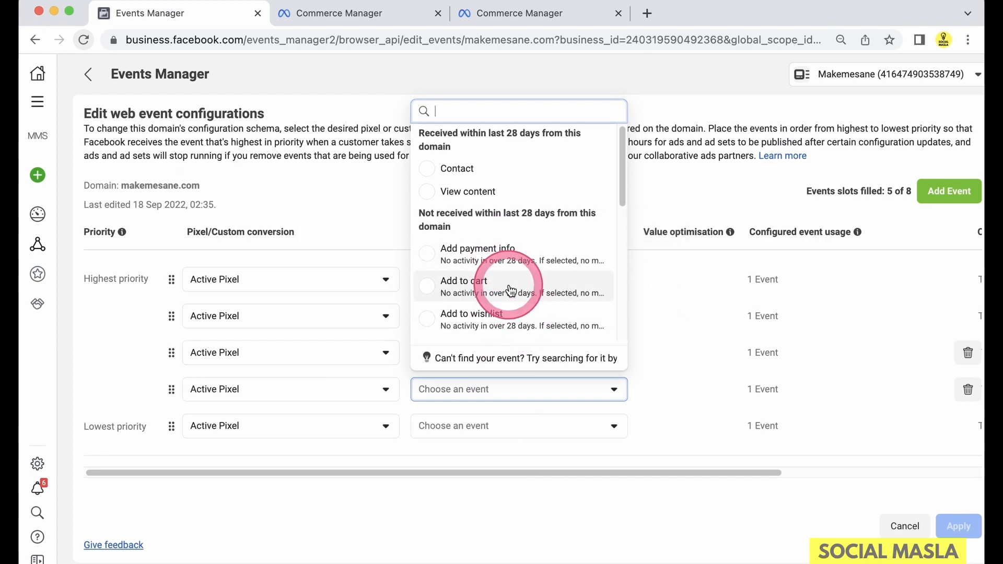
{"action": "left_click", "coordinate": [508, 258]}
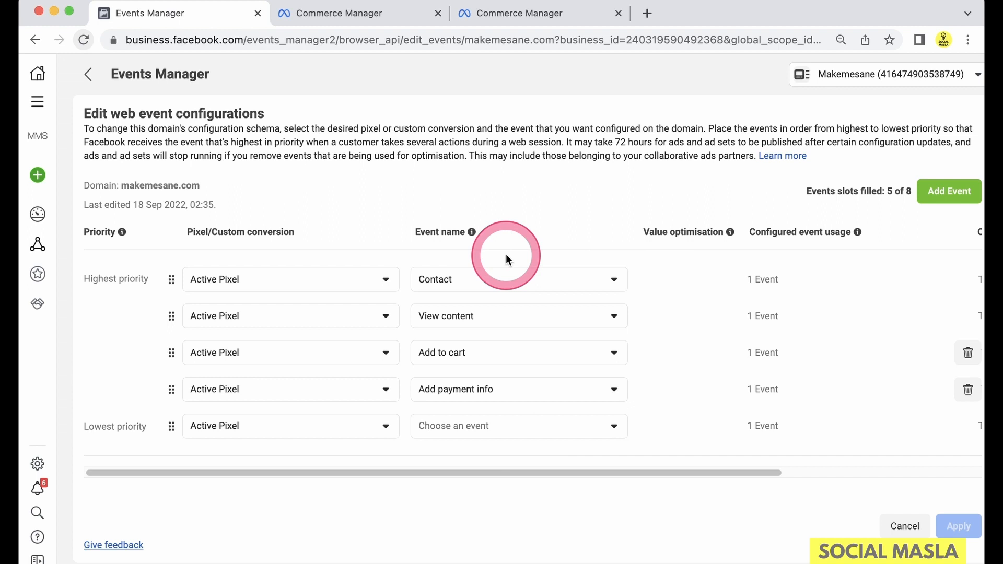
{"action": "left_click", "coordinate": [507, 441]}
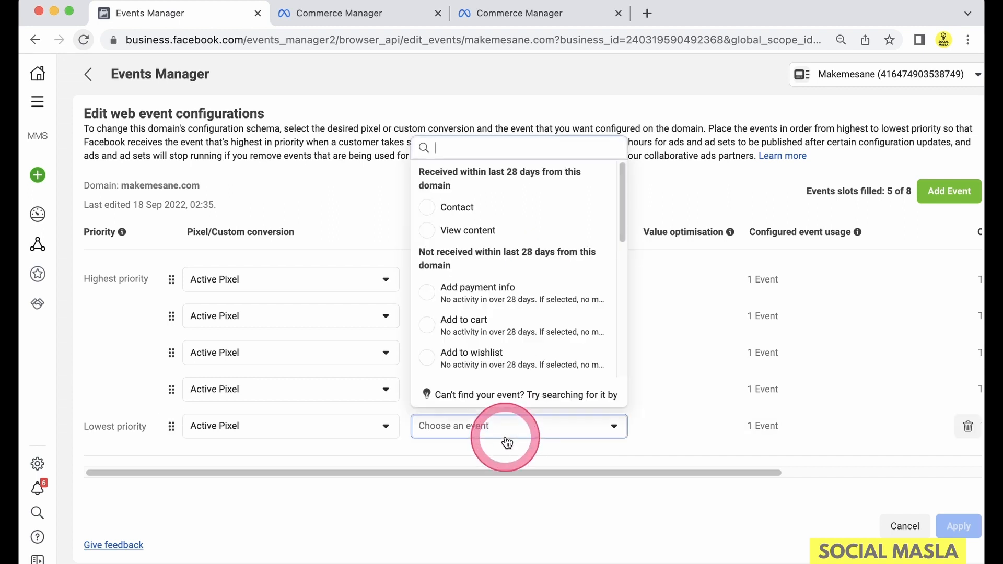
{"action": "left_click", "coordinate": [519, 354]}
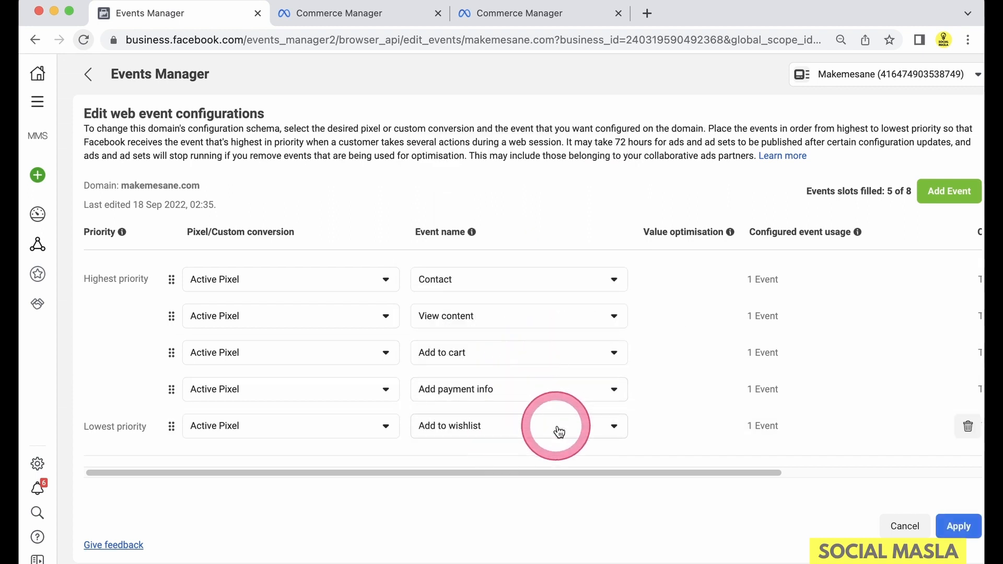
Reorder the event priorities so Add payment info ranks highest, followed by Add to cart, View content and Contact
{"action": "left_click_drag", "start_coordinate": [171, 350], "coordinate": [171, 318]}
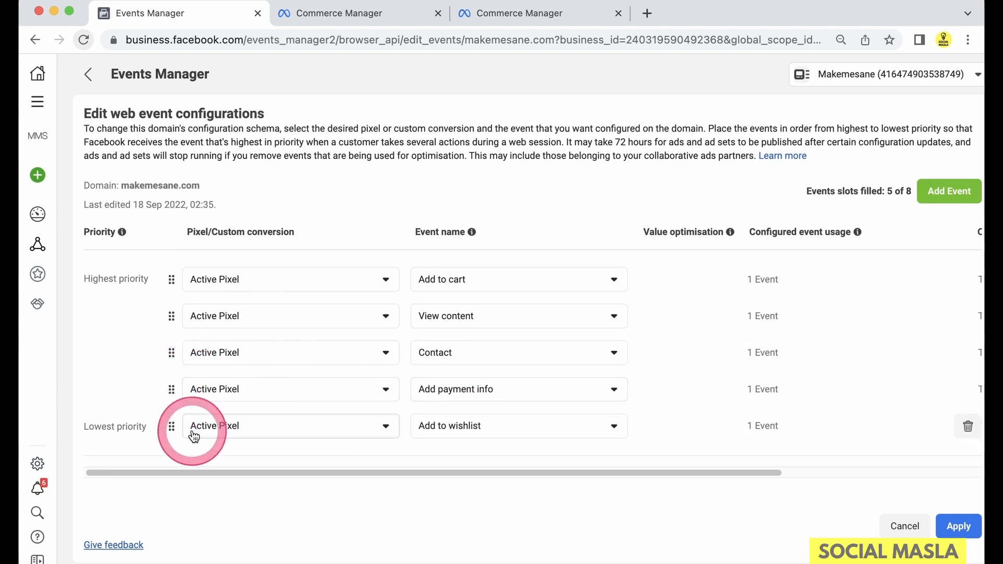
{"action": "left_click_drag", "start_coordinate": [171, 389], "coordinate": [171, 287]}
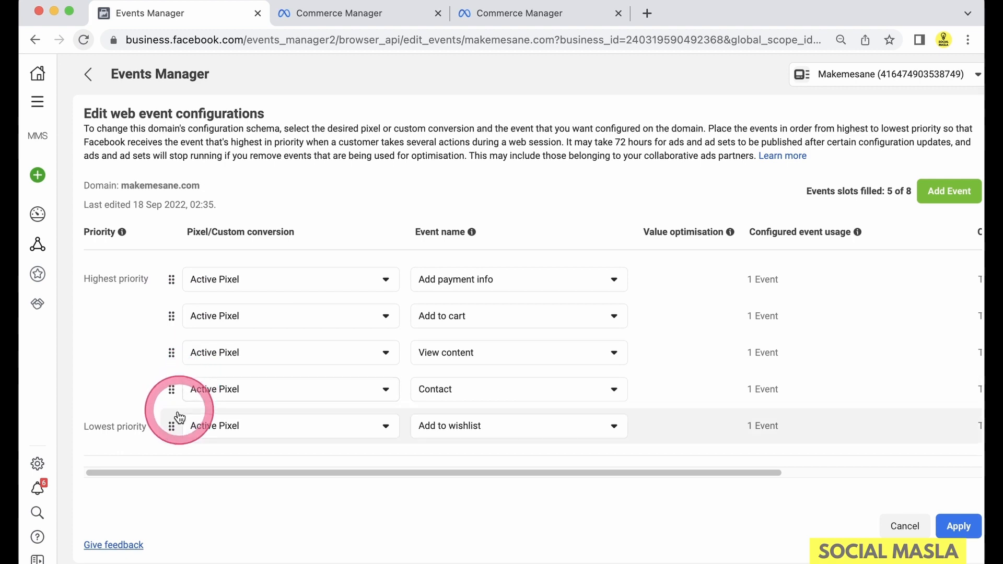
{"action": "left_click_drag", "start_coordinate": [175, 421], "coordinate": [182, 422]}
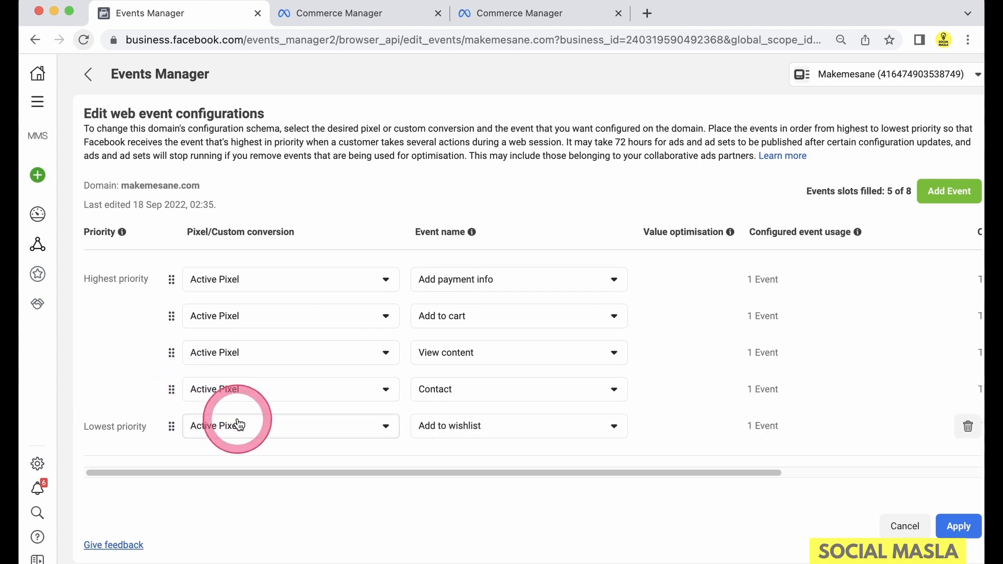
Remove the Add to wishlist event and move View content below Contact as the lowest priority
{"action": "mouse_move", "coordinate": [935, 448]}
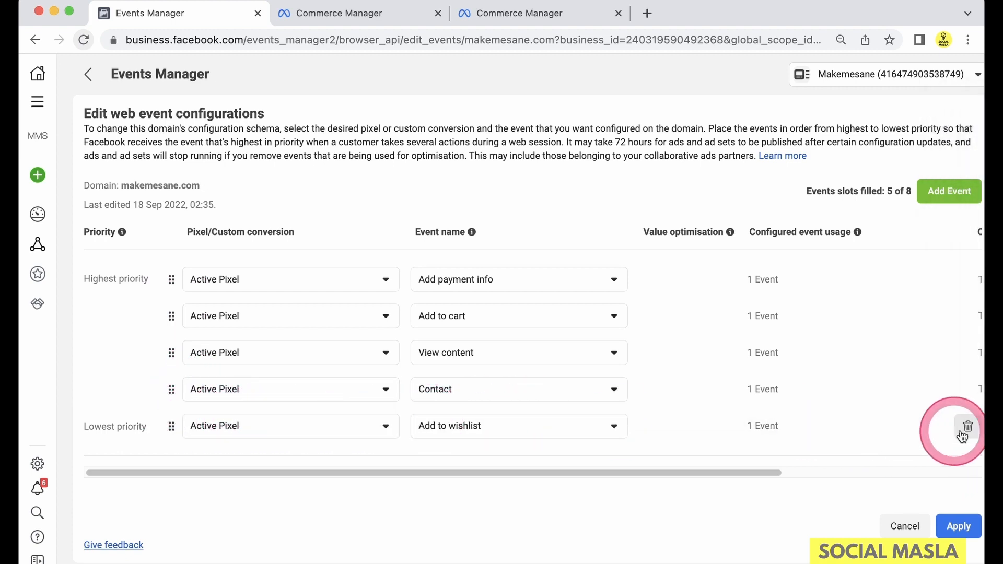
{"action": "left_click", "coordinate": [968, 428]}
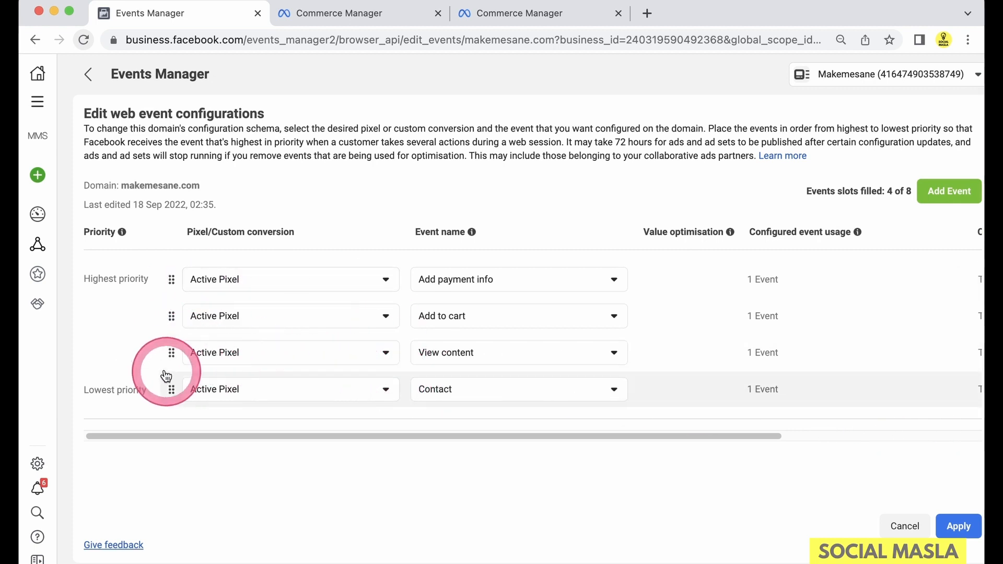
{"action": "left_click_drag", "start_coordinate": [173, 357], "coordinate": [168, 390]}
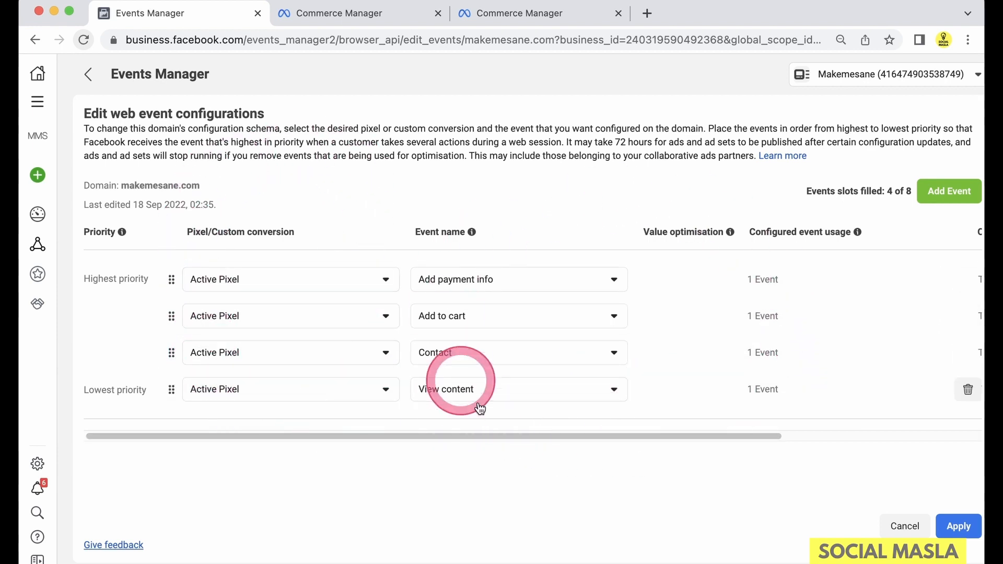
Apply the updated event configuration for makemesane.com and confirm the changes
{"action": "left_click", "coordinate": [939, 528]}
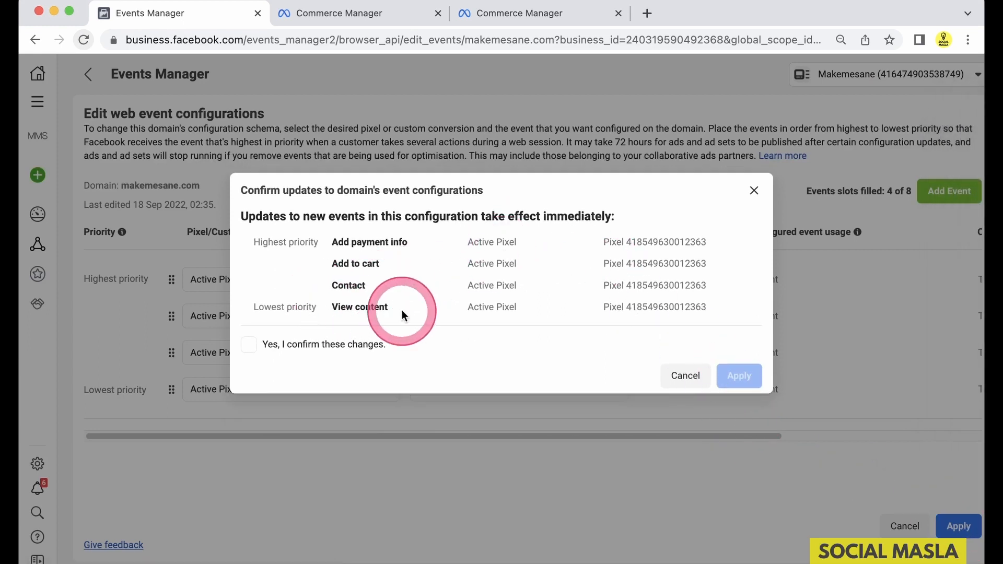
{"action": "left_click", "coordinate": [304, 352]}
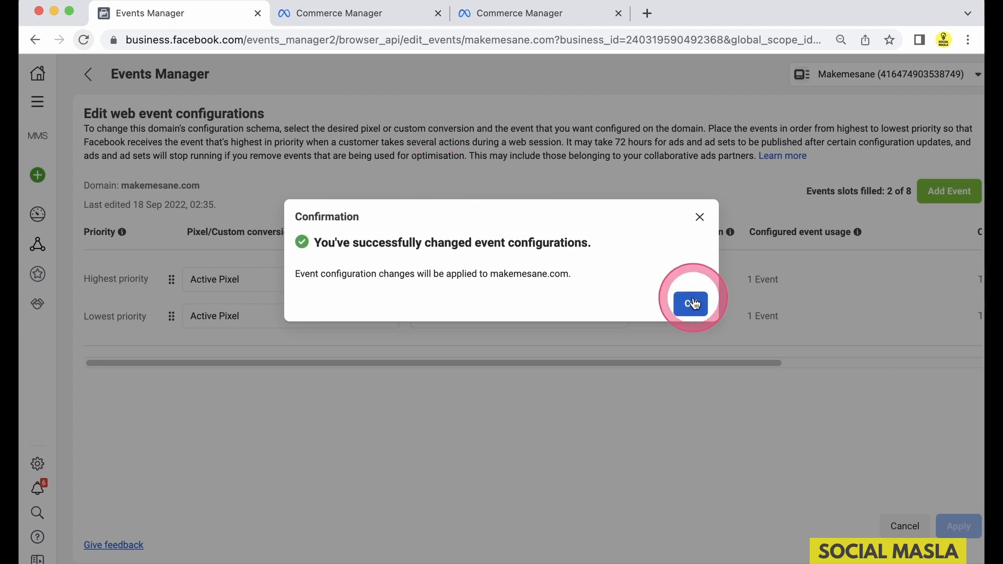
{"action": "left_click", "coordinate": [691, 304]}
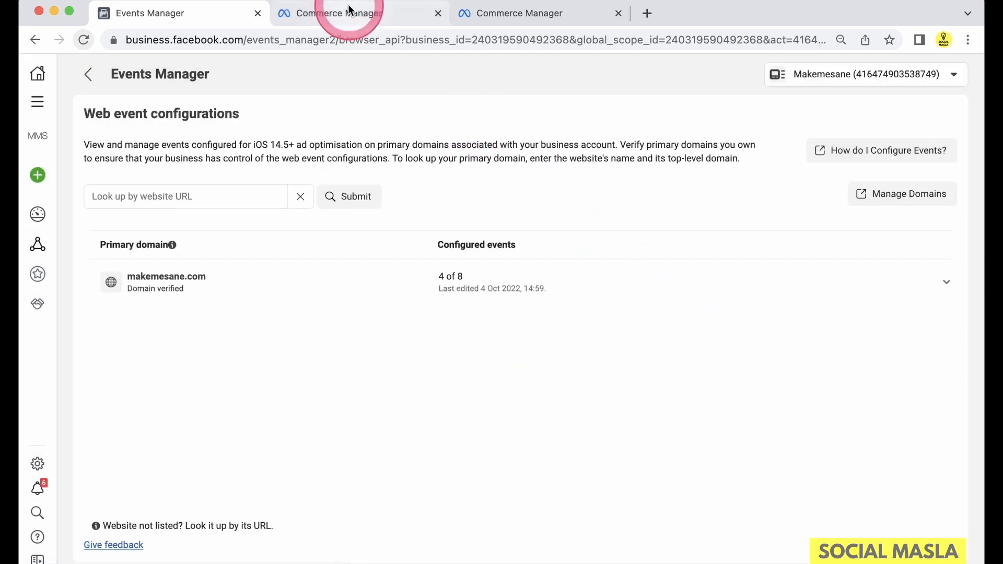
Switch to Ads Manager and open the New Sales ad set of the draft New Sales campaign for editing
{"action": "left_click", "coordinate": [38, 101]}
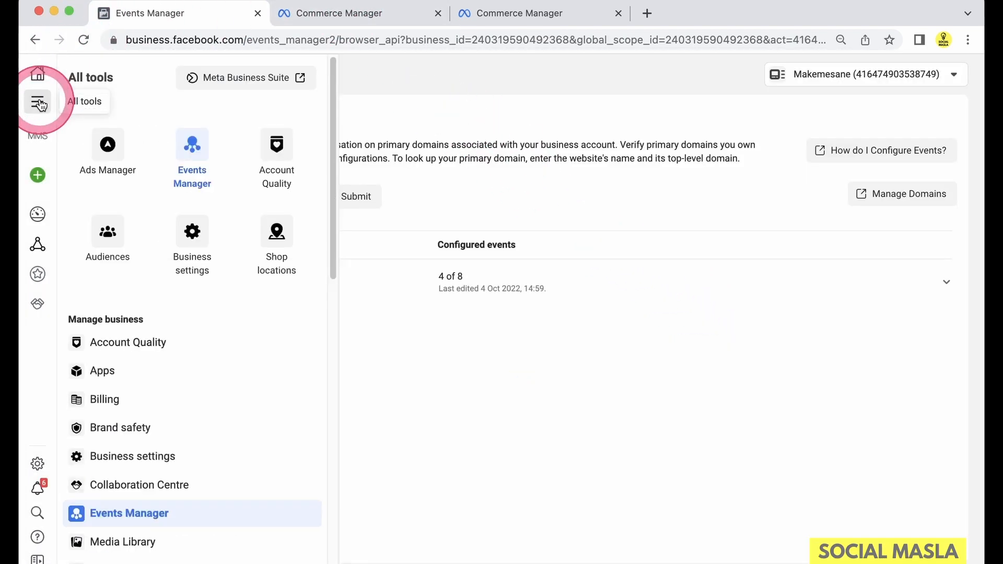
{"action": "left_click", "coordinate": [107, 144]}
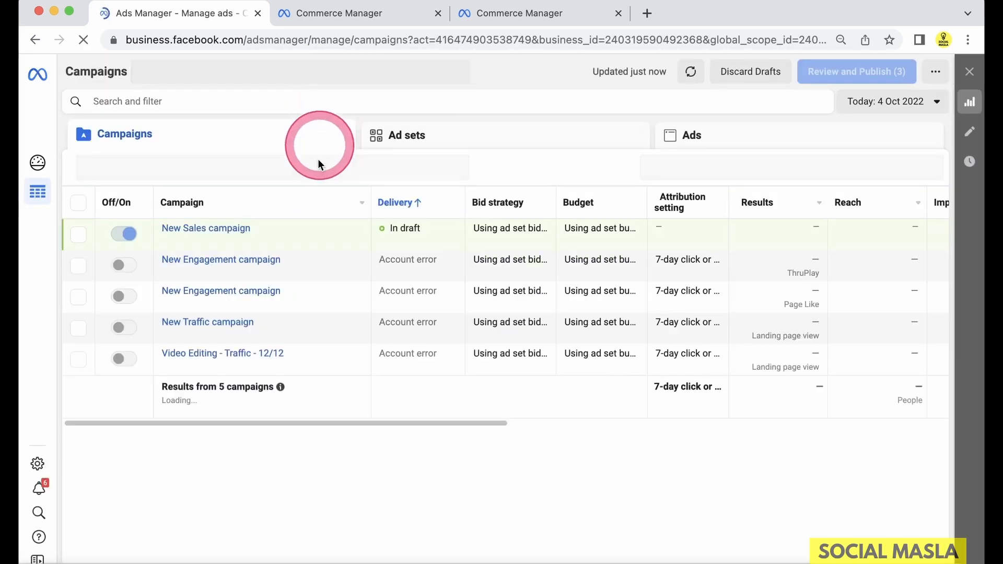
{"action": "left_click", "coordinate": [237, 235]}
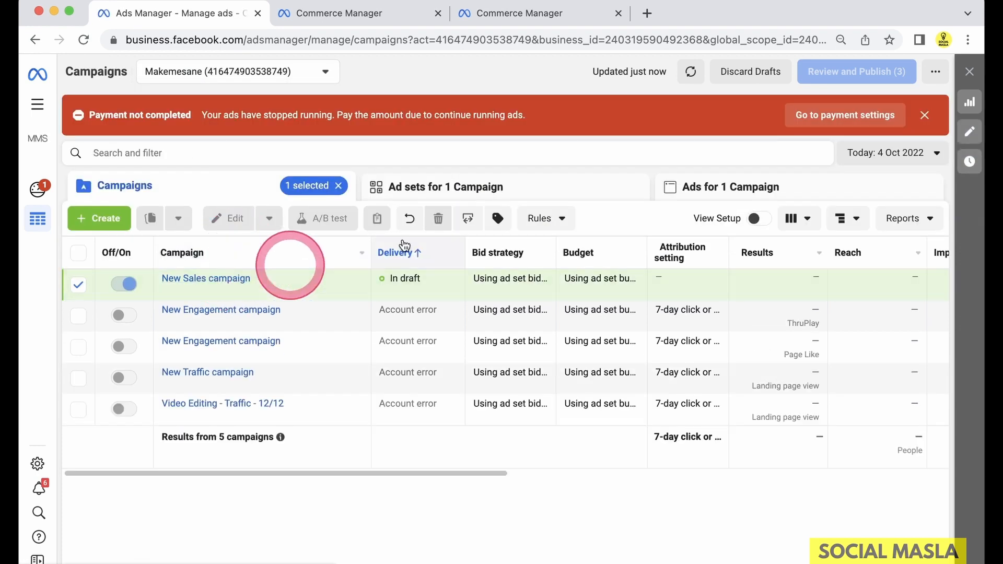
{"action": "left_click", "coordinate": [925, 115]}
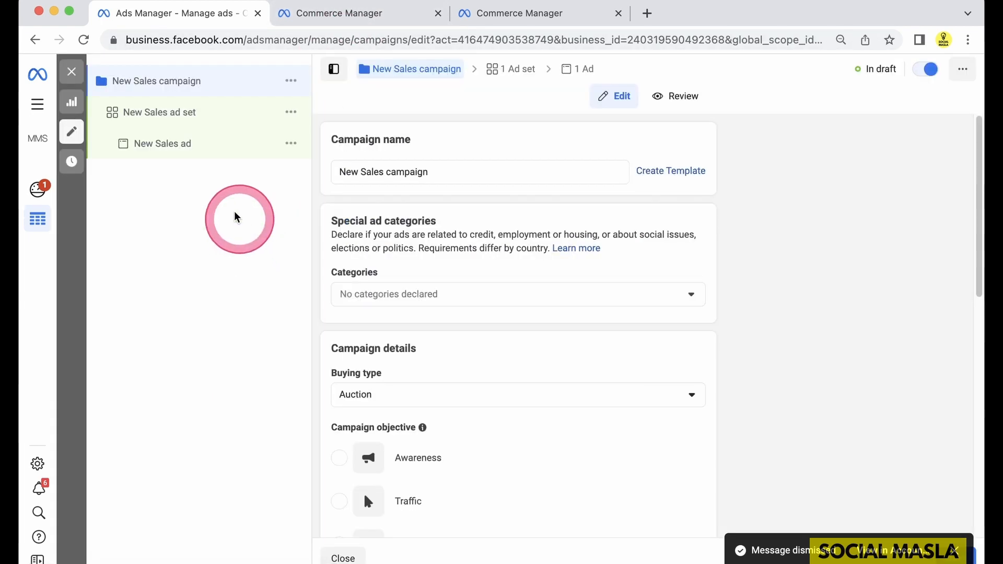
{"action": "left_click", "coordinate": [141, 112]}
{"action": "left_click", "coordinate": [400, 222]}
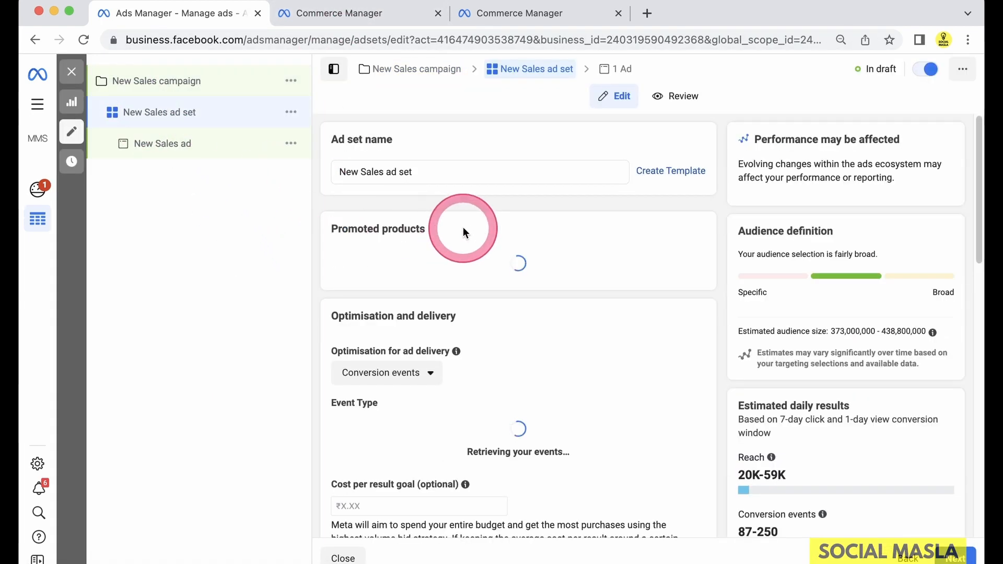
Replace the ad set's Purchase conversion event type with Add to cart
{"action": "scroll", "coordinate": [464, 228], "scroll_direction": "down", "scroll_amount": 1}
{"action": "scroll", "coordinate": [463, 227], "scroll_direction": "down", "scroll_amount": 3}
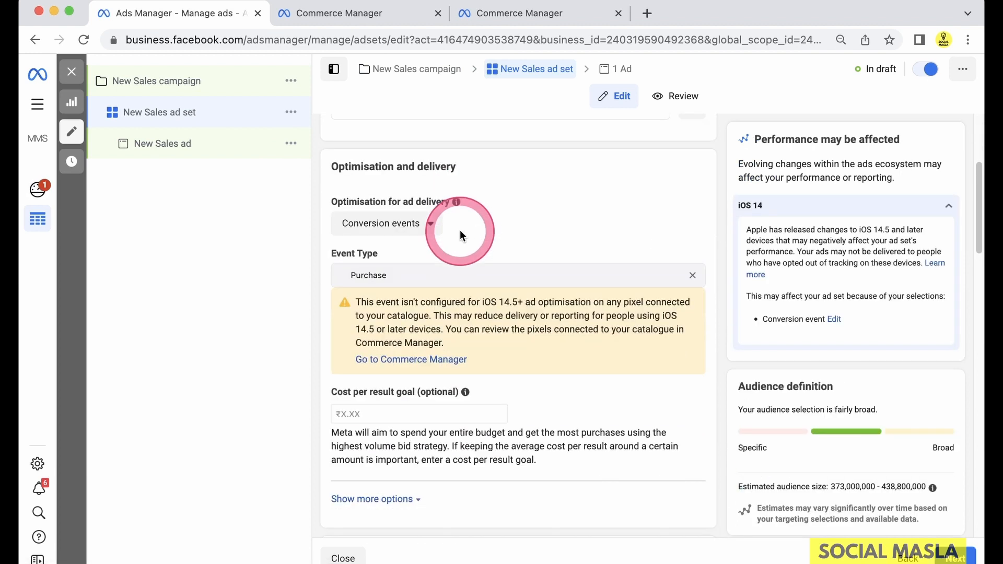
{"action": "left_click", "coordinate": [694, 275]}
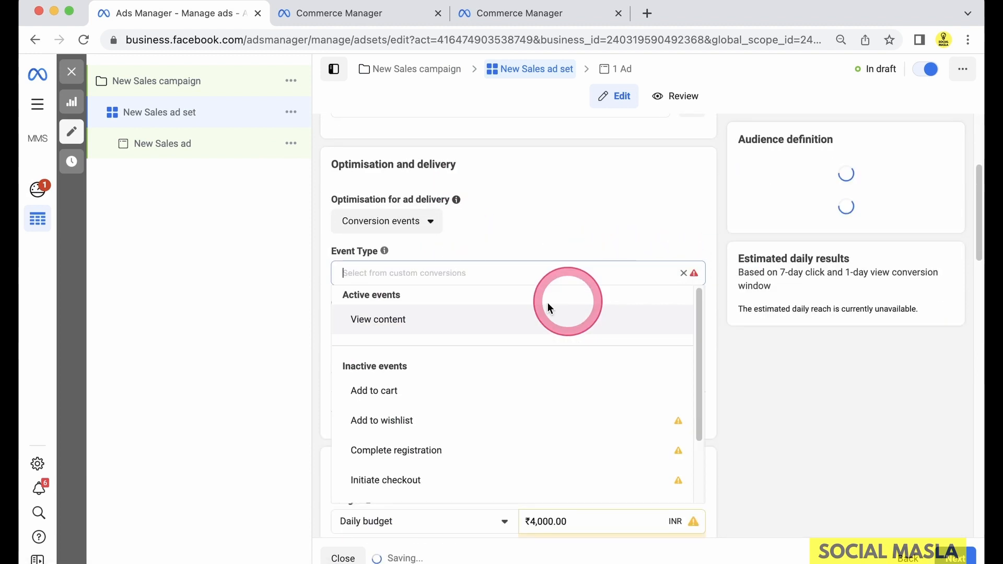
{"action": "left_click", "coordinate": [399, 393]}
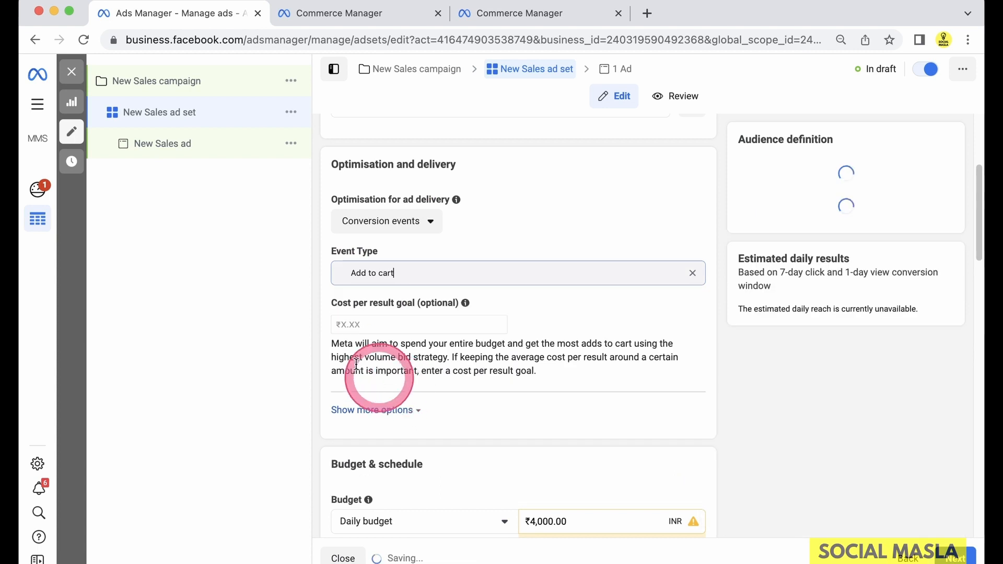
Review the ad set's product set, optimisation and delivery, budget and schedule, and audience settings
{"action": "scroll", "coordinate": [483, 257], "scroll_direction": "up", "scroll_amount": 4}
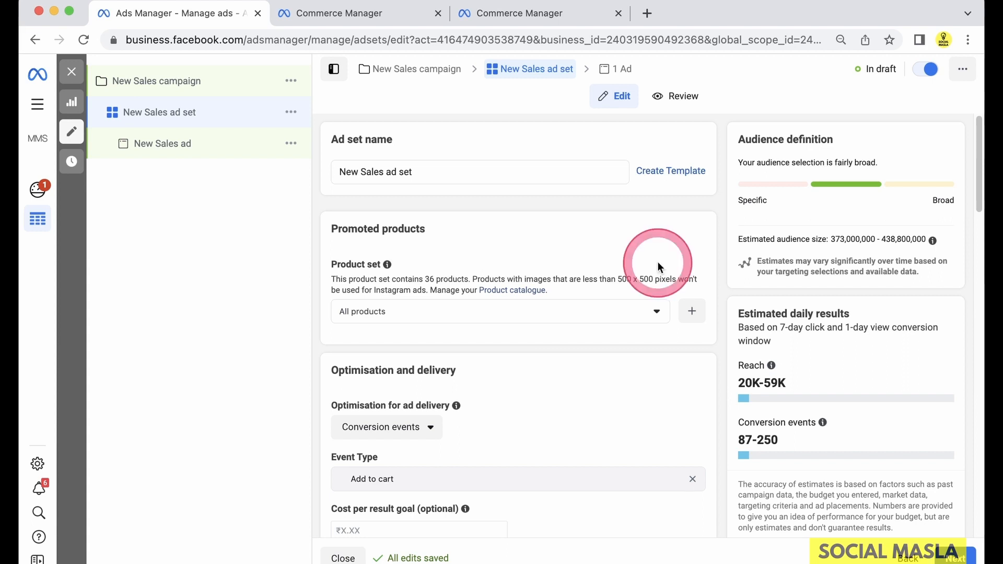
{"action": "scroll", "coordinate": [616, 340], "scroll_direction": "down", "scroll_amount": 3}
{"action": "scroll", "coordinate": [353, 317], "scroll_direction": "down", "scroll_amount": 5}
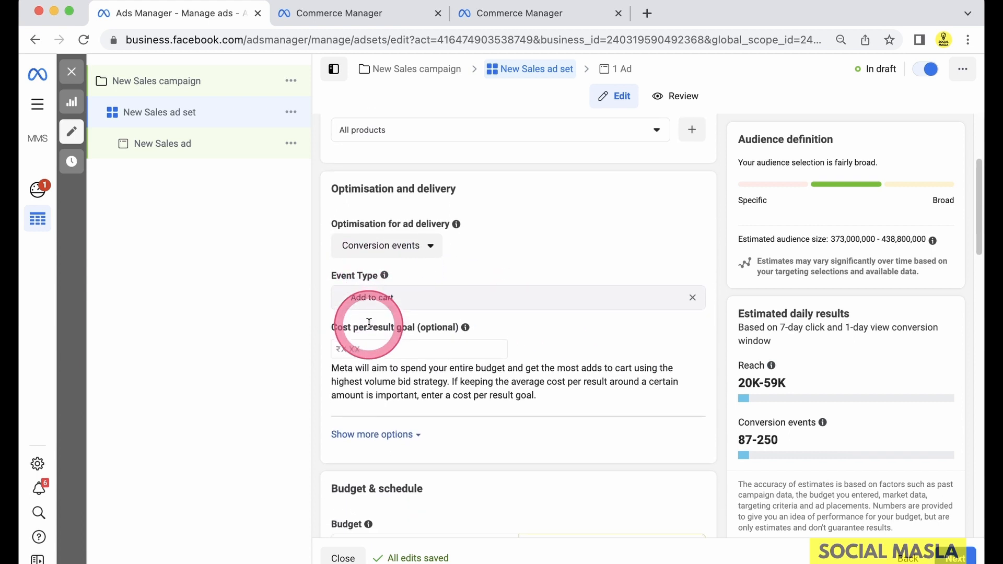
{"action": "scroll", "coordinate": [463, 260], "scroll_direction": "down", "scroll_amount": 4}
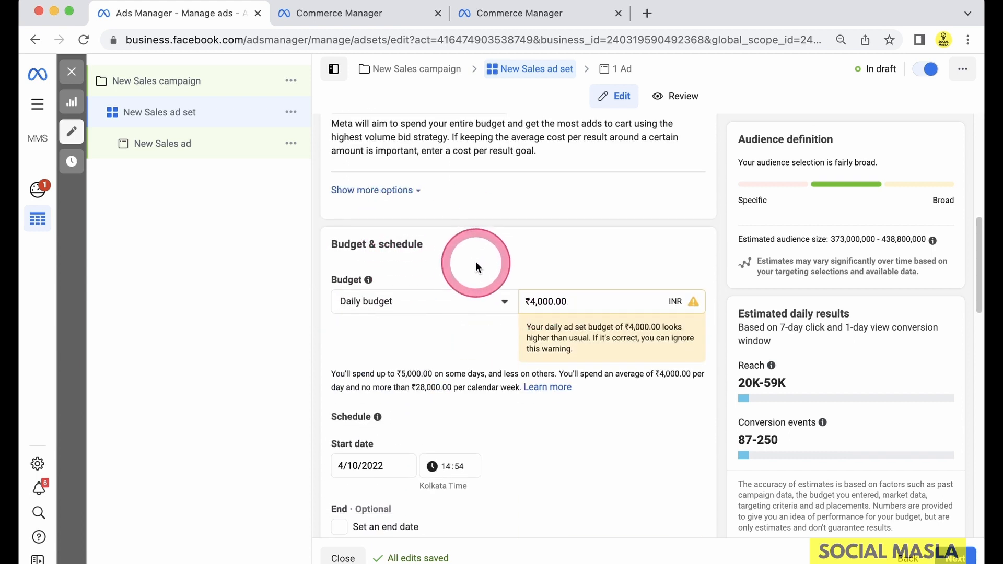
{"action": "scroll", "coordinate": [479, 263], "scroll_direction": "down", "scroll_amount": 3}
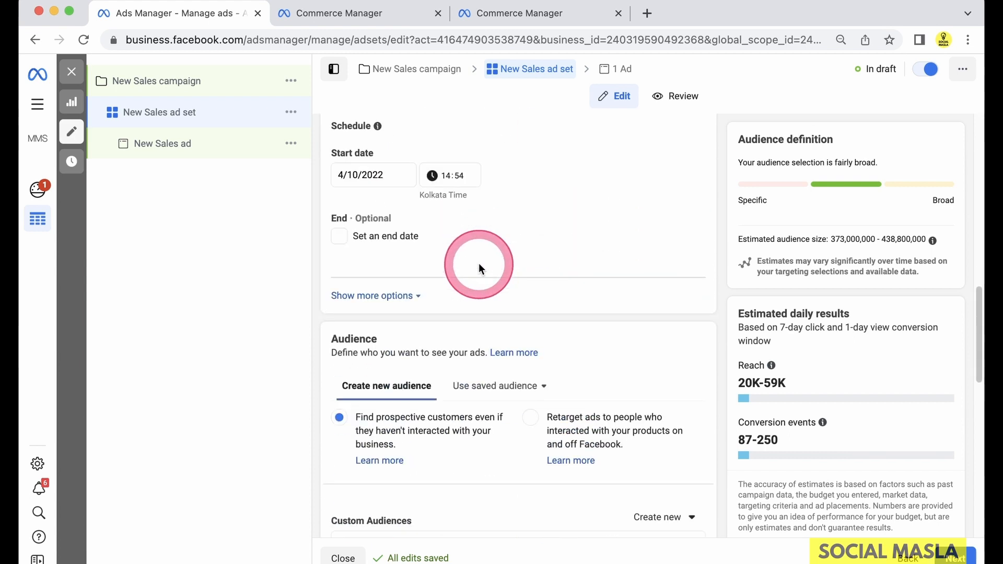
{"action": "scroll", "coordinate": [522, 240], "scroll_direction": "up", "scroll_amount": 10}
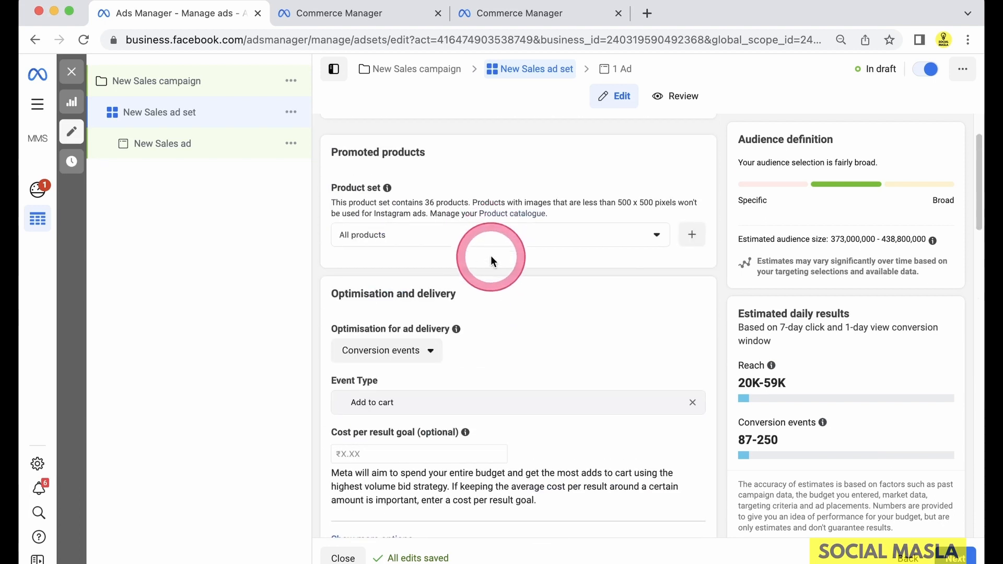
{"action": "scroll", "coordinate": [491, 255], "scroll_direction": "down", "scroll_amount": 6}
{"action": "scroll", "coordinate": [499, 273], "scroll_direction": "down", "scroll_amount": 3}
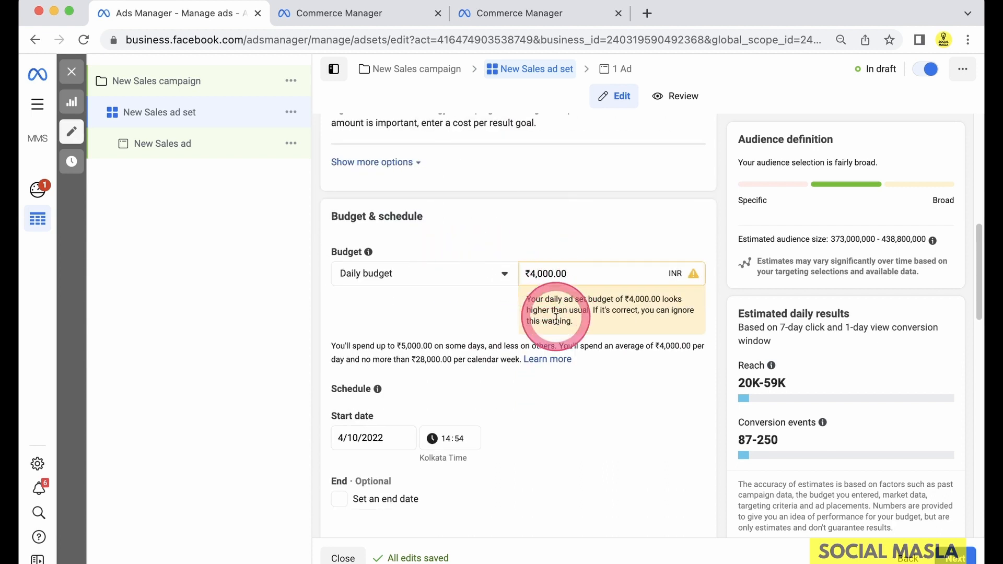
{"action": "scroll", "coordinate": [469, 311], "scroll_direction": "down", "scroll_amount": 2}
{"action": "scroll", "coordinate": [492, 309], "scroll_direction": "down", "scroll_amount": 6}
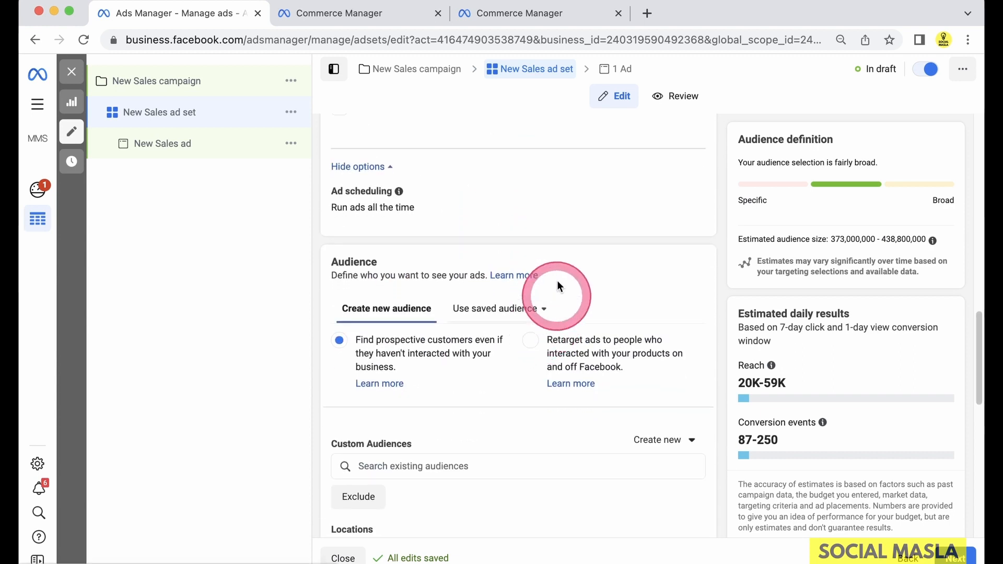
Examine the ad set's audience options for prospective customers, including custom audiences, location, age and detailed targeting
{"action": "scroll", "coordinate": [314, 330], "scroll_direction": "down", "scroll_amount": 3}
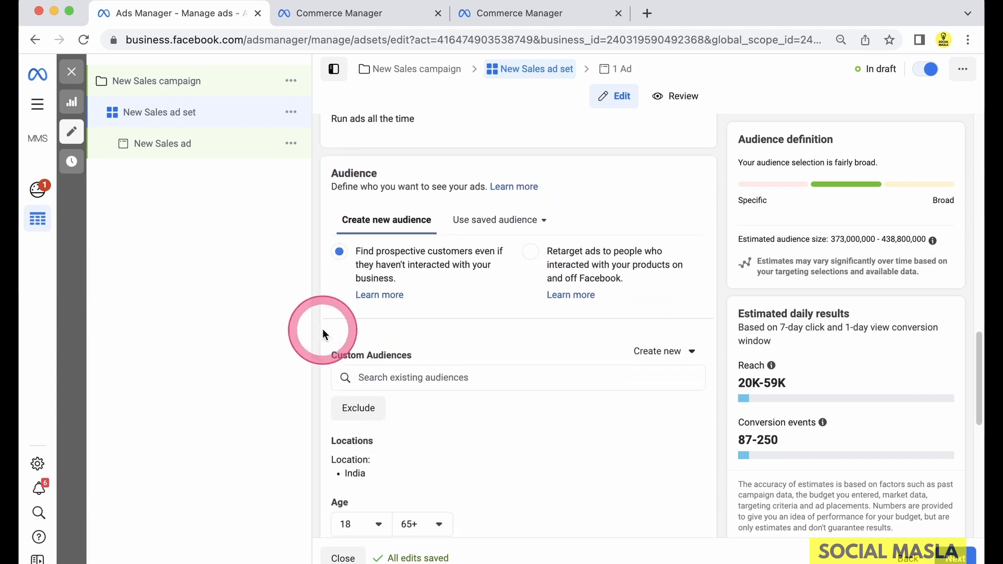
{"action": "scroll", "coordinate": [536, 334], "scroll_direction": "down", "scroll_amount": 1}
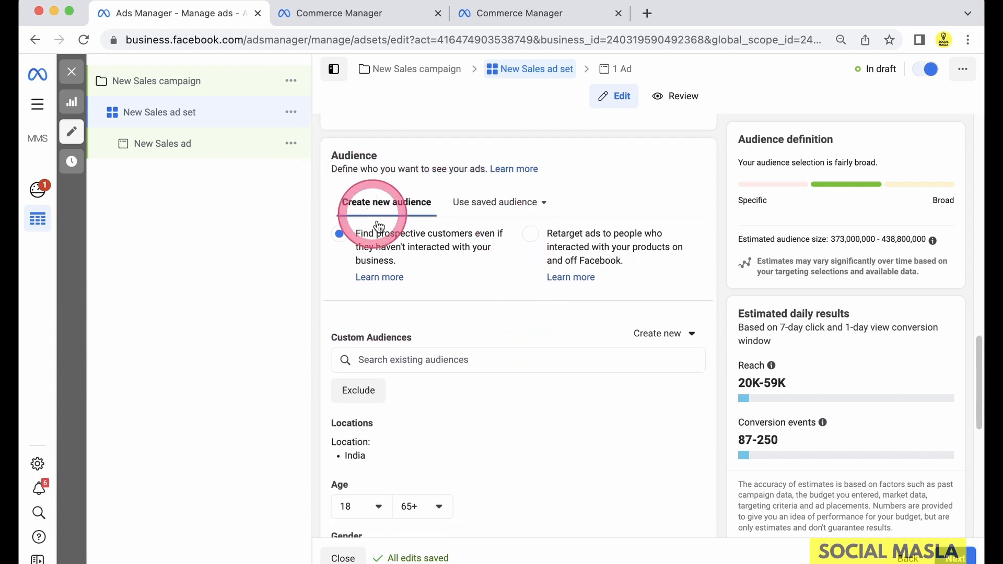
{"action": "scroll", "coordinate": [392, 284], "scroll_direction": "down", "scroll_amount": 3}
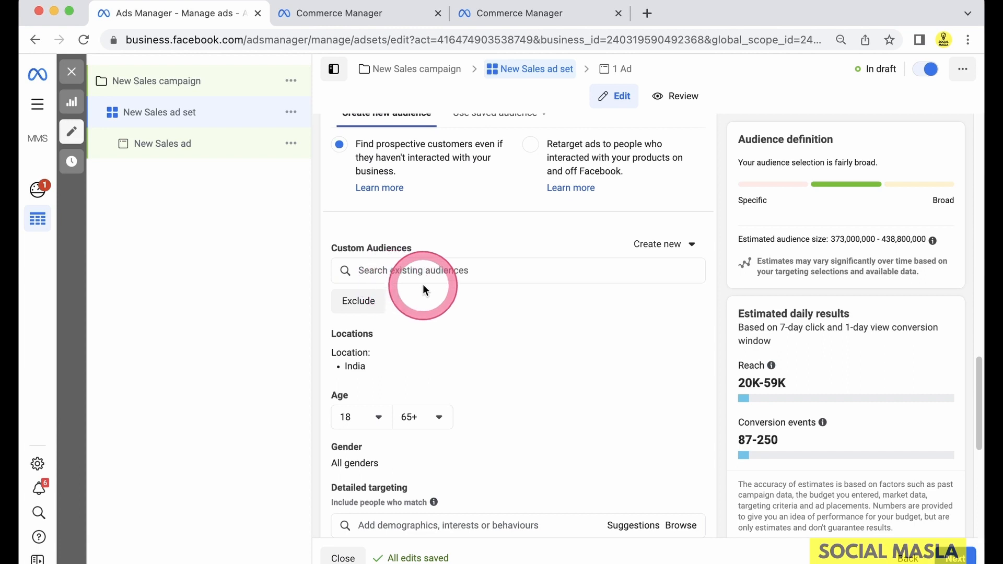
{"action": "scroll", "coordinate": [421, 286], "scroll_direction": "up", "scroll_amount": 3}
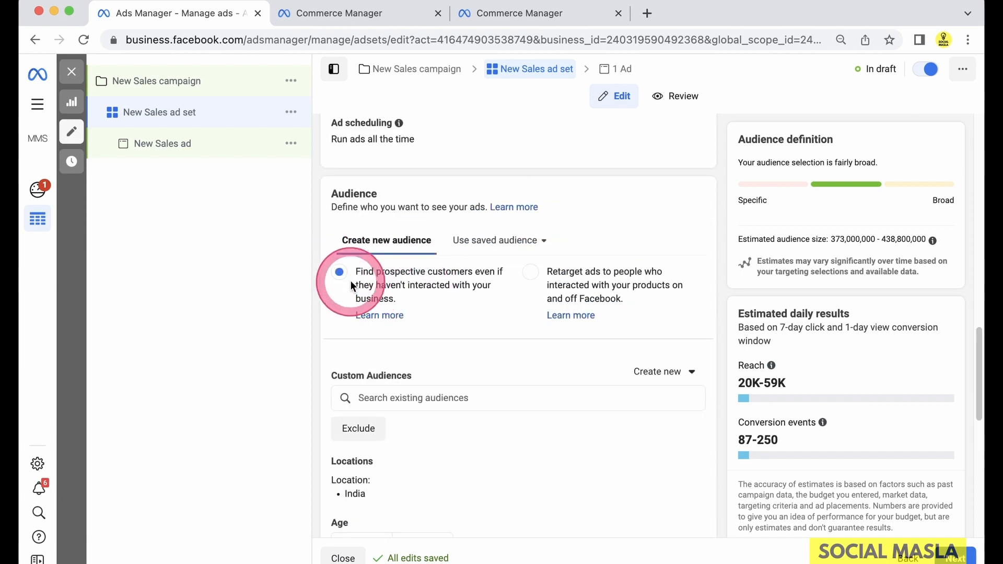
{"action": "key", "text": "ctrl+a"}
{"action": "mouse_move", "coordinate": [318, 253]}
{"action": "left_mouse_down"}
{"action": "mouse_move", "coordinate": [518, 354]}
{"action": "mouse_move", "coordinate": [681, 331]}
{"action": "mouse_move", "coordinate": [721, 342]}
{"action": "left_mouse_up"}
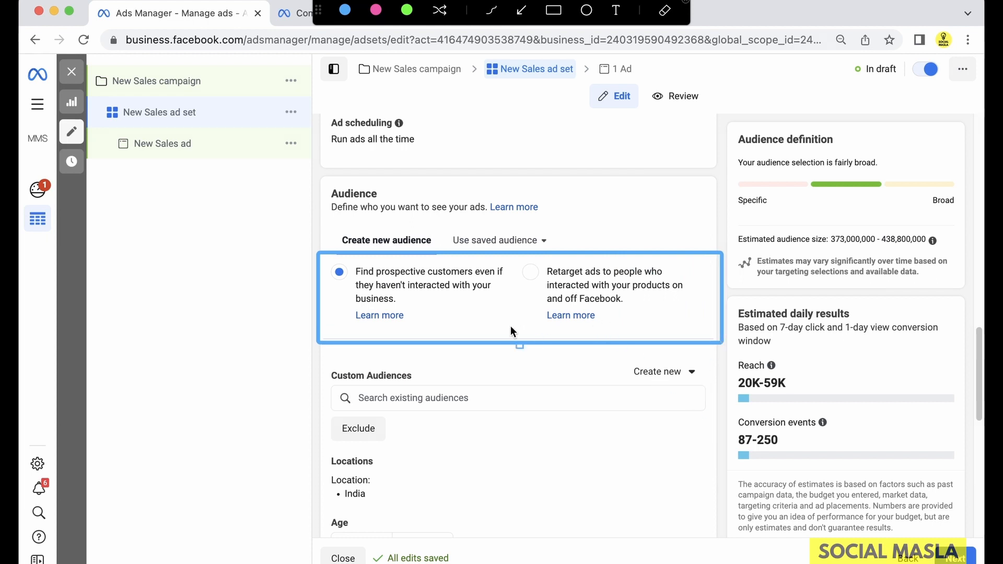
{"action": "key", "text": "Escape"}
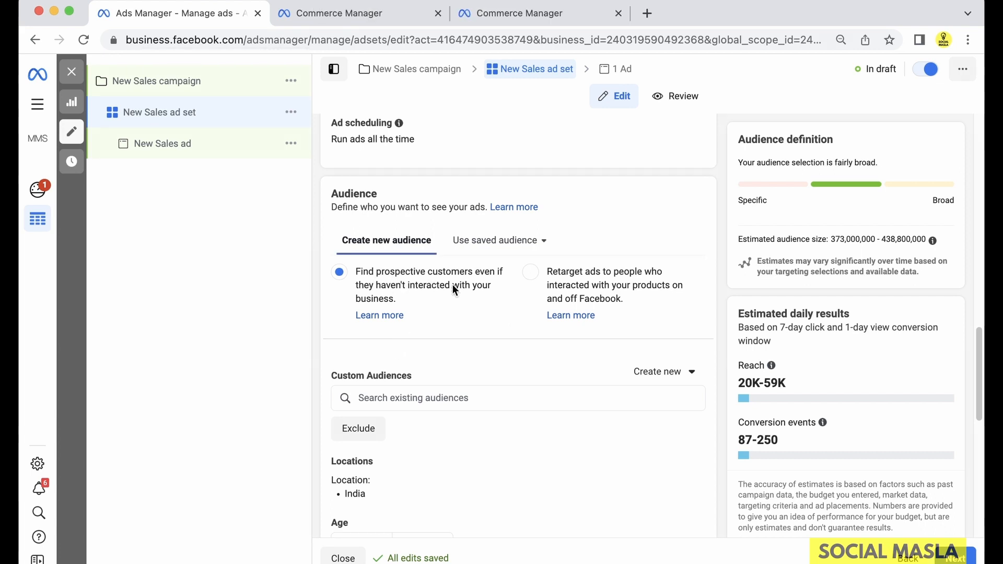
{"action": "scroll", "coordinate": [453, 284], "scroll_direction": "down", "scroll_amount": 3}
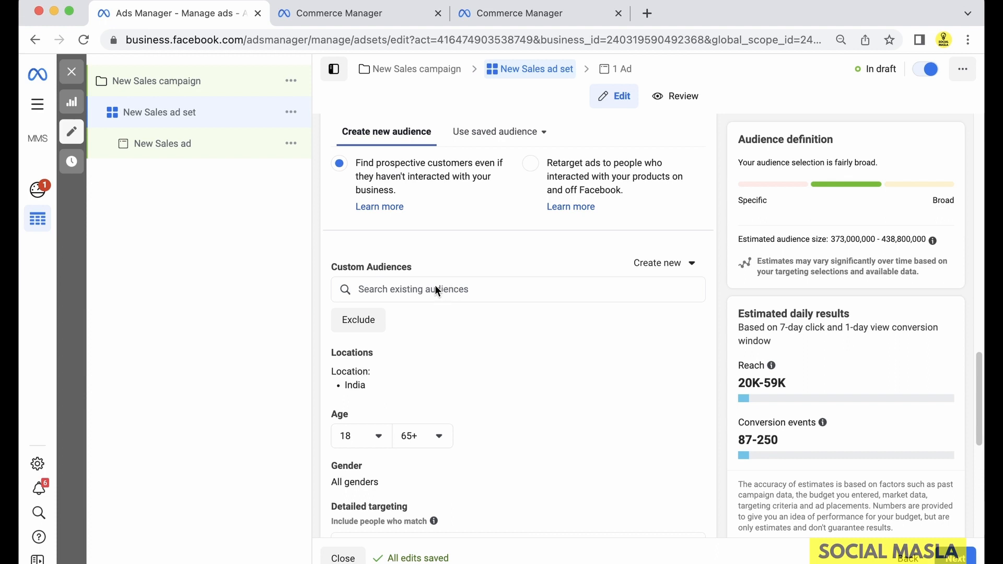
{"action": "left_click", "coordinate": [435, 285]}
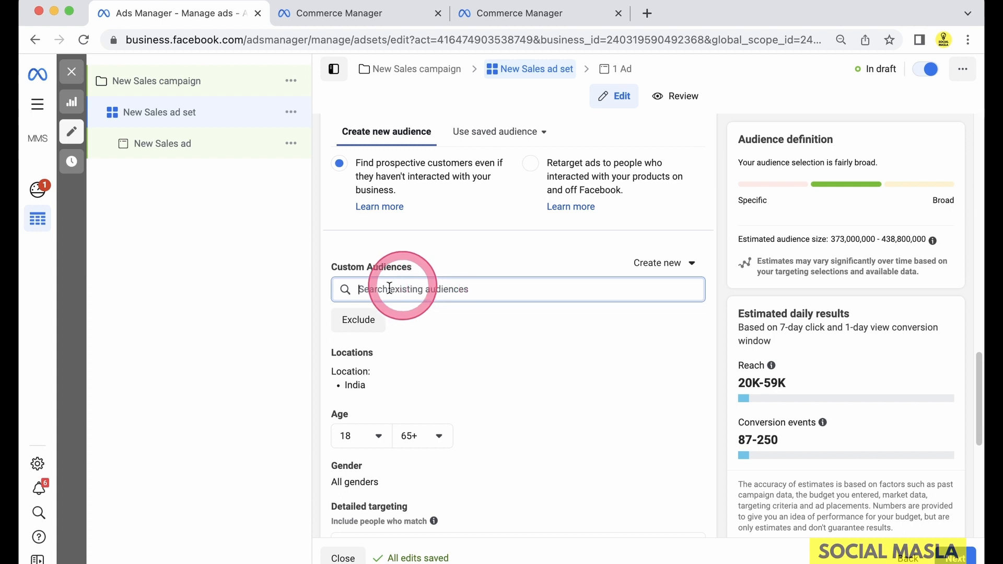
{"action": "left_click", "coordinate": [246, 314]}
{"action": "scroll", "coordinate": [401, 317], "scroll_direction": "down", "scroll_amount": 1}
{"action": "scroll", "coordinate": [400, 317], "scroll_direction": "down", "scroll_amount": 4}
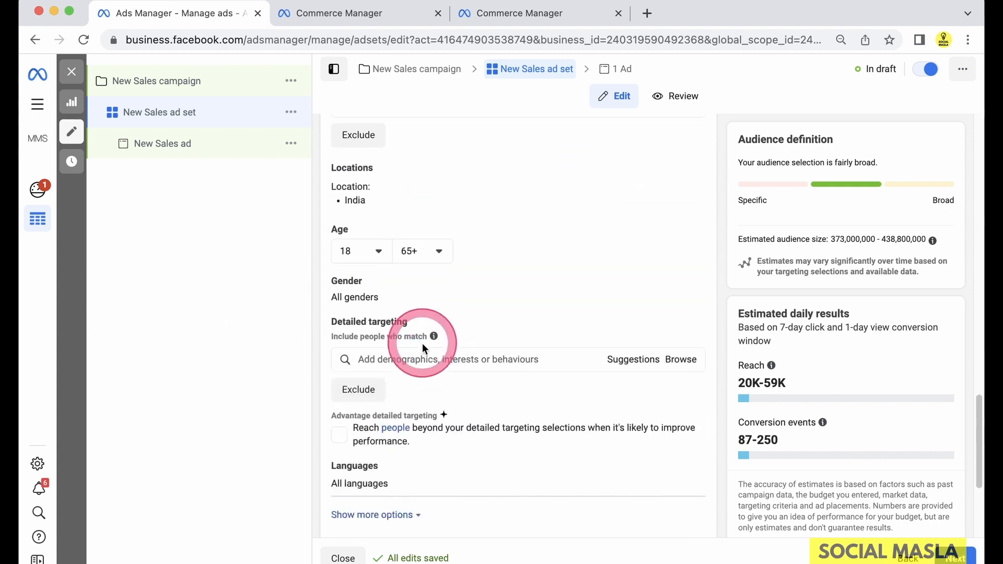
{"action": "left_click", "coordinate": [407, 353]}
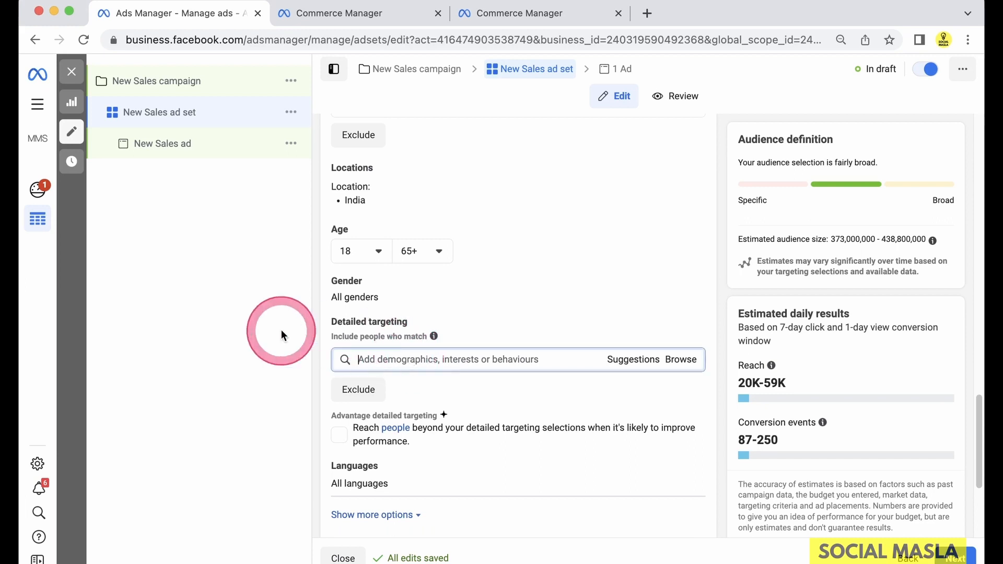
{"action": "left_click", "coordinate": [234, 336]}
Set the new audience to retarget people who interacted with the products and review the Viewed or added to cart but not purchased option
{"action": "scroll", "coordinate": [588, 322], "scroll_direction": "up", "scroll_amount": 6}
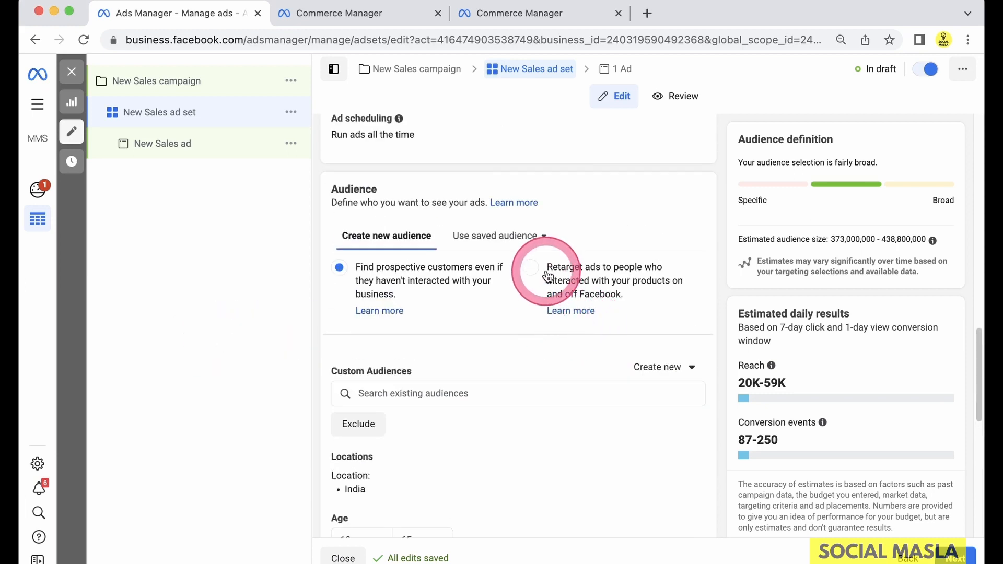
{"action": "left_click", "coordinate": [530, 267]}
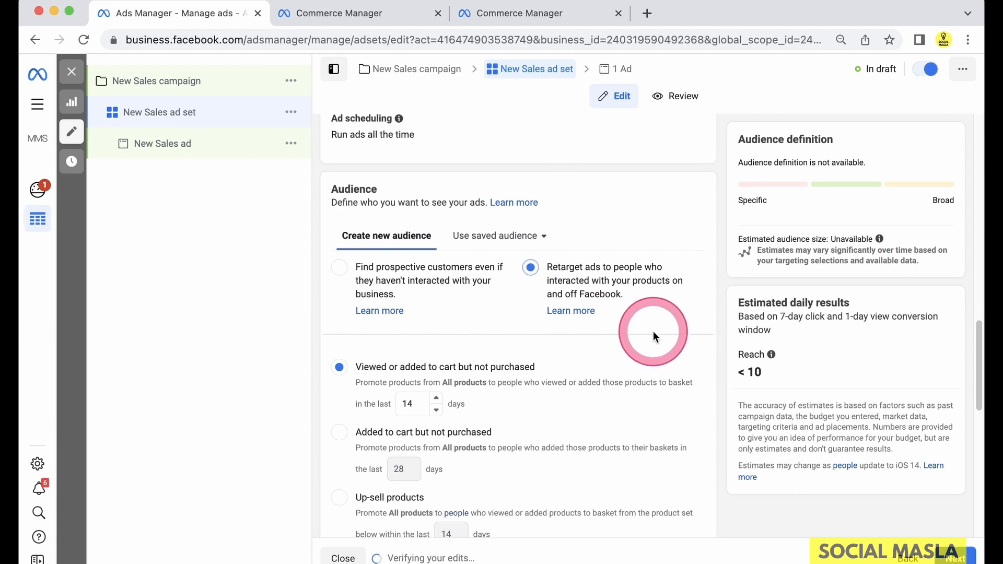
{"action": "scroll", "coordinate": [615, 256], "scroll_direction": "down", "scroll_amount": 3}
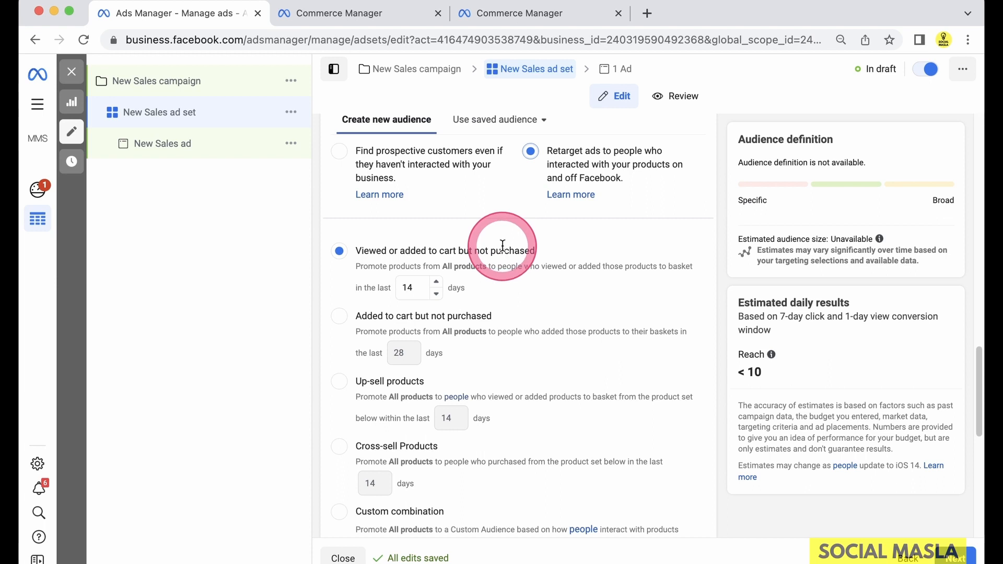
{"action": "left_click_drag", "start_coordinate": [356, 250], "coordinate": [441, 249]}
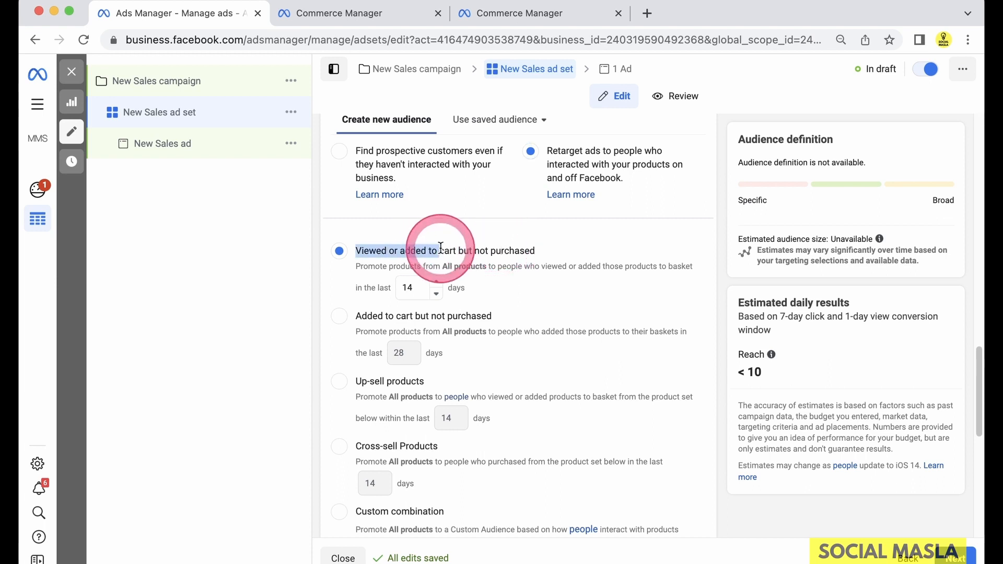
{"action": "left_click", "coordinate": [488, 248]}
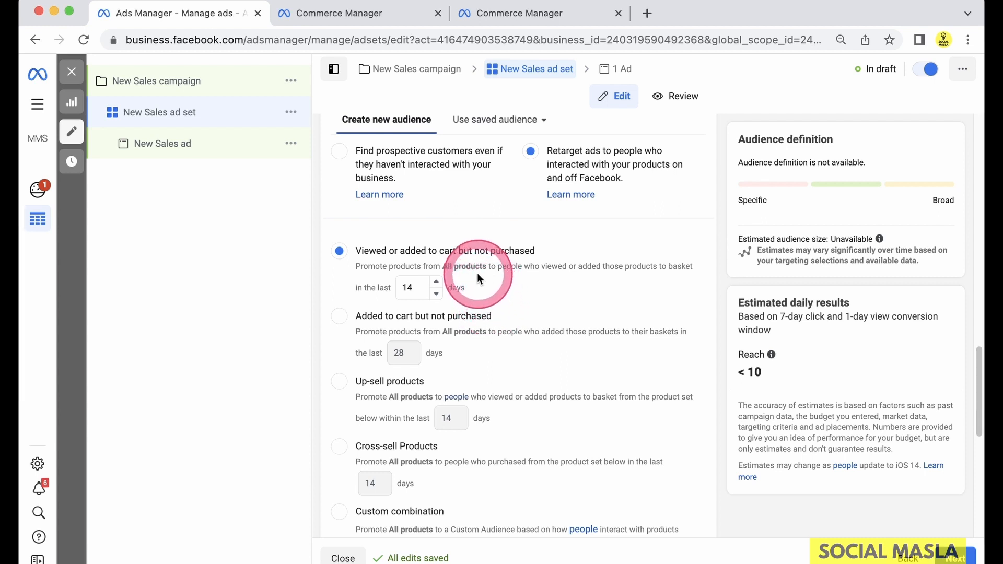
{"action": "scroll", "coordinate": [505, 279], "scroll_direction": "down", "scroll_amount": 1}
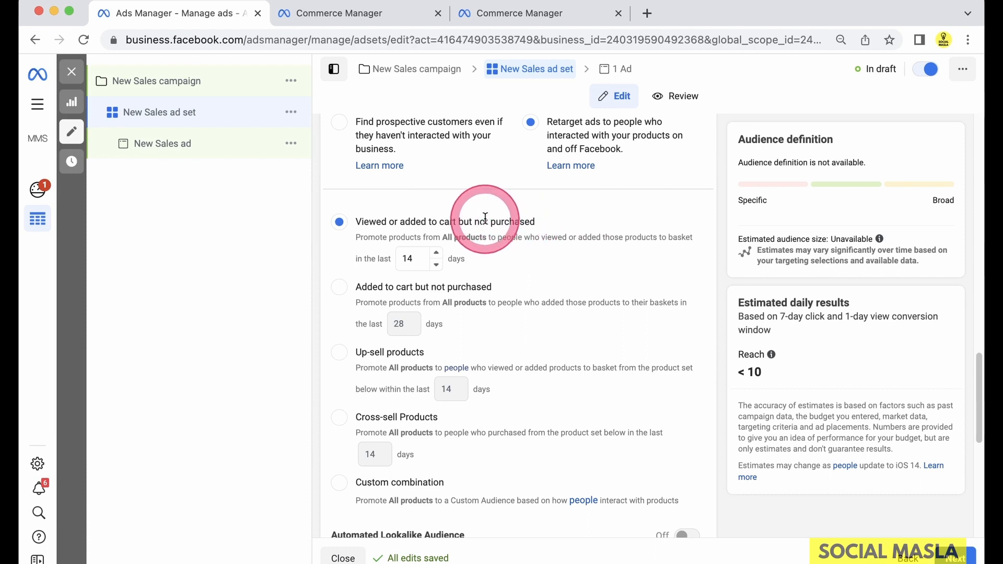
Set the Viewed or added to cart but not purchased time window to 180 days
{"action": "left_click", "coordinate": [425, 265]}
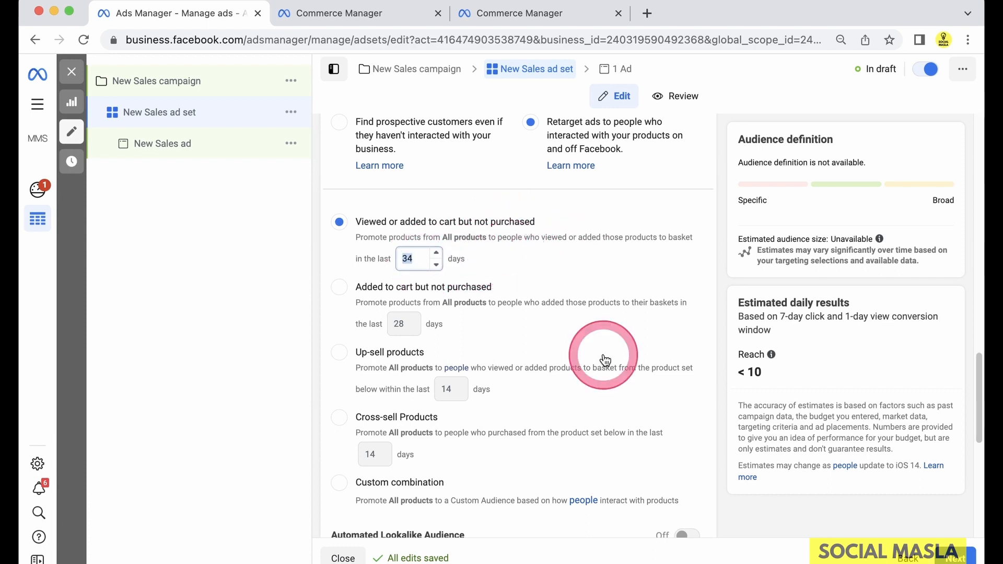
{"action": "key", "text": "BackSpace"}
{"action": "key", "text": "BackSpace"}
{"action": "type", "text": "180"}
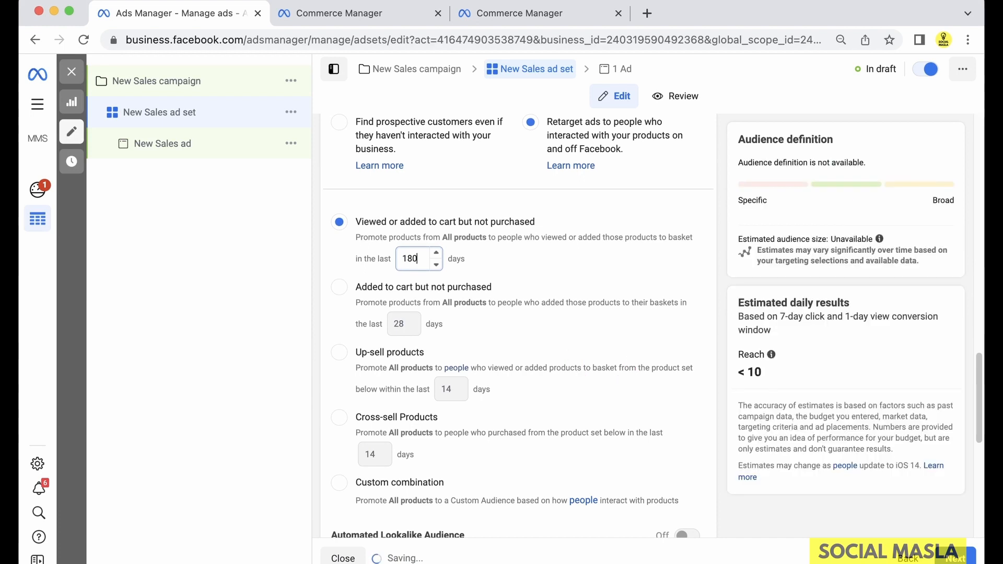
Try a 1365-day window for Viewed or added to cart but not purchased, and set it back to 180 days
{"action": "key", "text": "BackSpace"}
{"action": "key", "text": "BackSpace"}
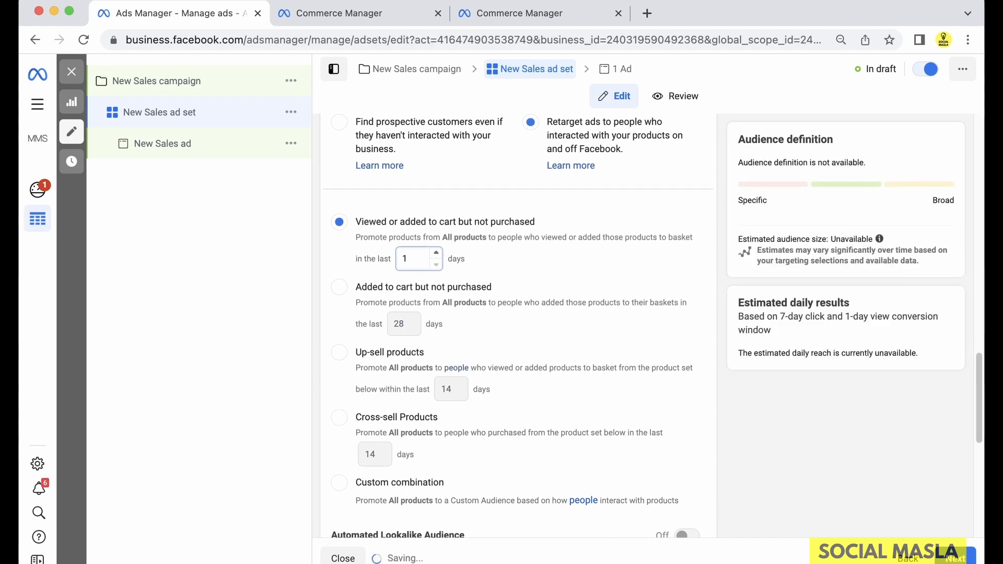
{"action": "type", "text": "365"}
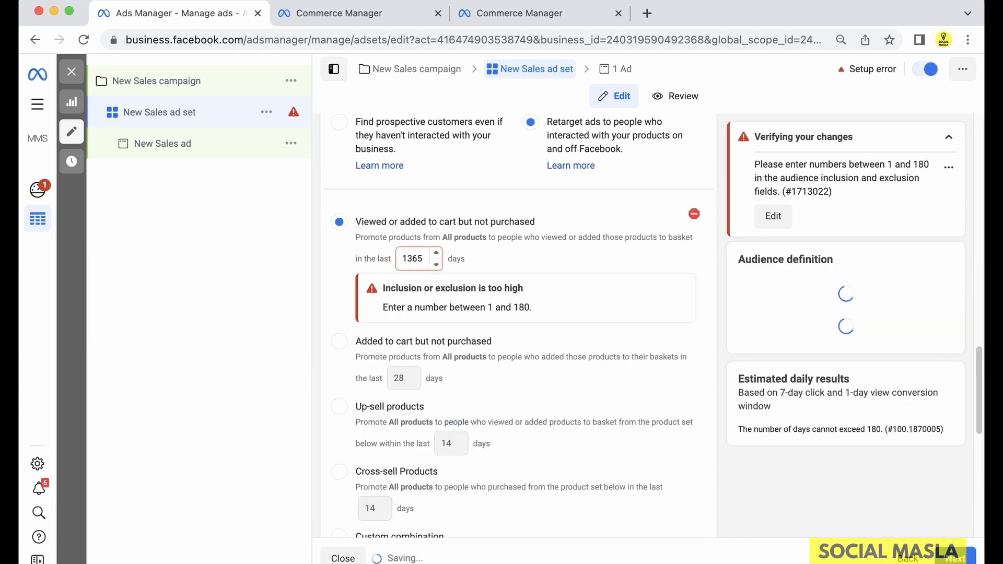
{"action": "key", "text": "BackSpace"}
{"action": "key", "text": "BackSpace"}
{"action": "key", "text": "BackSpace"}
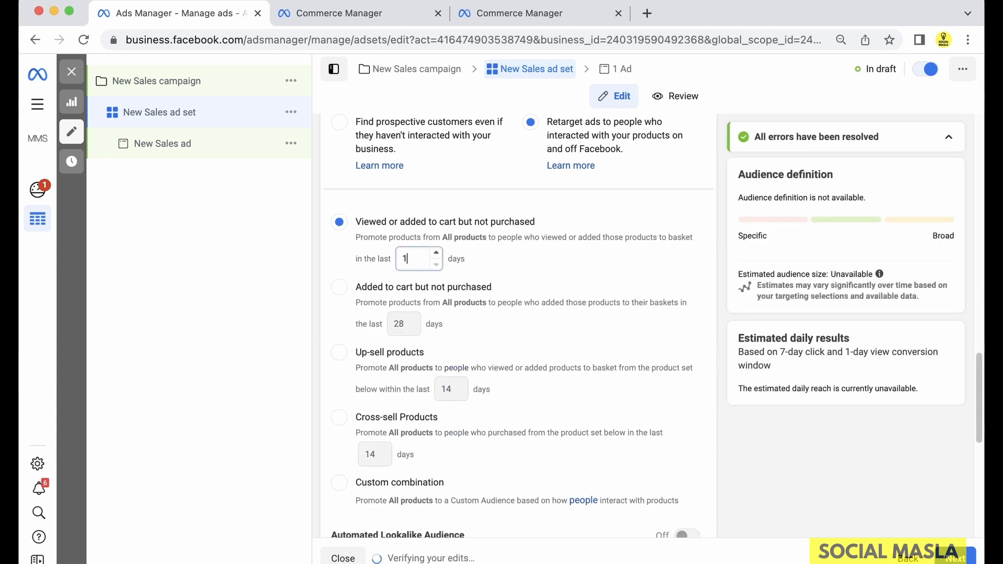
{"action": "type", "text": "8"}
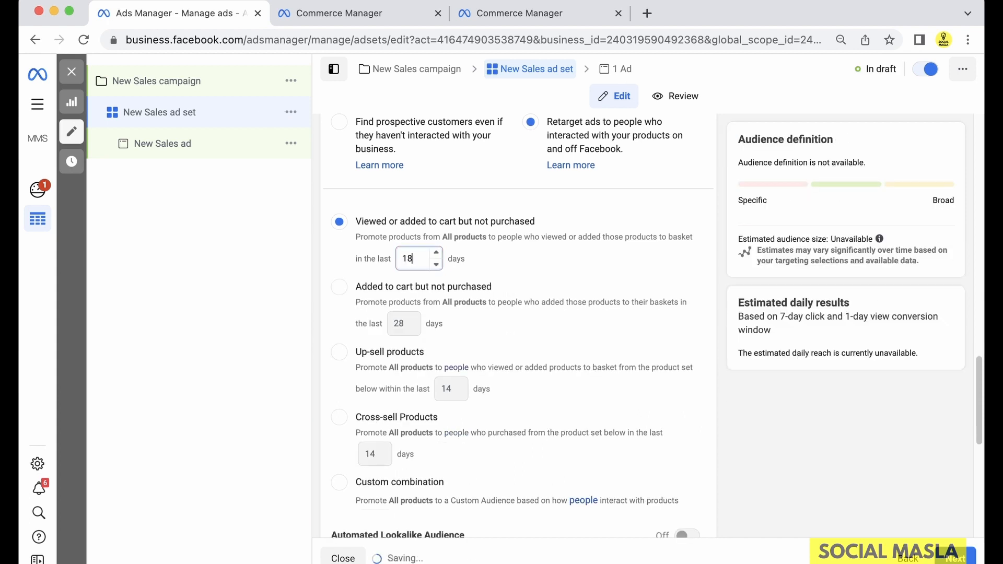
{"action": "type", "text": "0"}
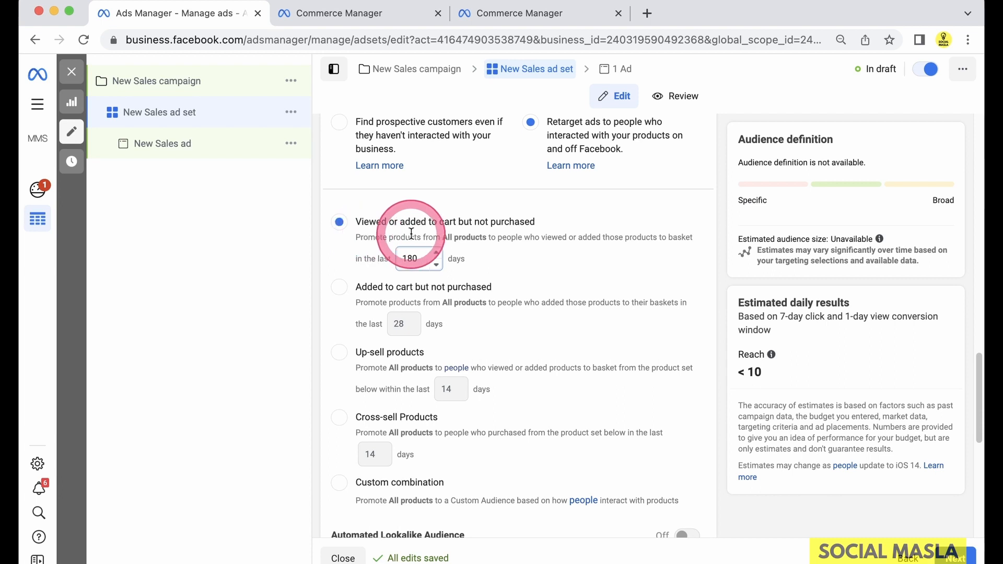
Choose retargeting for Added to cart but not purchased, try a 181-day window, and set it to 180 days
{"action": "left_click", "coordinate": [334, 288]}
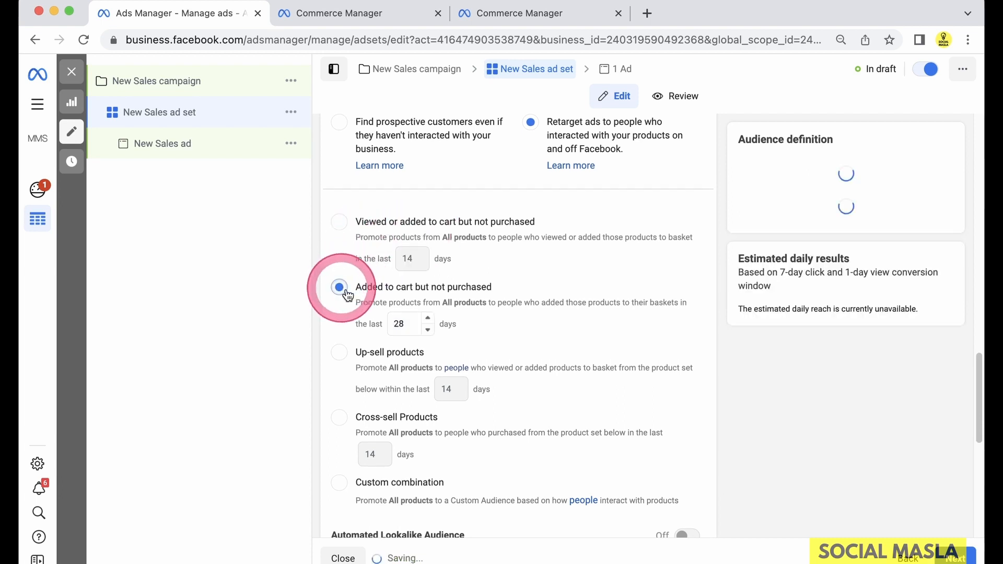
{"action": "double_click", "coordinate": [399, 324]}
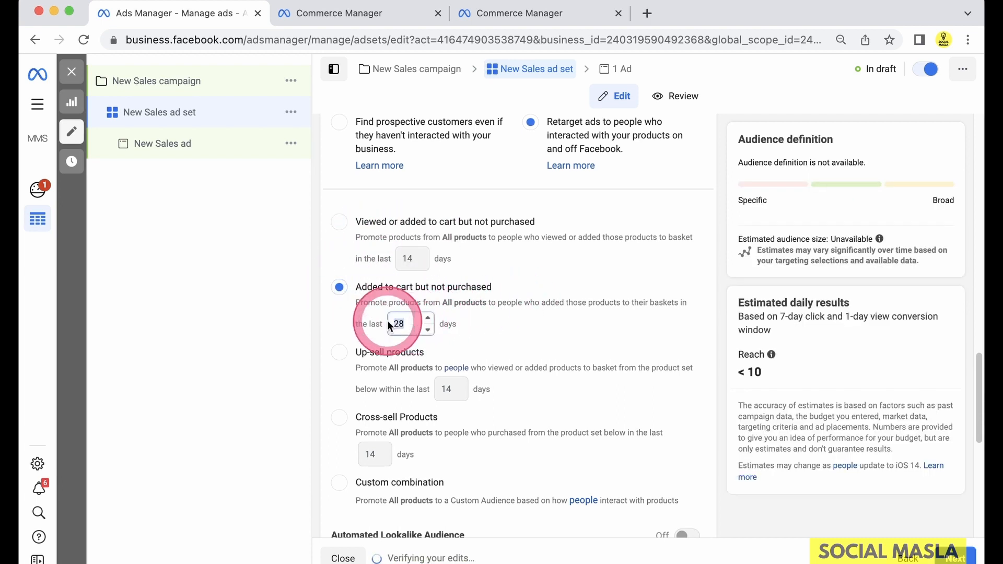
{"action": "type", "text": "180"}
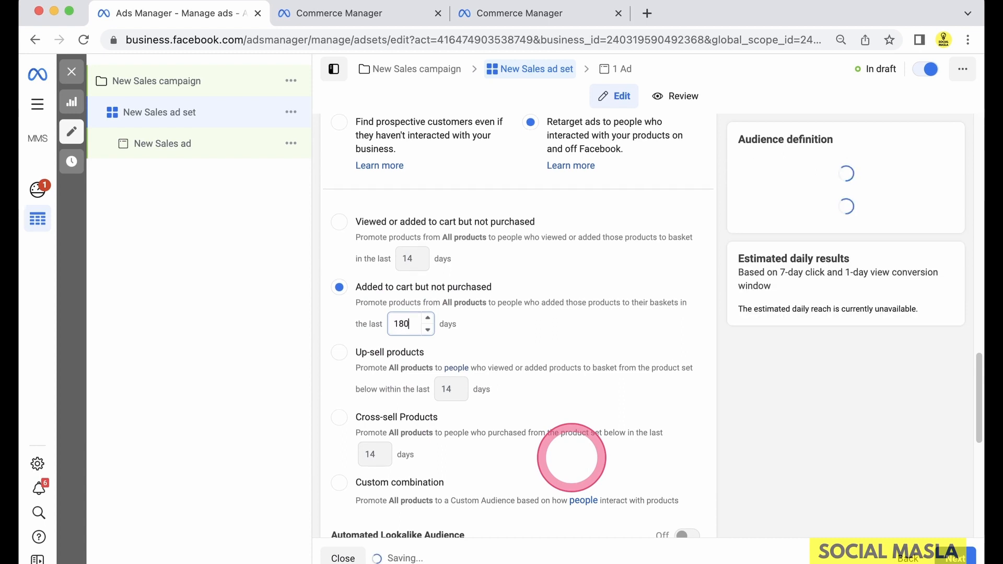
{"action": "key", "text": "BackSpace"}
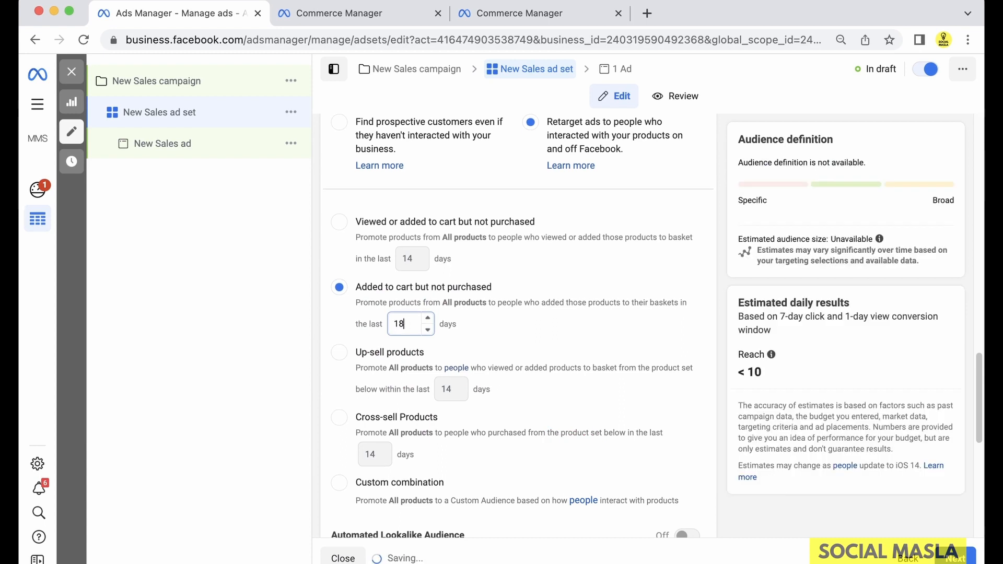
{"action": "type", "text": "1"}
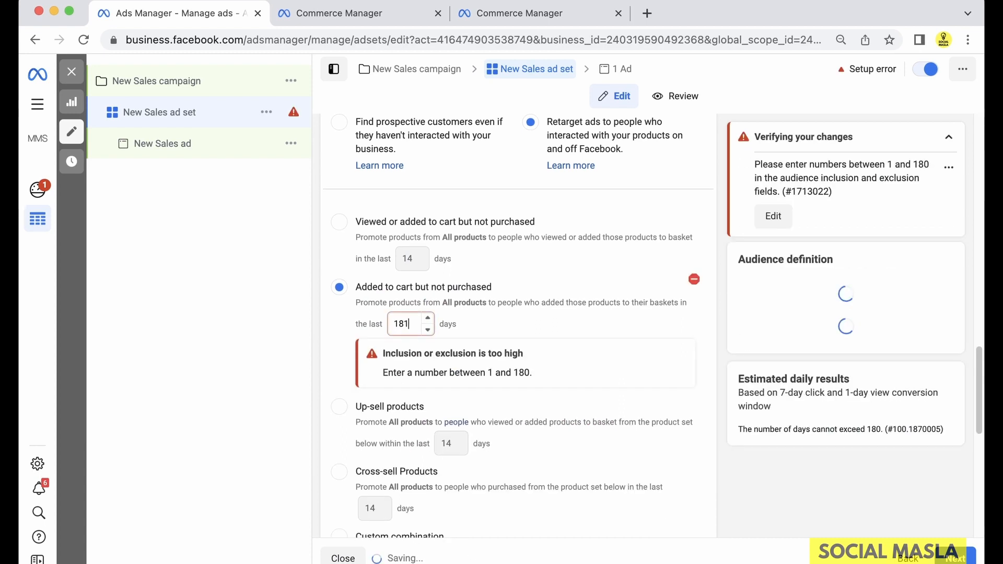
{"action": "key", "text": "BackSpace"}
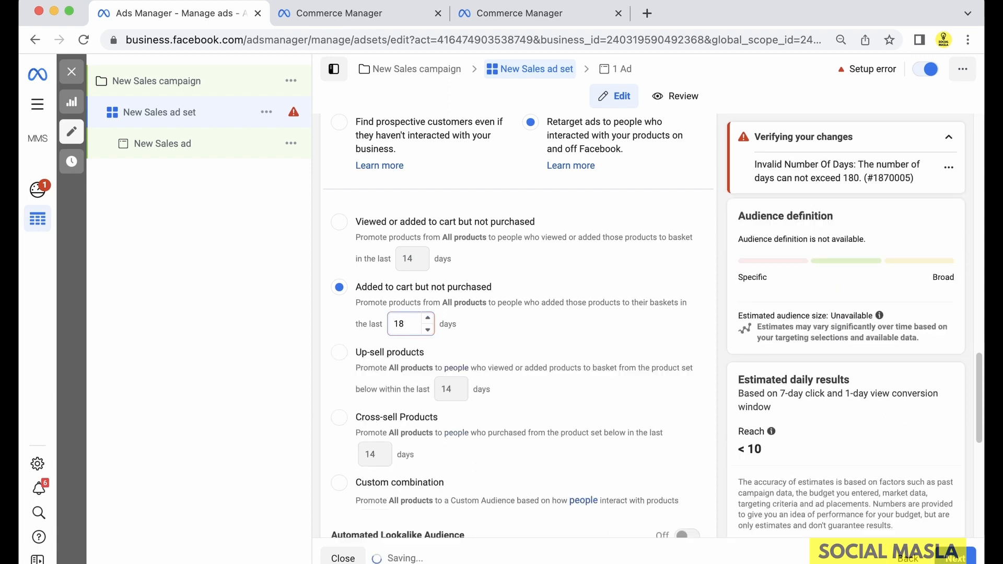
{"action": "type", "text": "0"}
Choose Up-sell products for retargeting, with Price > 40 as the product set viewed or added to basket
{"action": "left_click", "coordinate": [339, 357]}
{"action": "scroll", "coordinate": [655, 317], "scroll_direction": "down", "scroll_amount": 1}
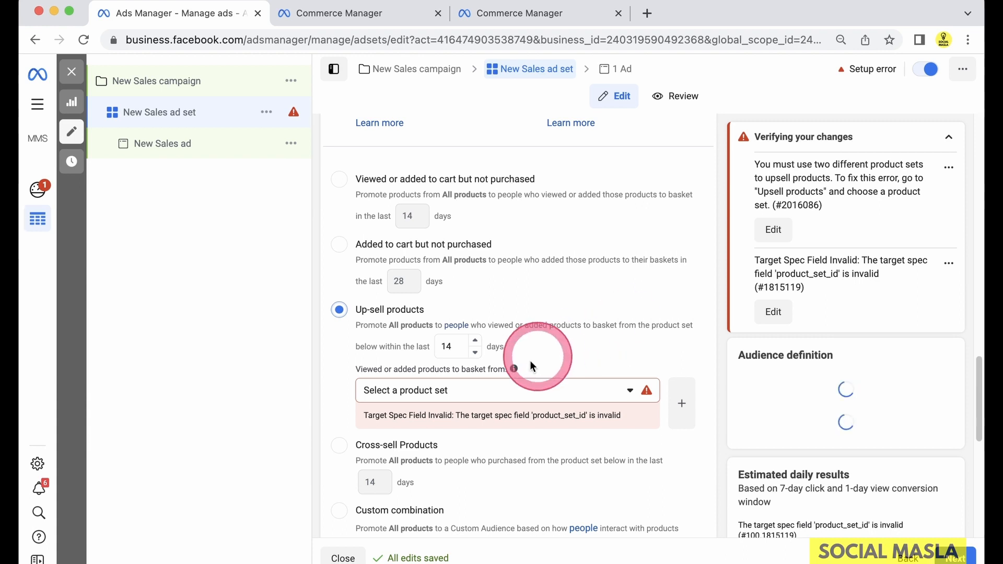
{"action": "left_click", "coordinate": [481, 390]}
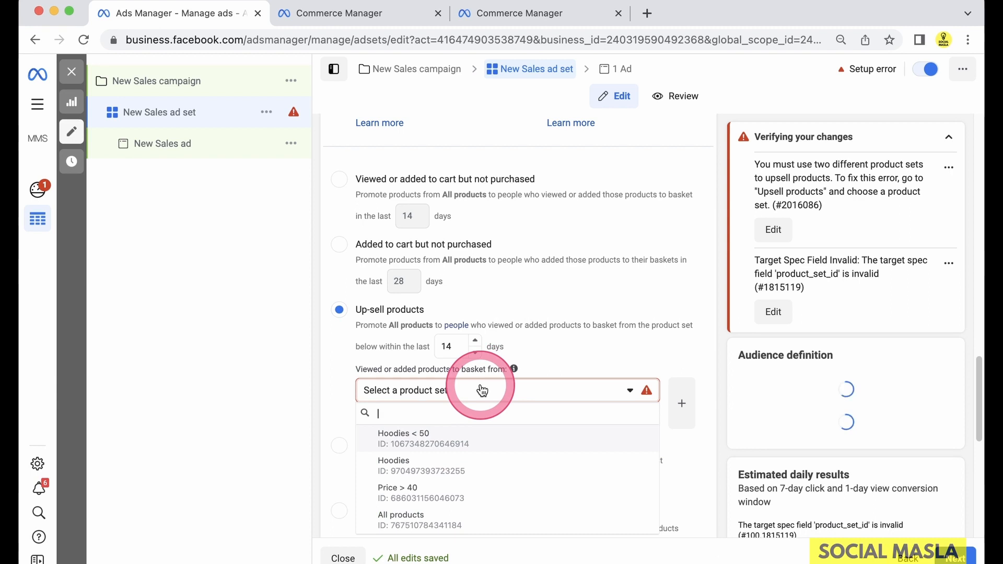
{"action": "left_click", "coordinate": [452, 496]}
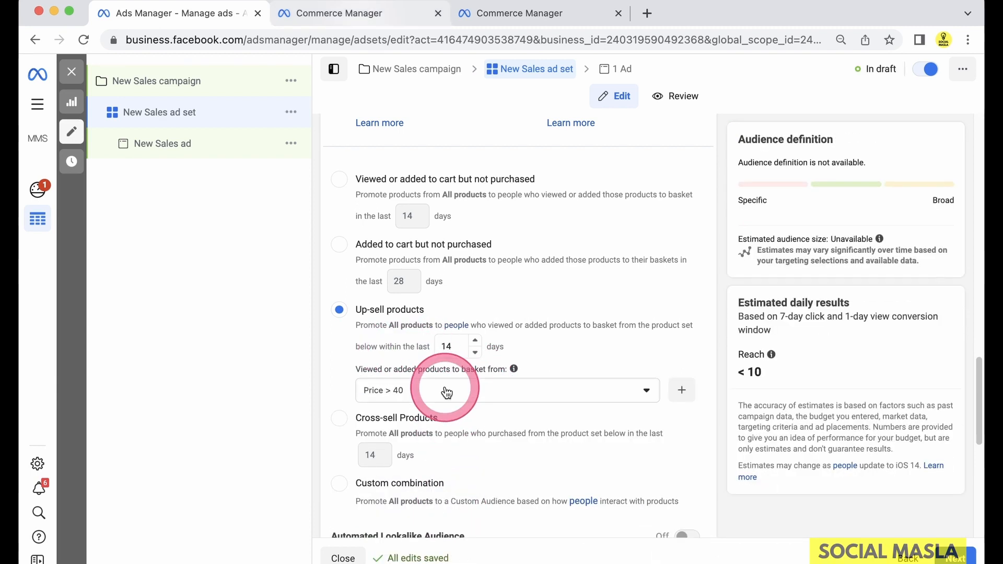
Switch the retargeting option to Cross-sell Products
{"action": "scroll", "coordinate": [557, 353], "scroll_direction": "down", "scroll_amount": 1}
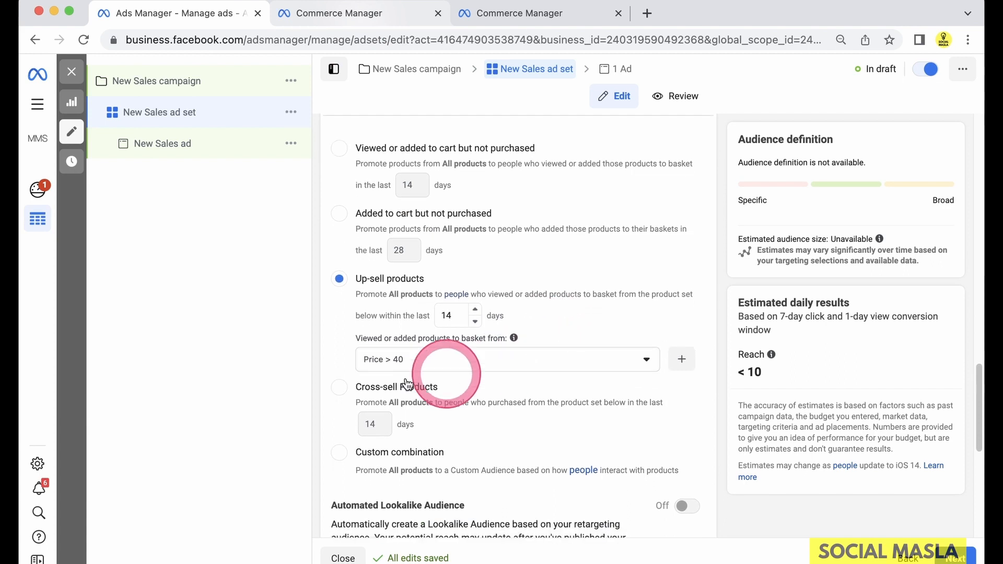
{"action": "left_click", "coordinate": [340, 387]}
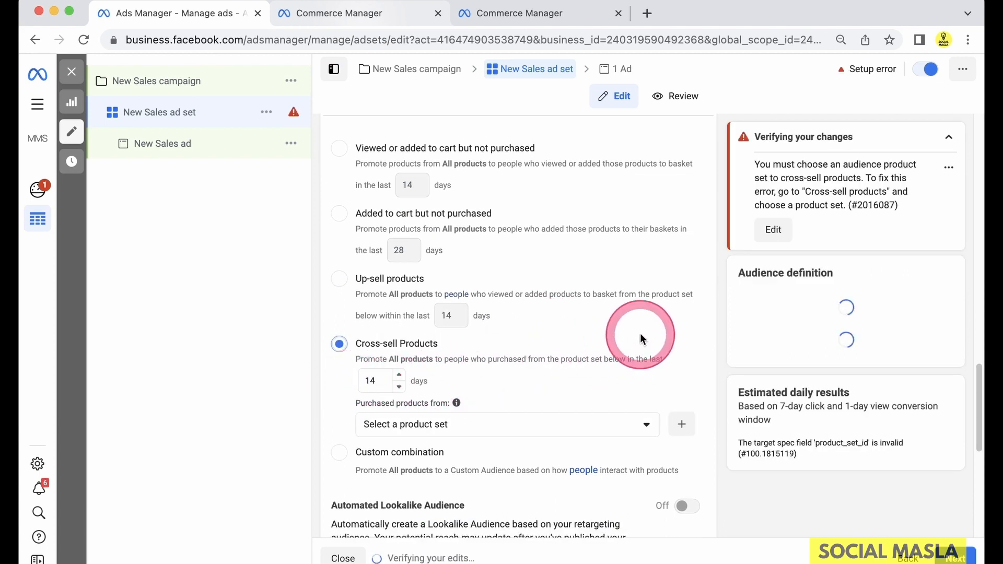
{"action": "scroll", "coordinate": [640, 333], "scroll_direction": "down", "scroll_amount": 1}
{"action": "scroll", "coordinate": [642, 339], "scroll_direction": "down", "scroll_amount": 1}
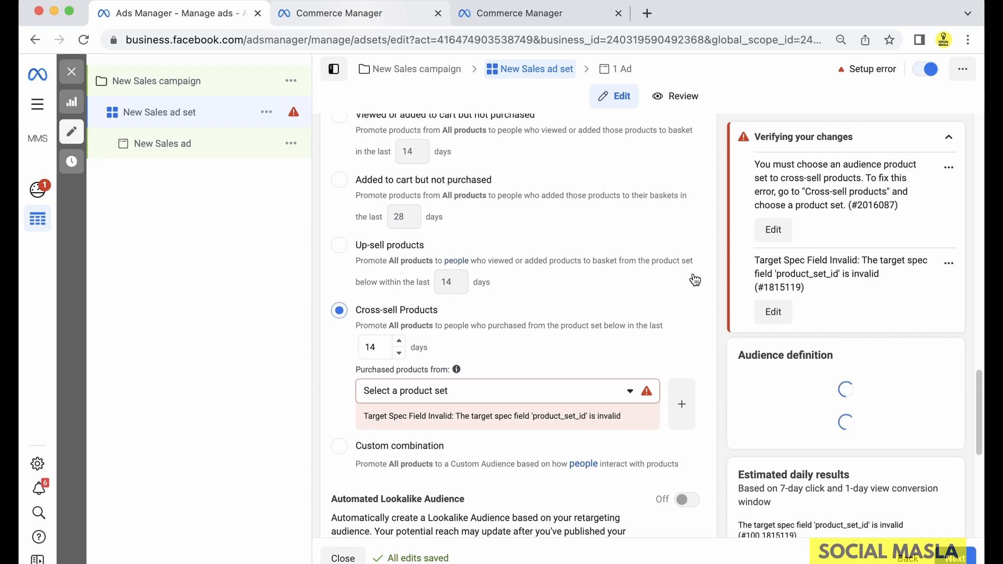
Pick Hoodies < 50 as the cross-sell product set, and switch the retargeting option to Custom combination
{"action": "left_click", "coordinate": [467, 397]}
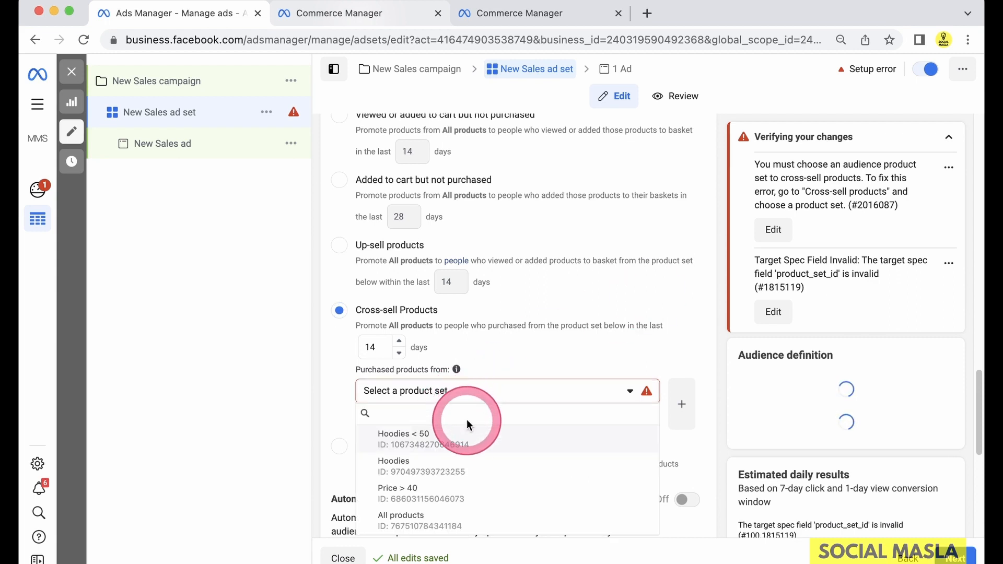
{"action": "left_click", "coordinate": [466, 440]}
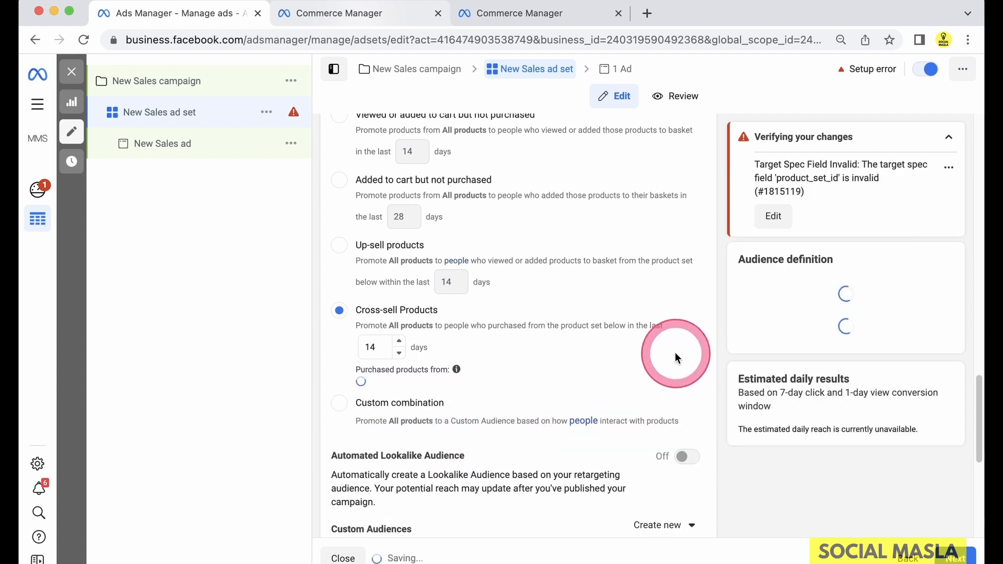
{"action": "scroll", "coordinate": [336, 359], "scroll_direction": "down", "scroll_amount": 1}
{"action": "left_click", "coordinate": [339, 387]}
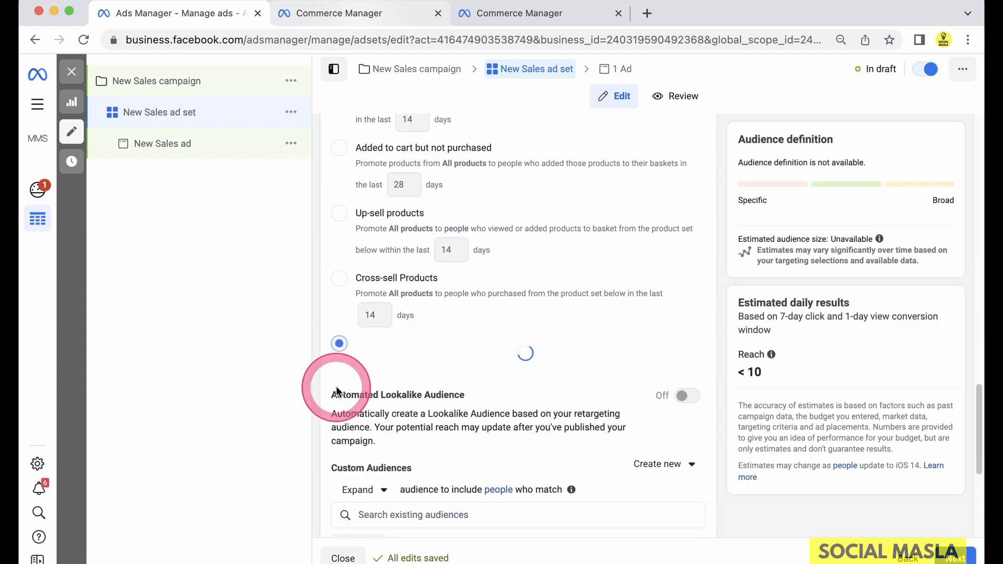
{"action": "scroll", "coordinate": [549, 356], "scroll_direction": "down", "scroll_amount": 2}
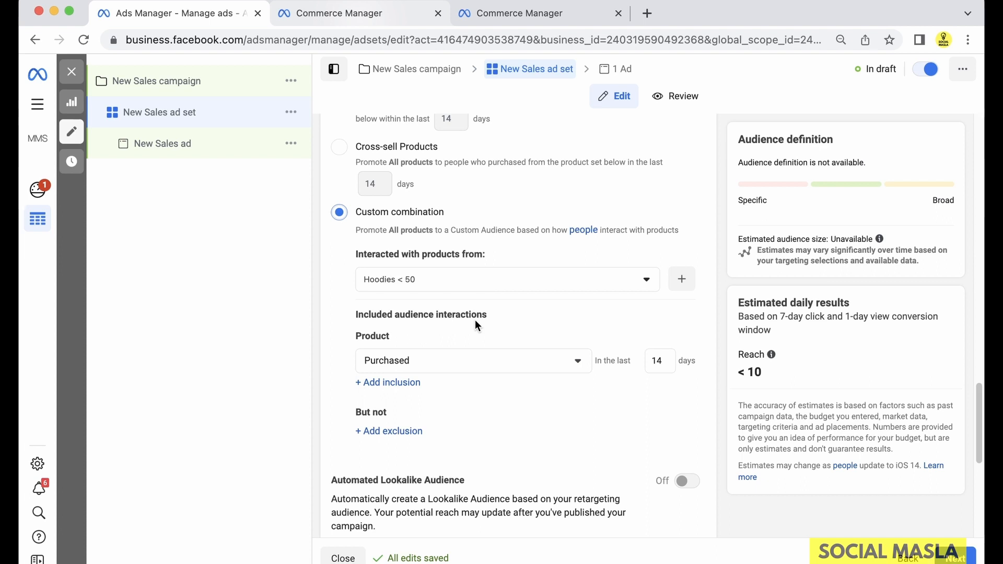
Check the custom combination's choices for the product set and the included product interaction
{"action": "left_click", "coordinate": [461, 281]}
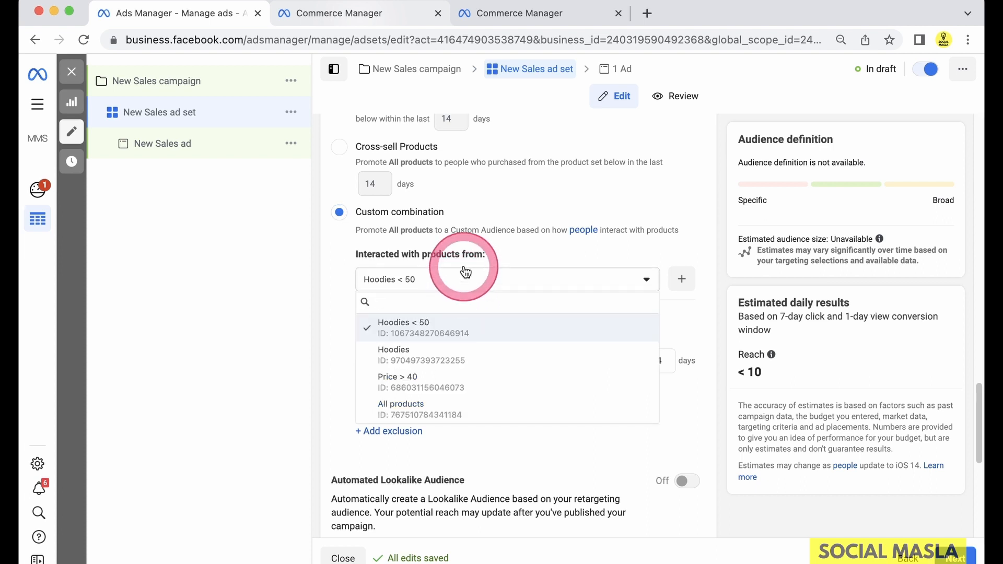
{"action": "left_click", "coordinate": [500, 252]}
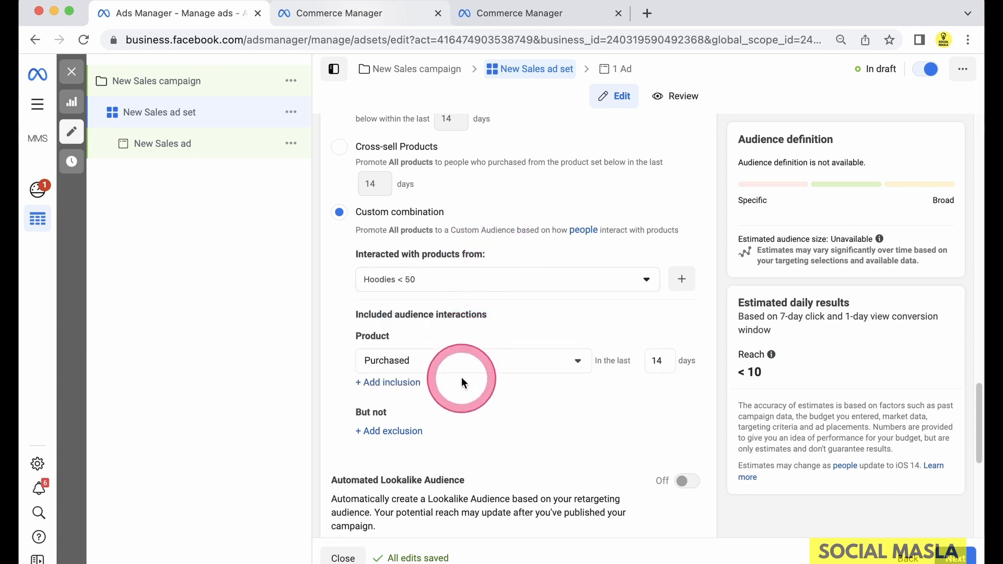
{"action": "left_click", "coordinate": [458, 357]}
{"action": "left_click", "coordinate": [467, 340]}
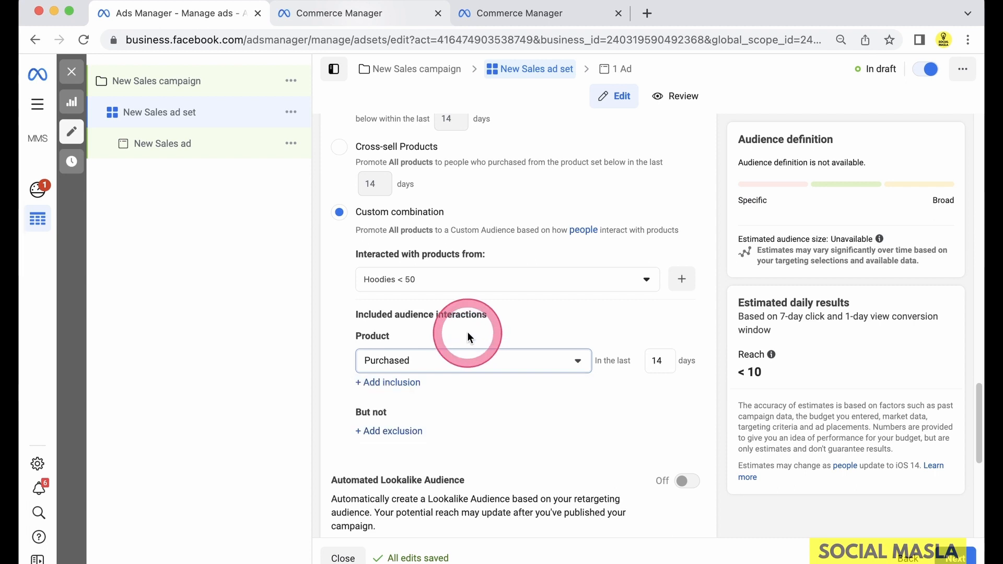
{"action": "left_click", "coordinate": [459, 402]}
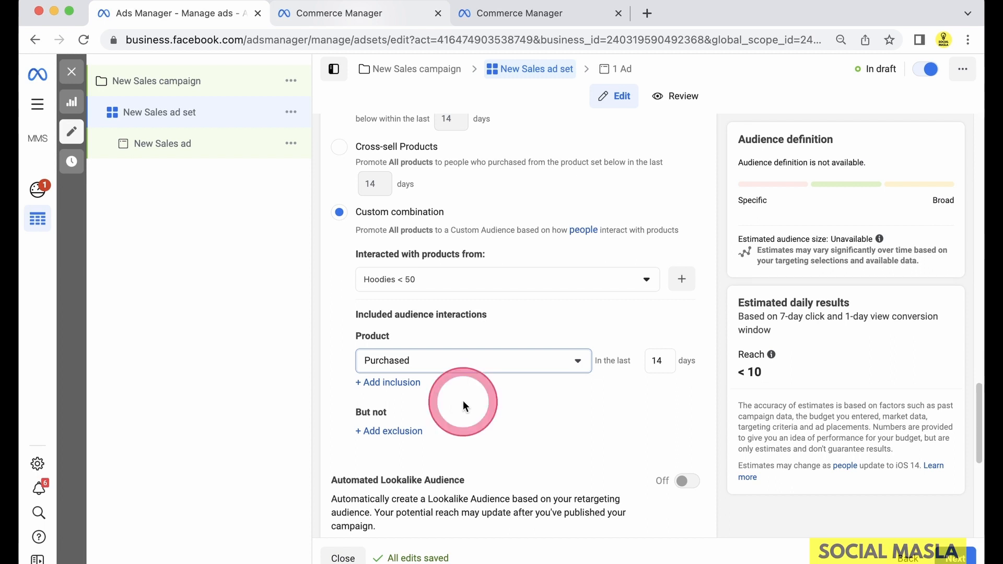
Add a Purchased exclusion for the last 10 days to the custom combination, check its interaction choices, and remove it
{"action": "scroll", "coordinate": [470, 405], "scroll_direction": "down", "scroll_amount": 3}
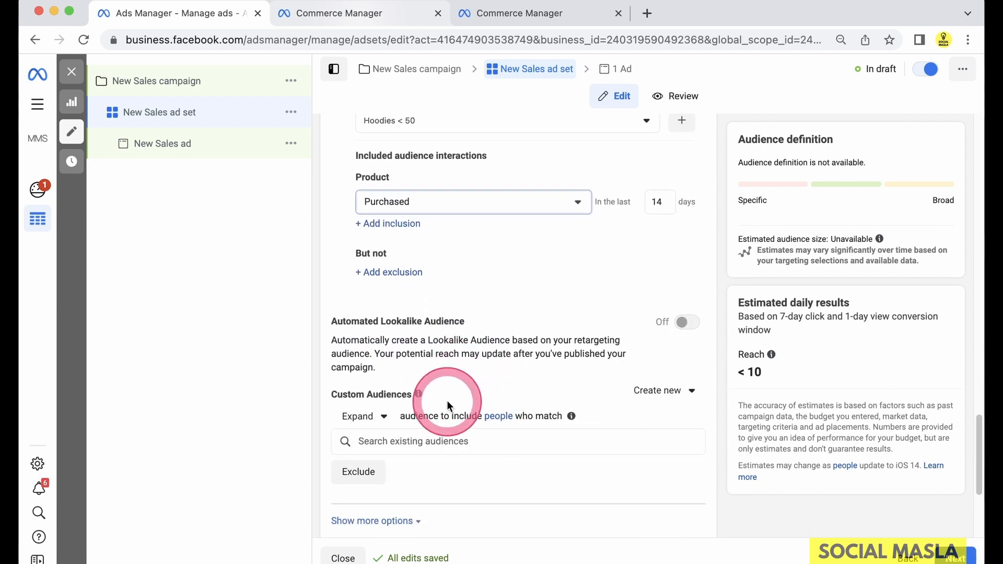
{"action": "left_click", "coordinate": [387, 274]}
{"action": "left_click", "coordinate": [481, 277]}
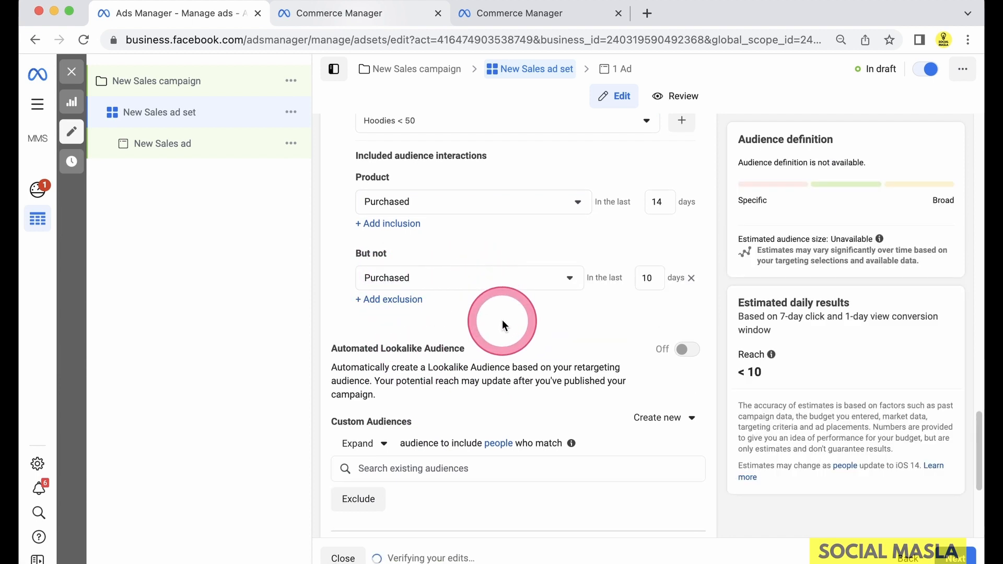
{"action": "left_click", "coordinate": [469, 274]}
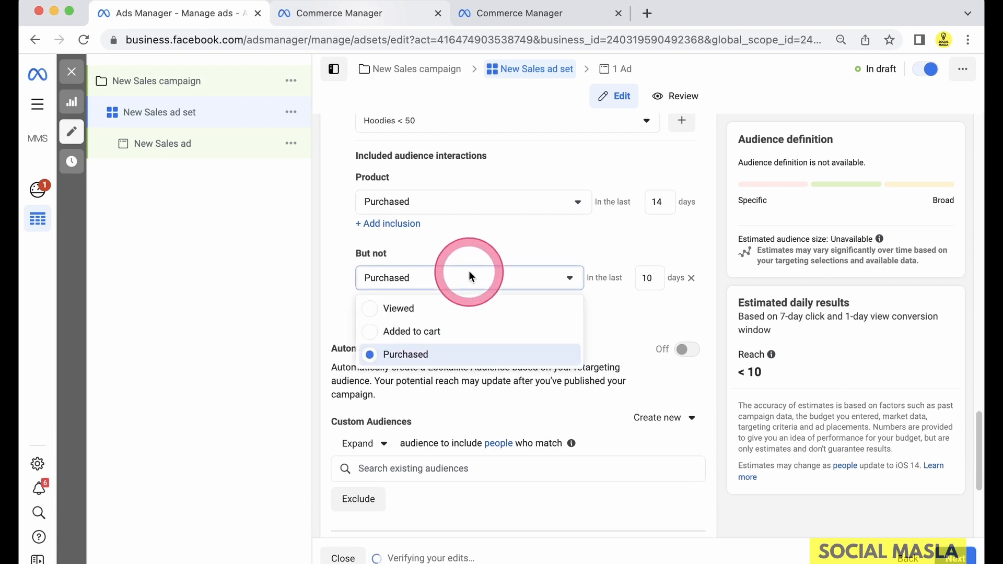
{"action": "left_click", "coordinate": [646, 309]}
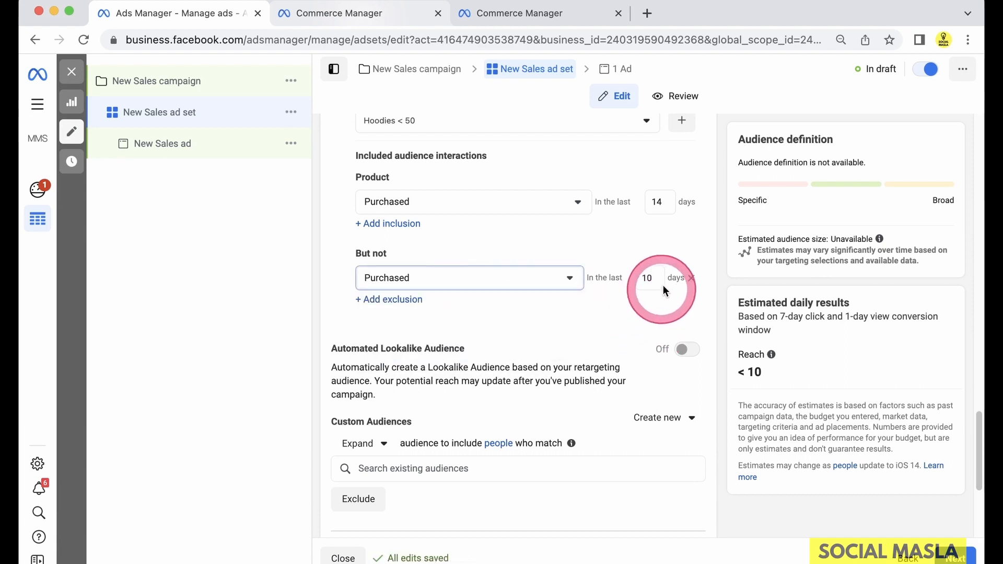
{"action": "left_click", "coordinate": [691, 278]}
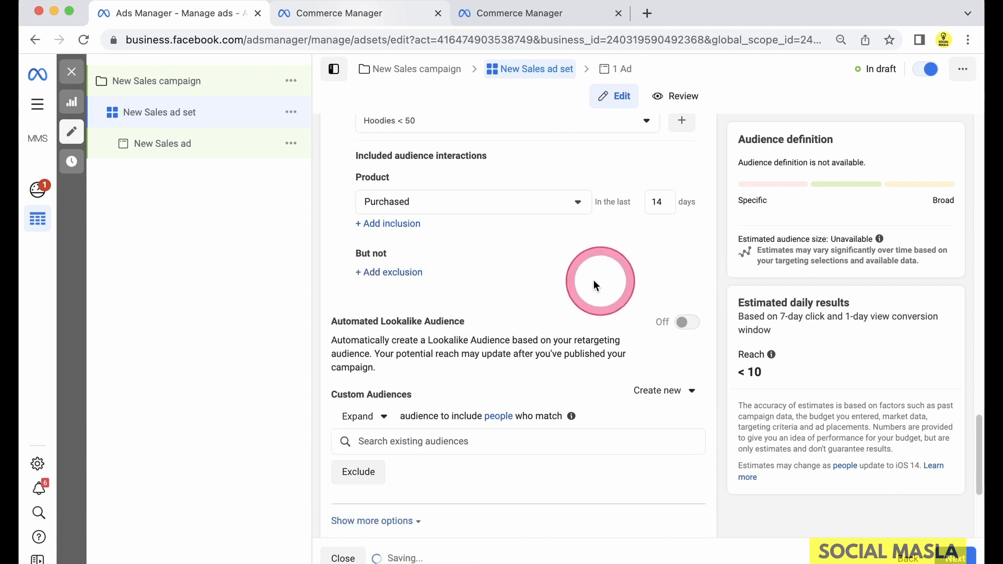
Switch the retargeting option back to Viewed or added to cart but not purchased
{"action": "scroll", "coordinate": [578, 287], "scroll_direction": "up", "scroll_amount": 10}
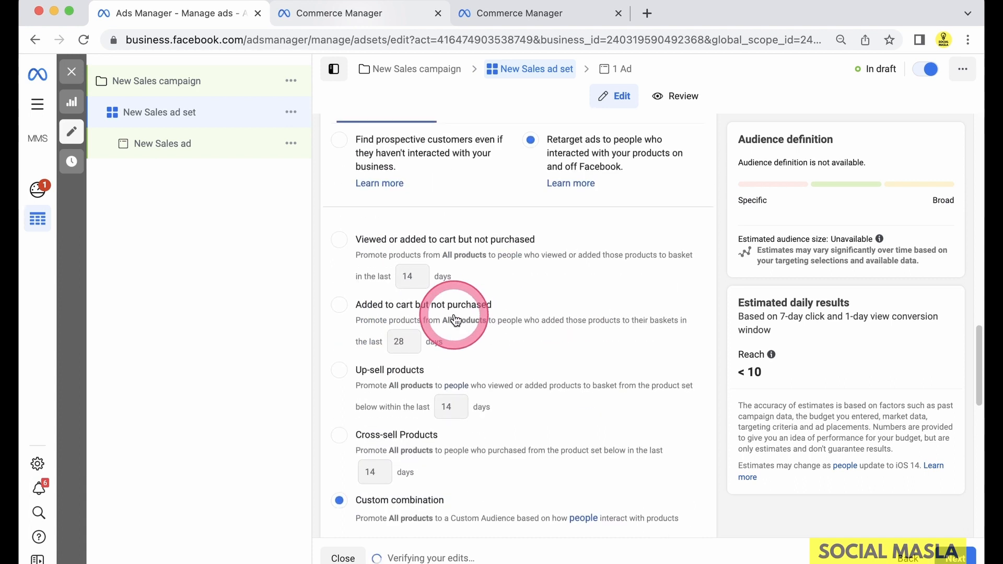
{"action": "left_click", "coordinate": [340, 245]}
{"action": "left_click", "coordinate": [584, 267]}
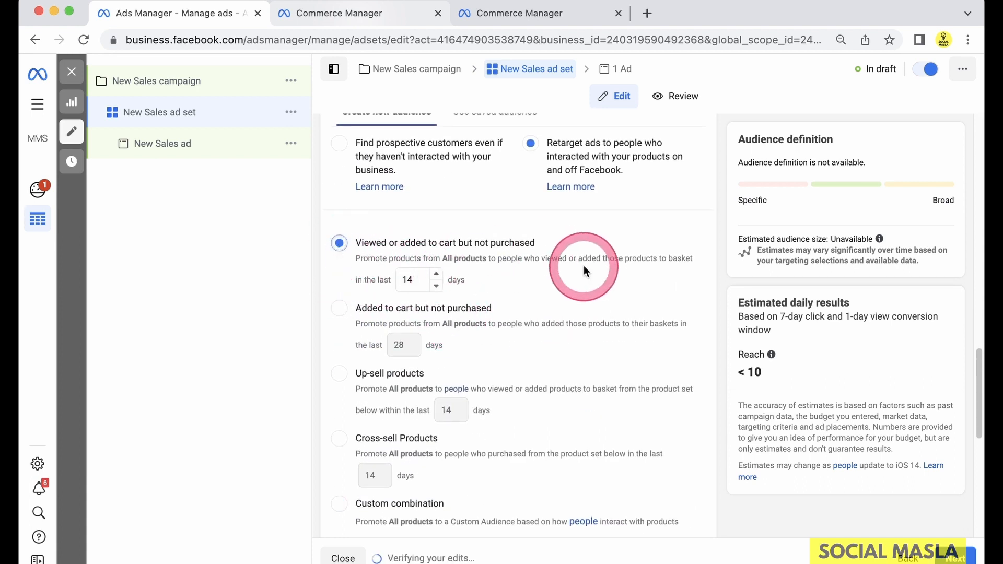
Switch the ad set to Manual placements and exclude the Audience Network platform
{"action": "scroll", "coordinate": [584, 265], "scroll_direction": "down", "scroll_amount": 8}
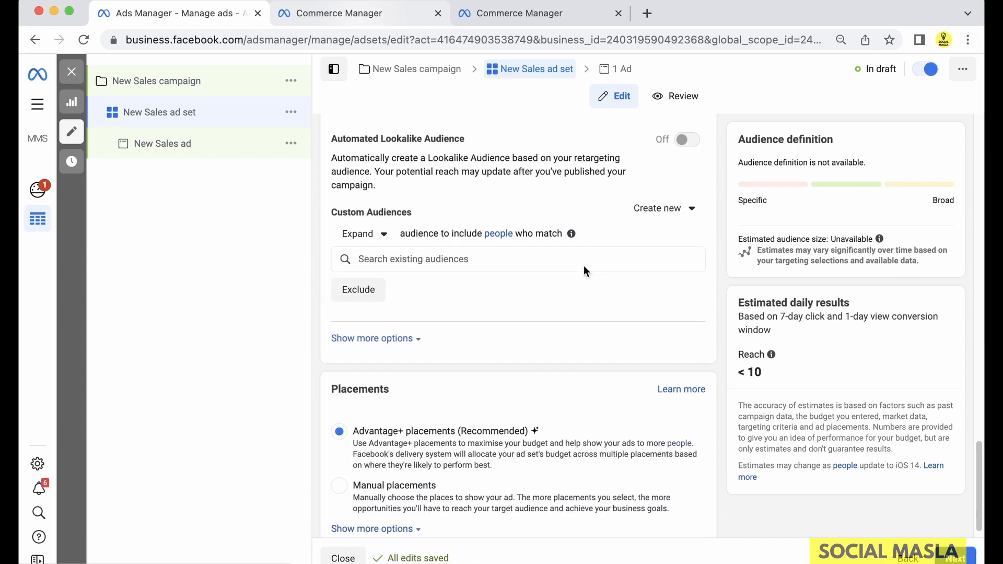
{"action": "left_click", "coordinate": [584, 265]}
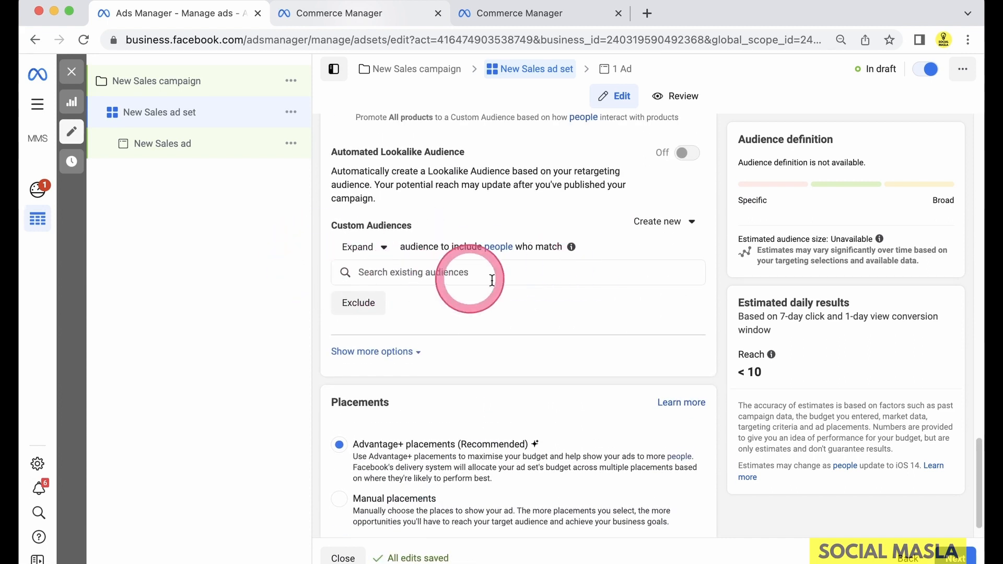
{"action": "scroll", "coordinate": [575, 285], "scroll_direction": "up", "scroll_amount": 1}
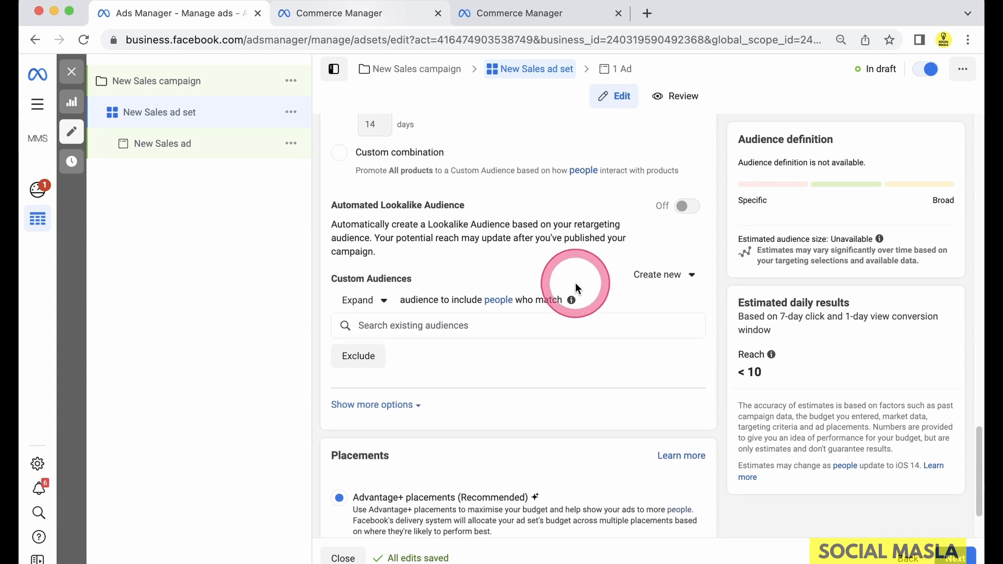
{"action": "scroll", "coordinate": [577, 283], "scroll_direction": "down", "scroll_amount": 2}
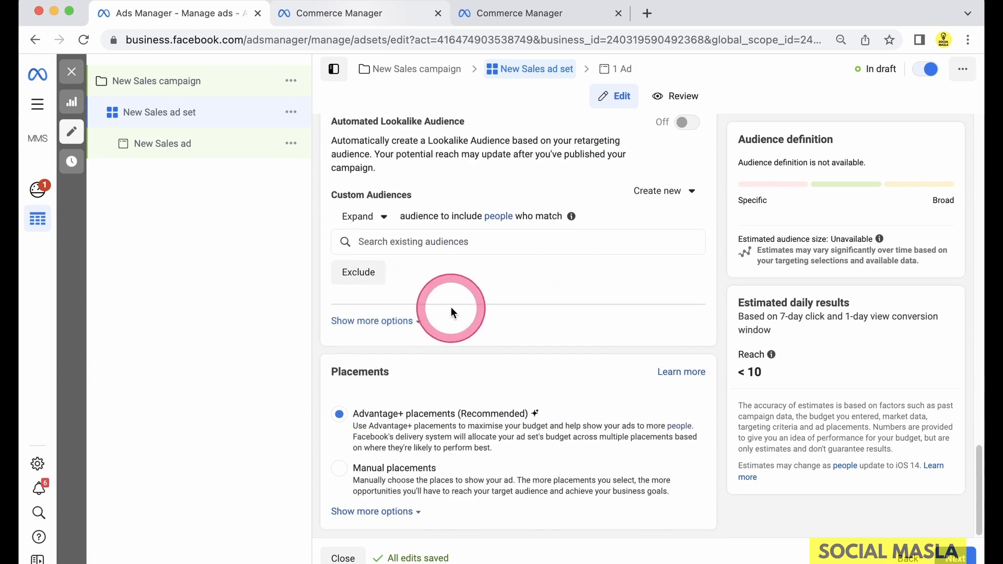
{"action": "left_click", "coordinate": [409, 492]}
{"action": "scroll", "coordinate": [414, 449], "scroll_direction": "down", "scroll_amount": 5}
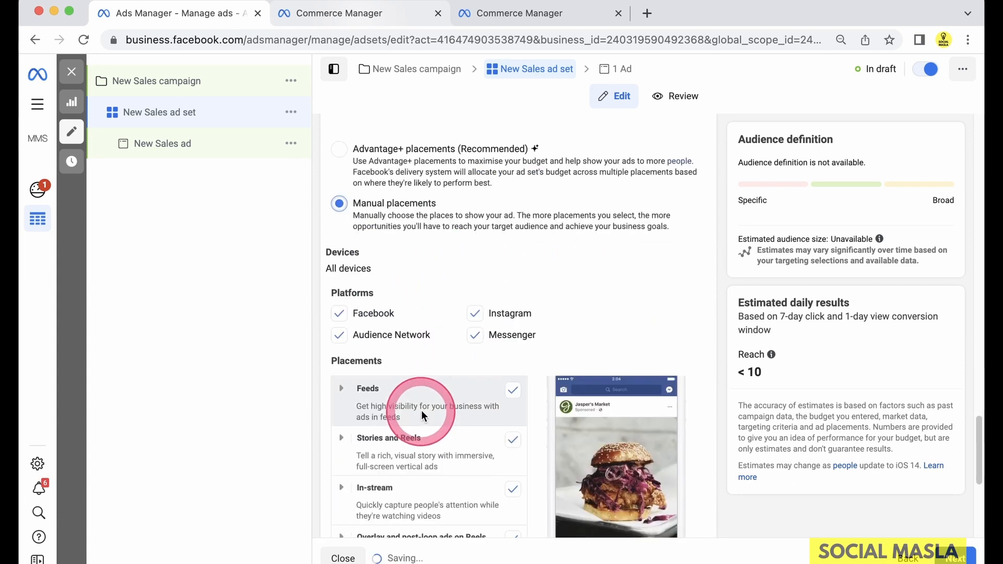
{"action": "left_click", "coordinate": [348, 336]}
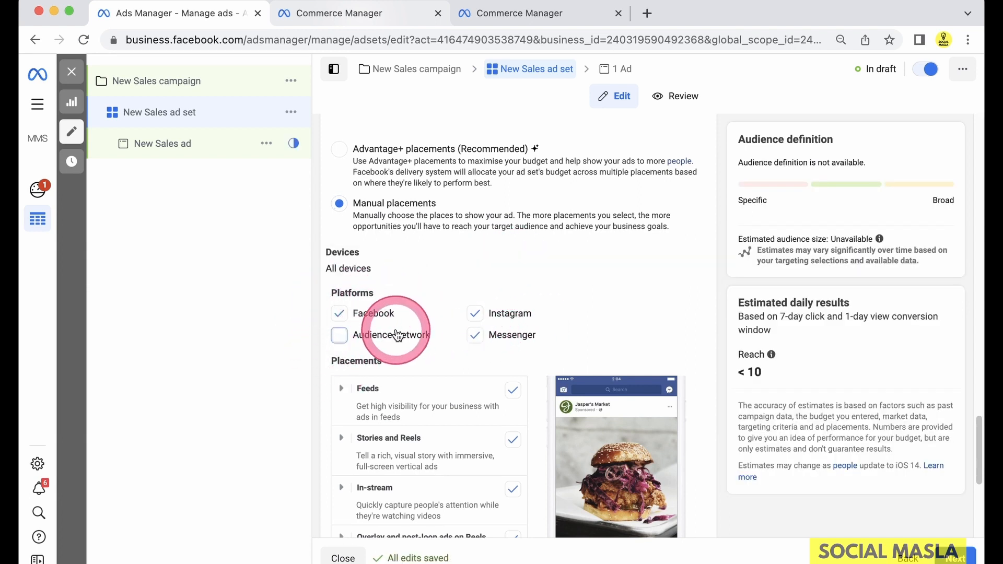
Limit the manual placements' devices to Mobile by deselecting Desktop
{"action": "scroll", "coordinate": [449, 345], "scroll_direction": "down", "scroll_amount": 2}
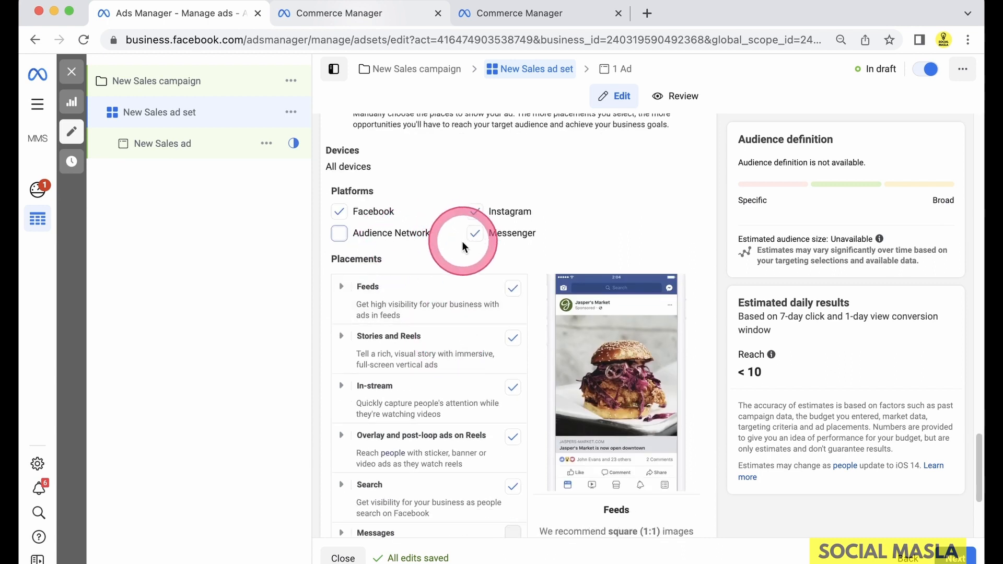
{"action": "scroll", "coordinate": [465, 246], "scroll_direction": "down", "scroll_amount": 4}
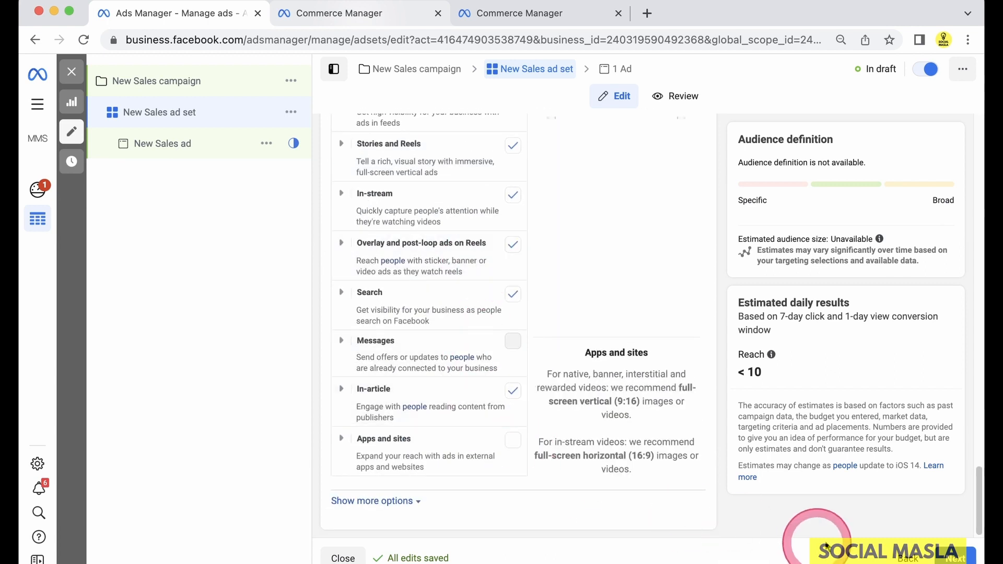
{"action": "scroll", "coordinate": [640, 414], "scroll_direction": "up", "scroll_amount": 10}
{"action": "scroll", "coordinate": [638, 416], "scroll_direction": "down", "scroll_amount": 6}
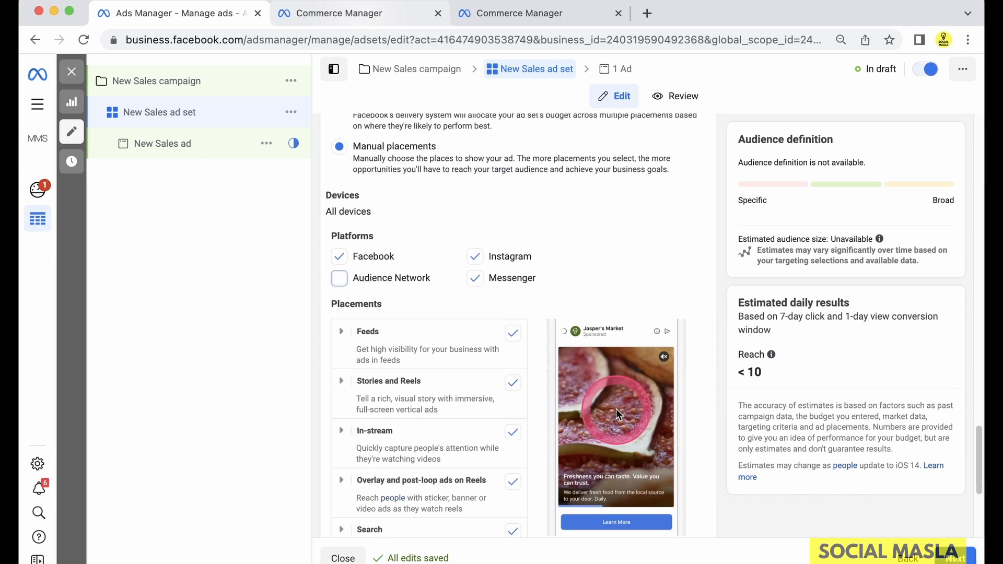
{"action": "scroll", "coordinate": [616, 417], "scroll_direction": "up", "scroll_amount": 5}
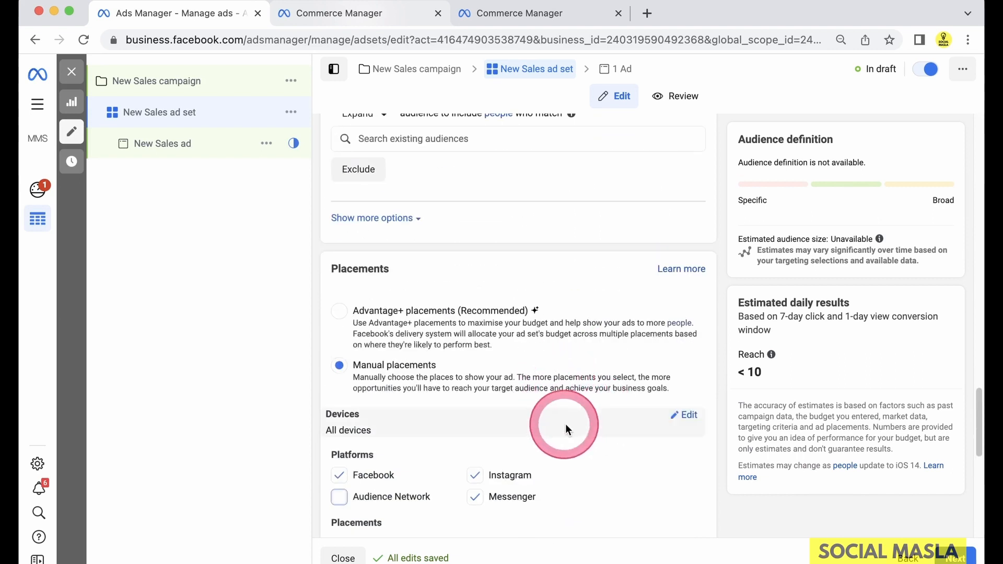
{"action": "scroll", "coordinate": [566, 424], "scroll_direction": "down", "scroll_amount": 1}
{"action": "left_click", "coordinate": [681, 390]}
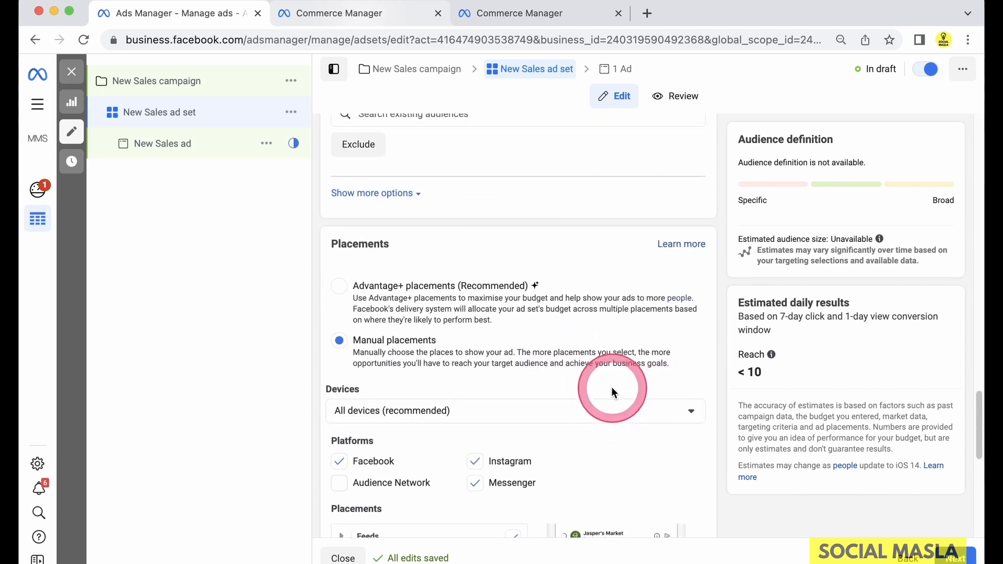
{"action": "scroll", "coordinate": [554, 387], "scroll_direction": "down", "scroll_amount": 1}
{"action": "left_click", "coordinate": [490, 384]}
{"action": "scroll", "coordinate": [489, 381], "scroll_direction": "down", "scroll_amount": 1}
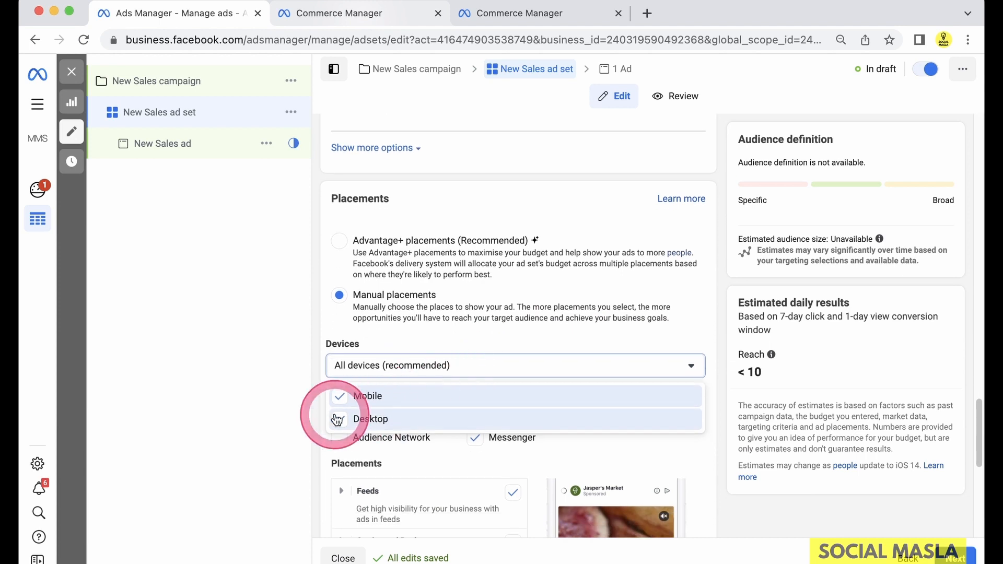
{"action": "left_click", "coordinate": [337, 420]}
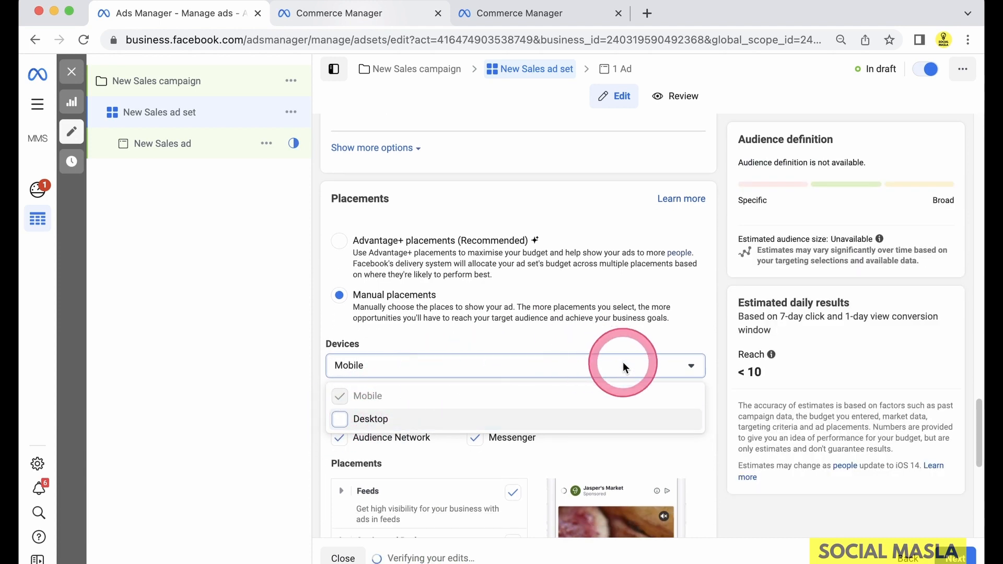
{"action": "left_click", "coordinate": [623, 366]}
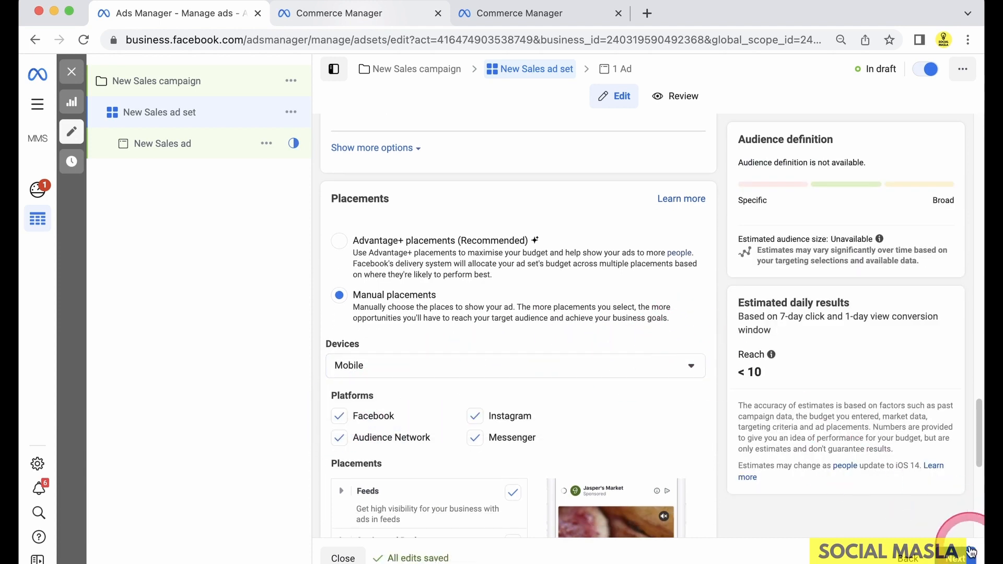
Proceed to the ad's settings, check the available Facebook Pages, and choose demopageformyfbadscourse as the Instagram account
{"action": "left_click", "coordinate": [971, 552]}
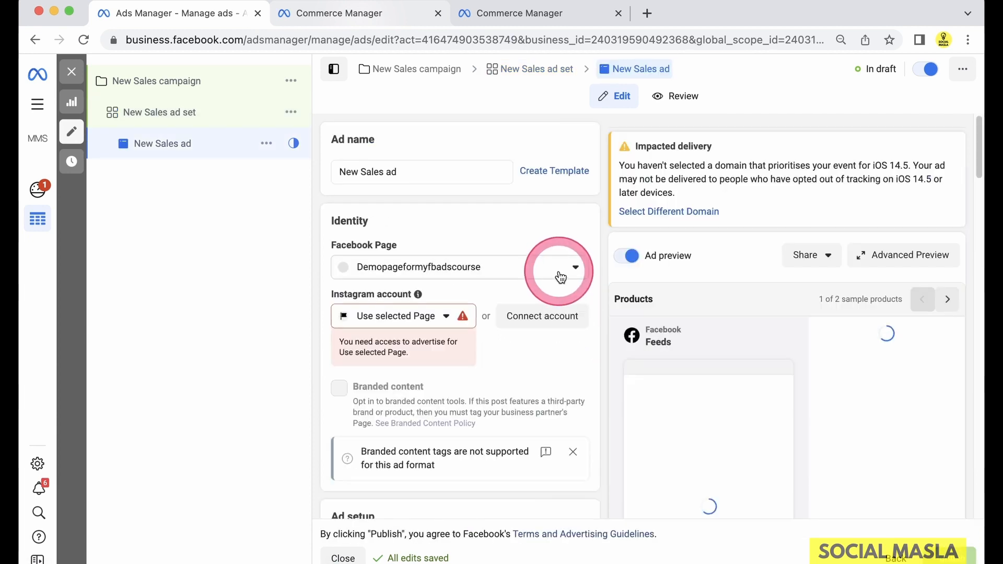
{"action": "left_click", "coordinate": [399, 268]}
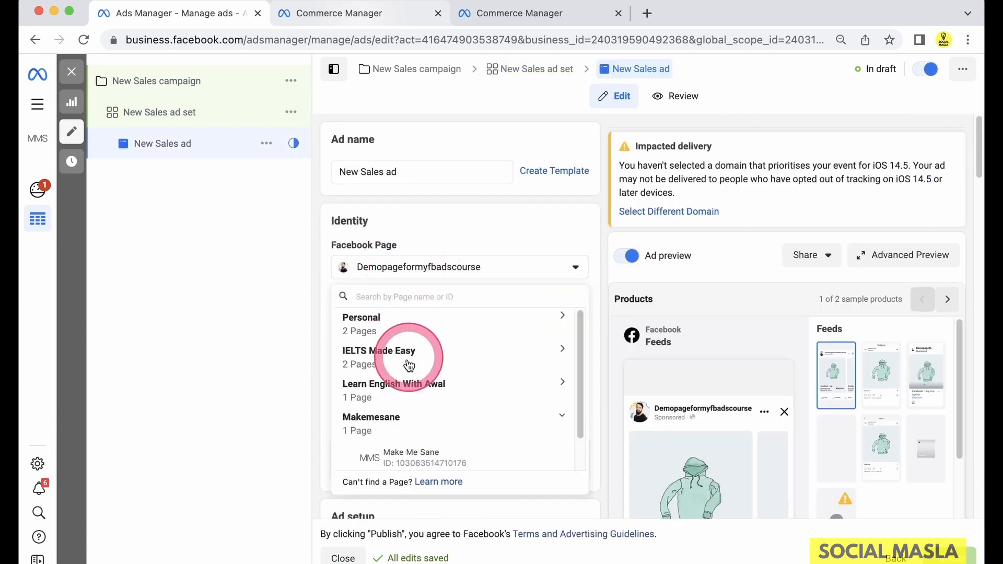
{"action": "left_click", "coordinate": [257, 336]}
{"action": "left_click", "coordinate": [395, 324]}
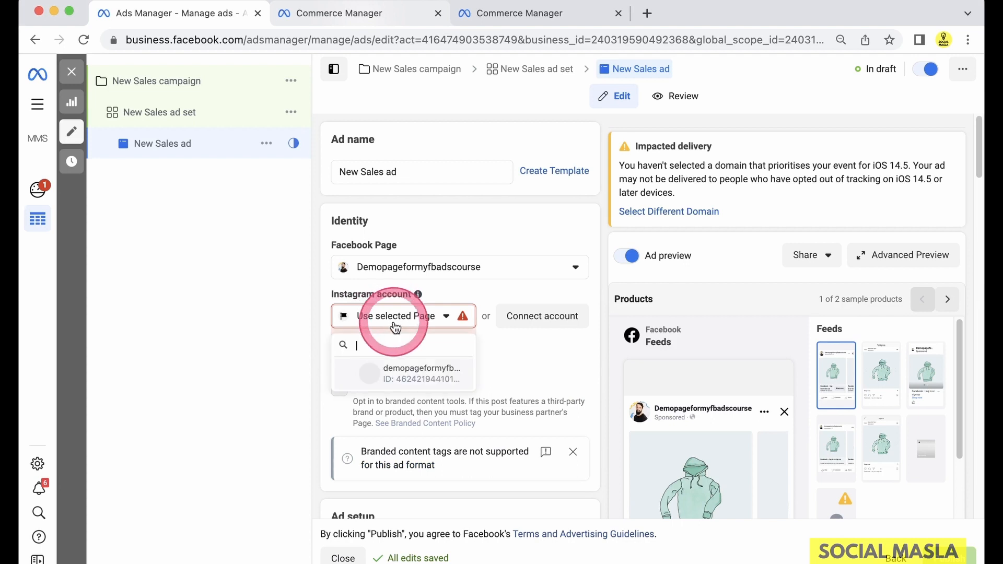
{"action": "left_click", "coordinate": [397, 372]}
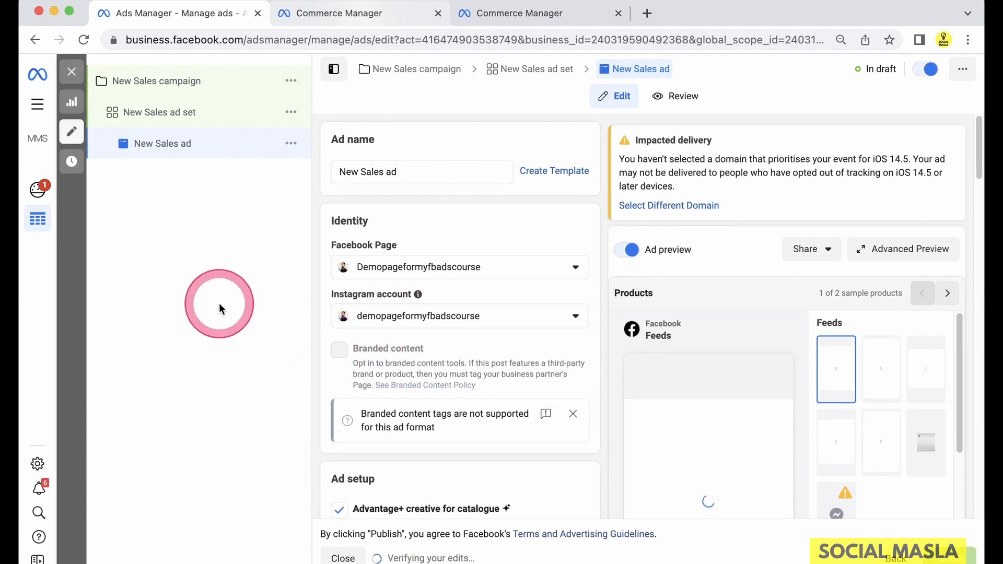
Enable Website events tracking for the ad and select makemesane.com as the tracking domain
{"action": "scroll", "coordinate": [329, 319], "scroll_direction": "down", "scroll_amount": 5}
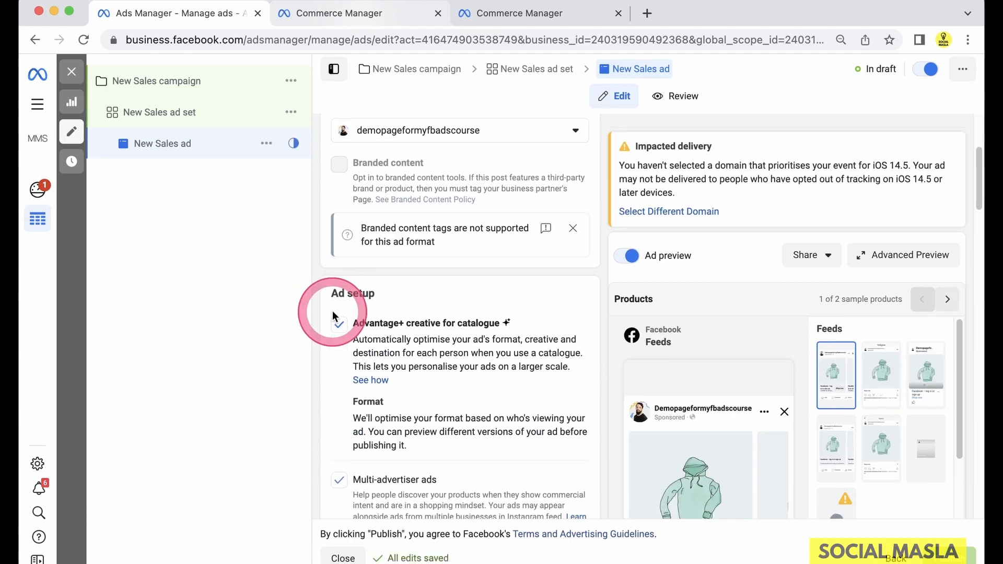
{"action": "scroll", "coordinate": [334, 314], "scroll_direction": "down", "scroll_amount": 6}
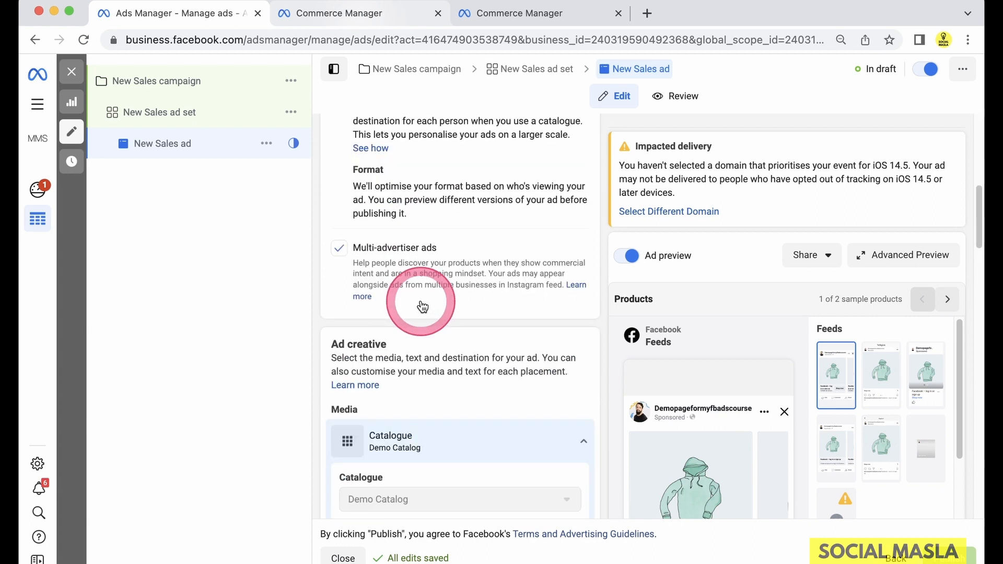
{"action": "scroll", "coordinate": [423, 306], "scroll_direction": "down", "scroll_amount": 5}
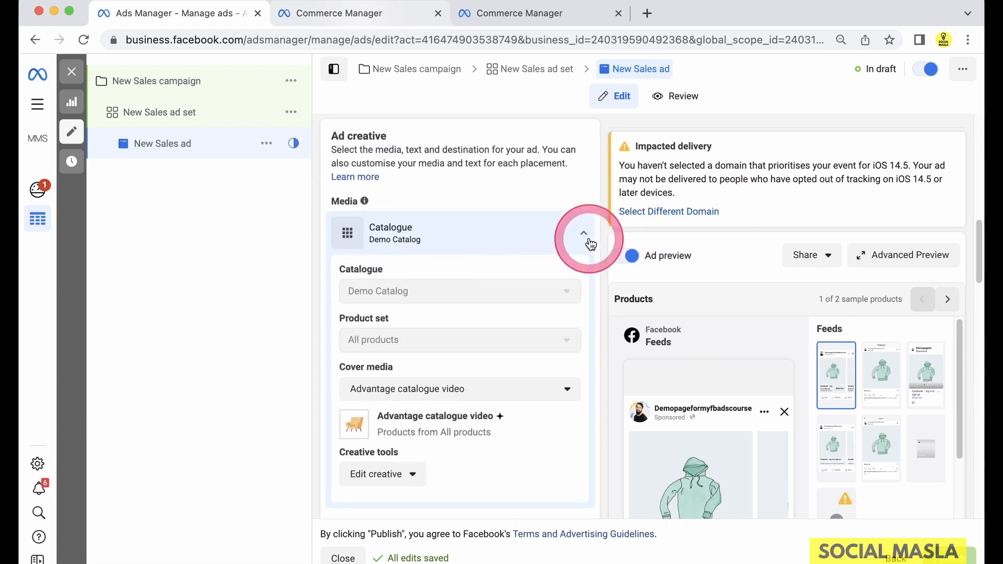
{"action": "left_click", "coordinate": [705, 213]}
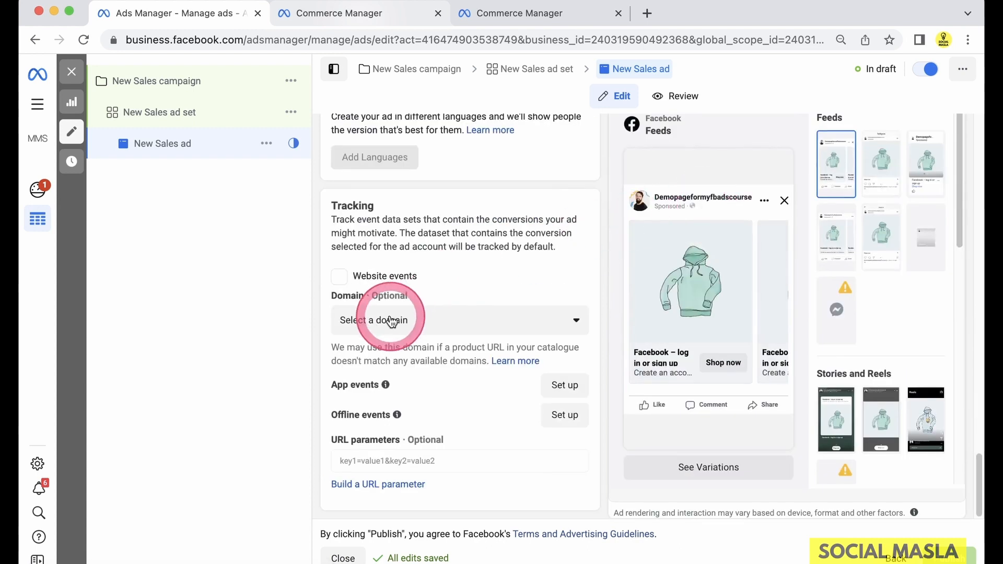
{"action": "left_click", "coordinate": [339, 282]}
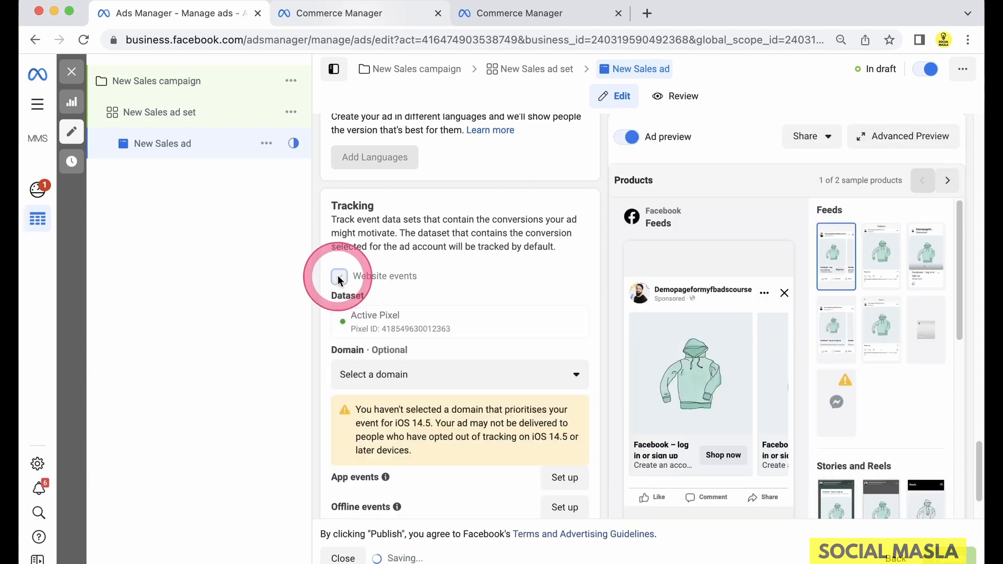
{"action": "left_click", "coordinate": [400, 376]}
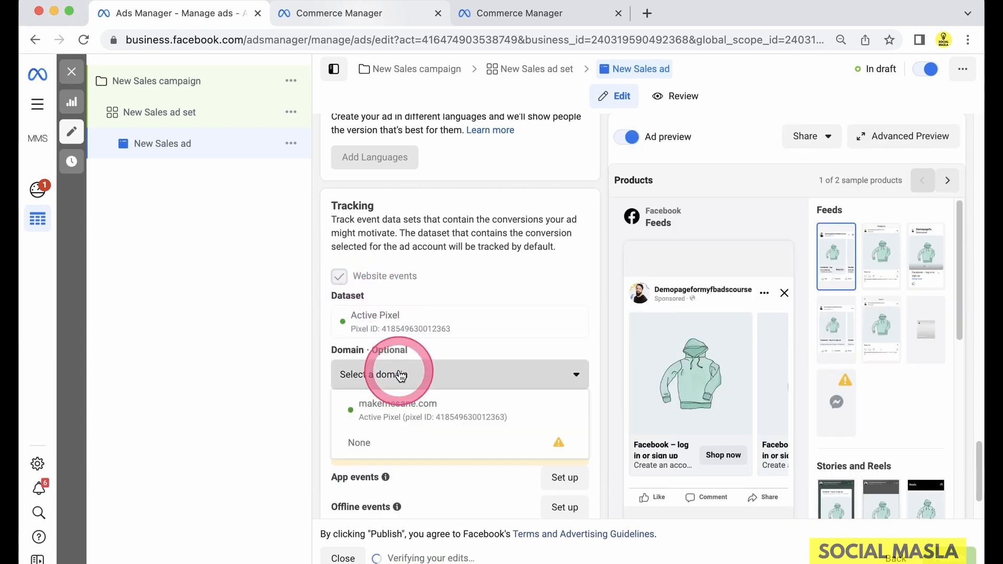
{"action": "left_click", "coordinate": [399, 412]}
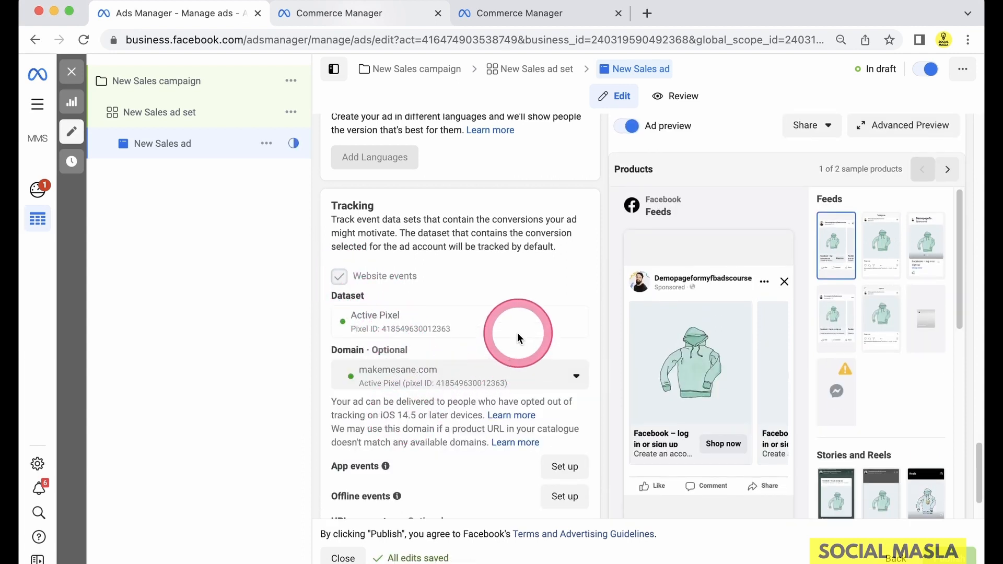
Review the ad's tracking, destination links, Advantage+ creative, multi-advertiser and catalogue media settings
{"action": "scroll", "coordinate": [517, 333], "scroll_direction": "down", "scroll_amount": 2}
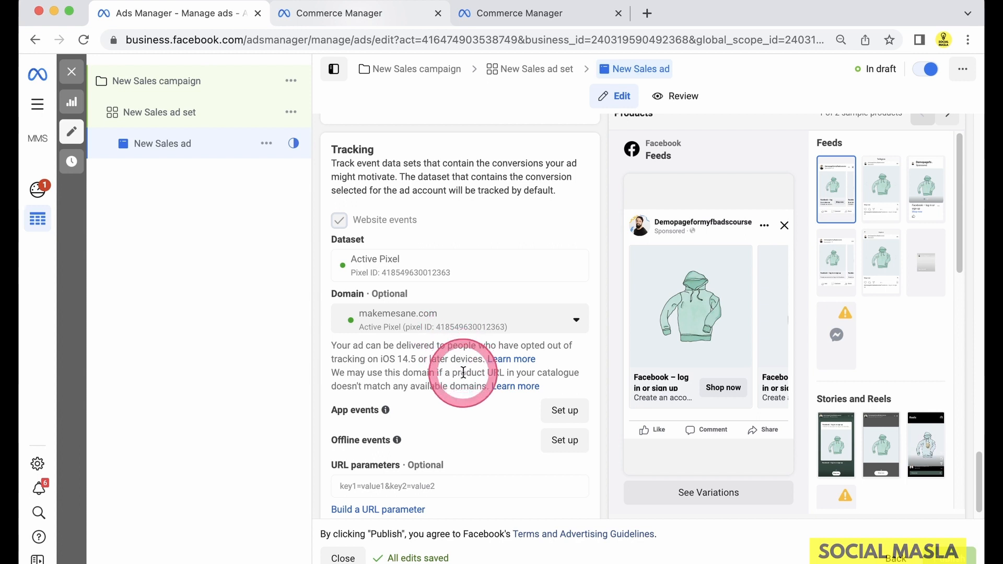
{"action": "scroll", "coordinate": [458, 409], "scroll_direction": "up", "scroll_amount": 10}
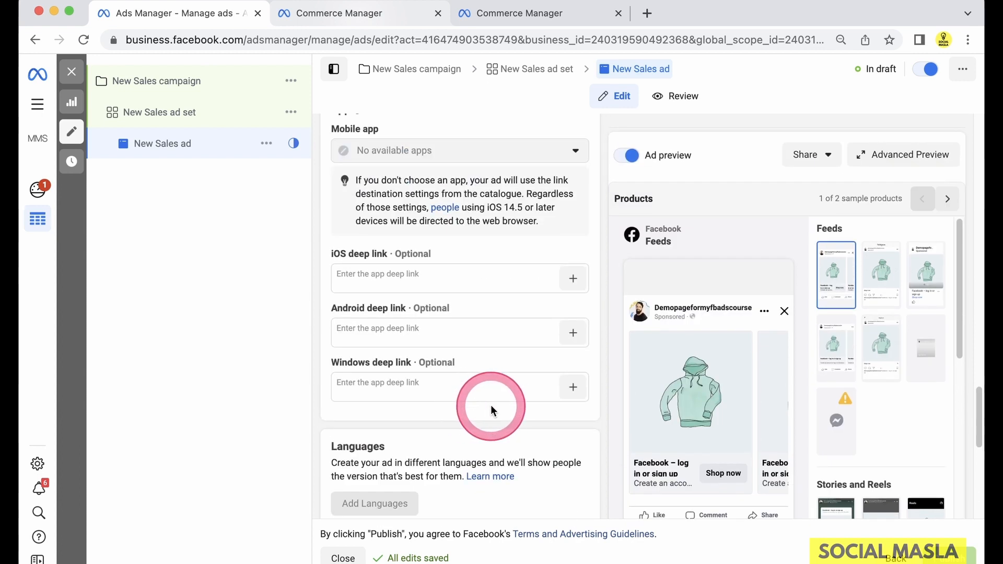
{"action": "scroll", "coordinate": [497, 406], "scroll_direction": "up", "scroll_amount": 7}
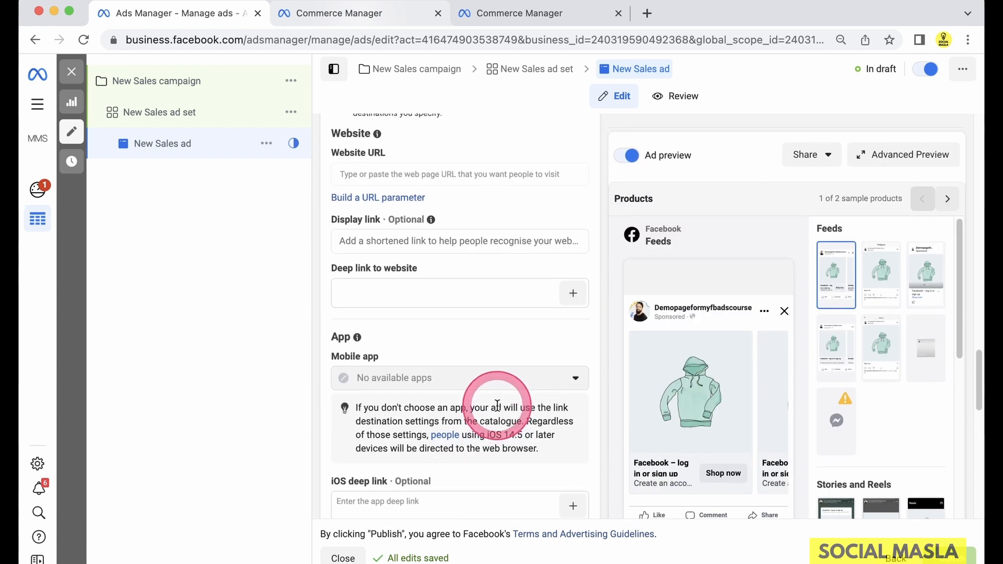
{"action": "scroll", "coordinate": [497, 405], "scroll_direction": "up", "scroll_amount": 10}
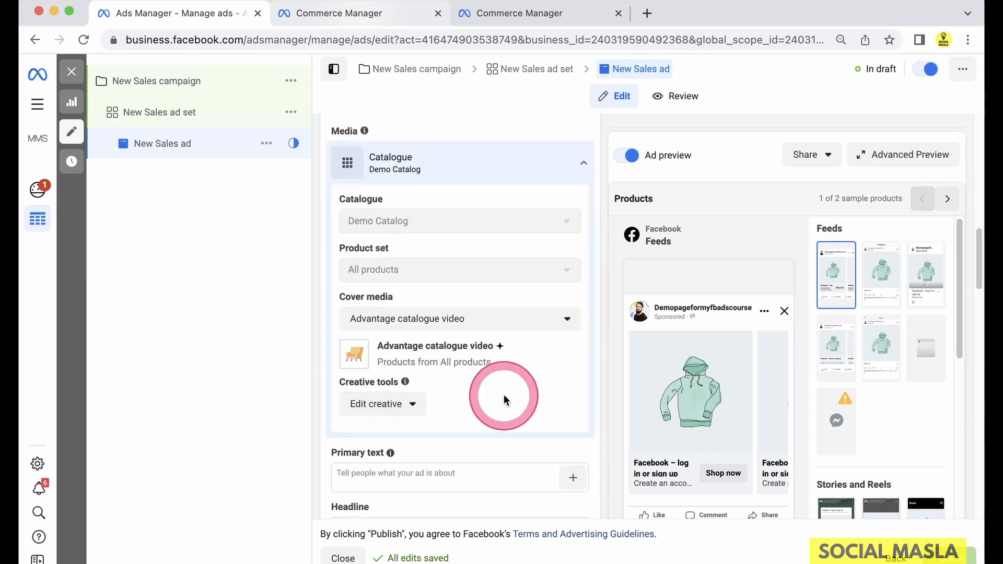
{"action": "scroll", "coordinate": [533, 386], "scroll_direction": "up", "scroll_amount": 5}
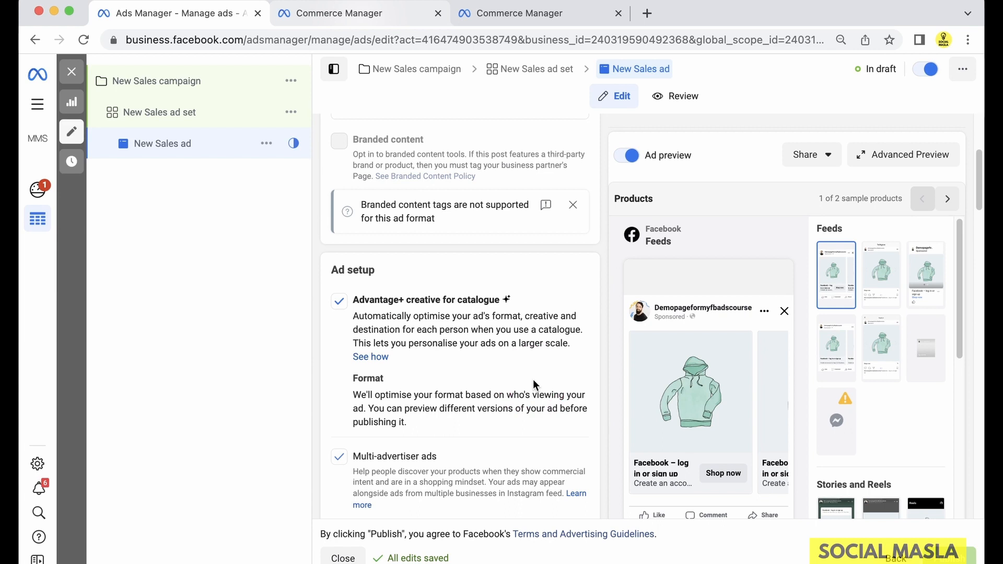
{"action": "scroll", "coordinate": [548, 347], "scroll_direction": "down", "scroll_amount": 1}
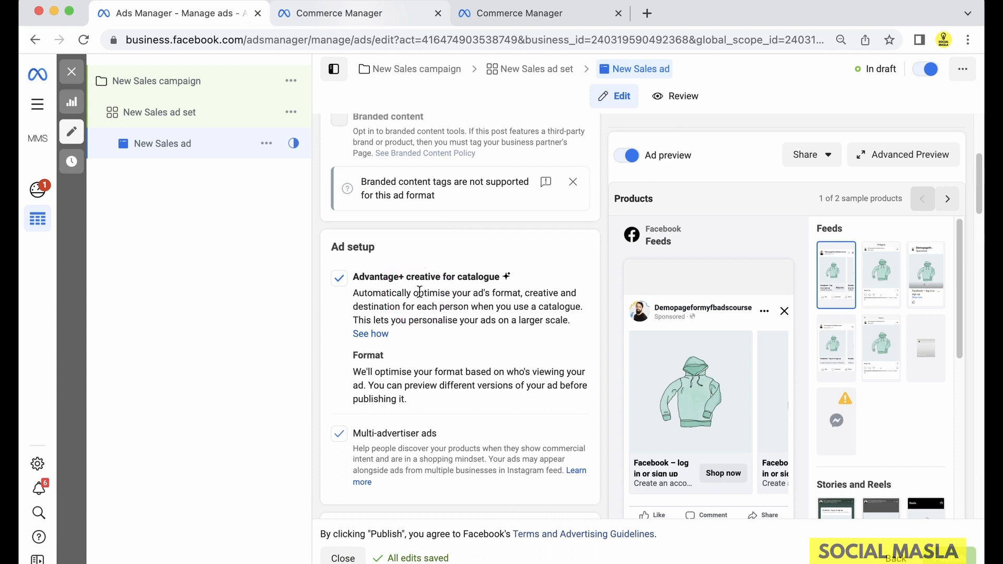
{"action": "scroll", "coordinate": [460, 291], "scroll_direction": "down", "scroll_amount": 5}
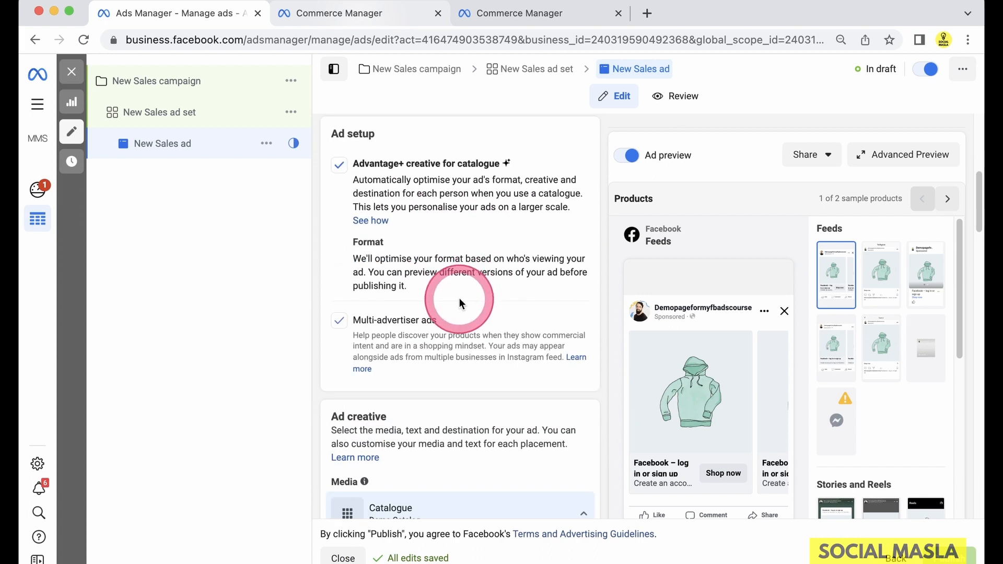
{"action": "scroll", "coordinate": [494, 291], "scroll_direction": "down", "scroll_amount": 5}
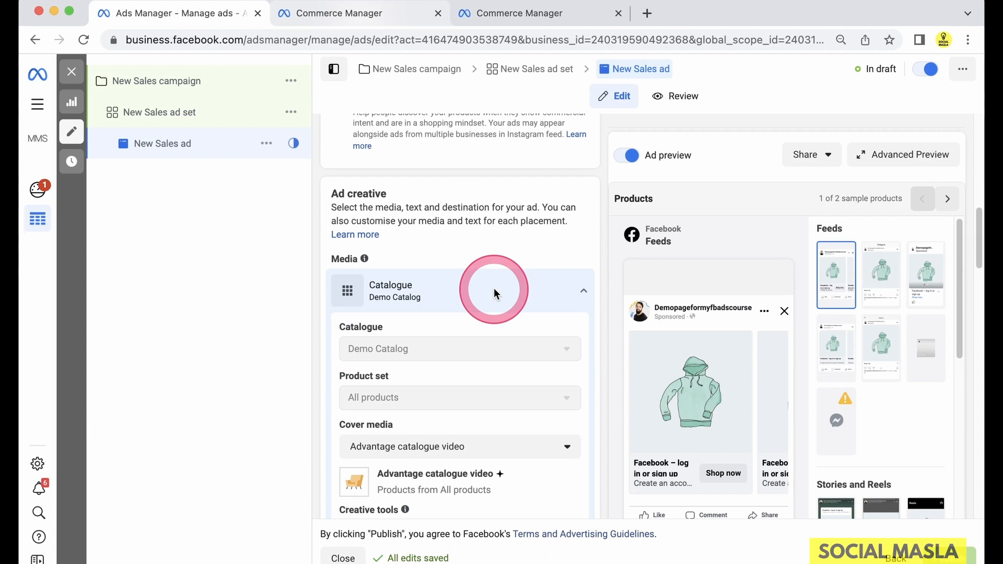
{"action": "scroll", "coordinate": [494, 291], "scroll_direction": "down", "scroll_amount": 3}
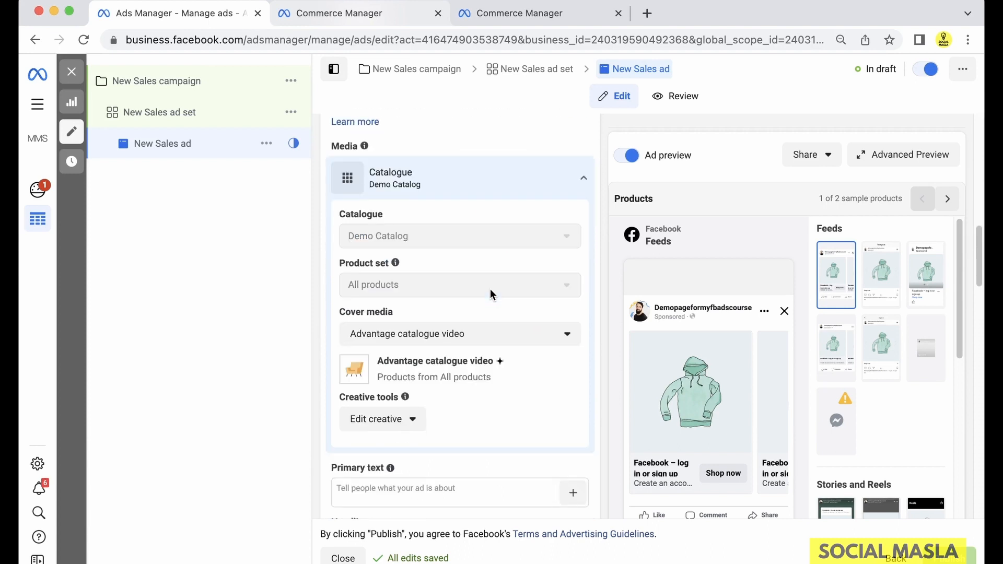
Check the catalogue's product set and the available cover media options, keeping Advantage catalogue video
{"action": "left_click", "coordinate": [490, 289]}
{"action": "scroll", "coordinate": [490, 290], "scroll_direction": "down", "scroll_amount": 1}
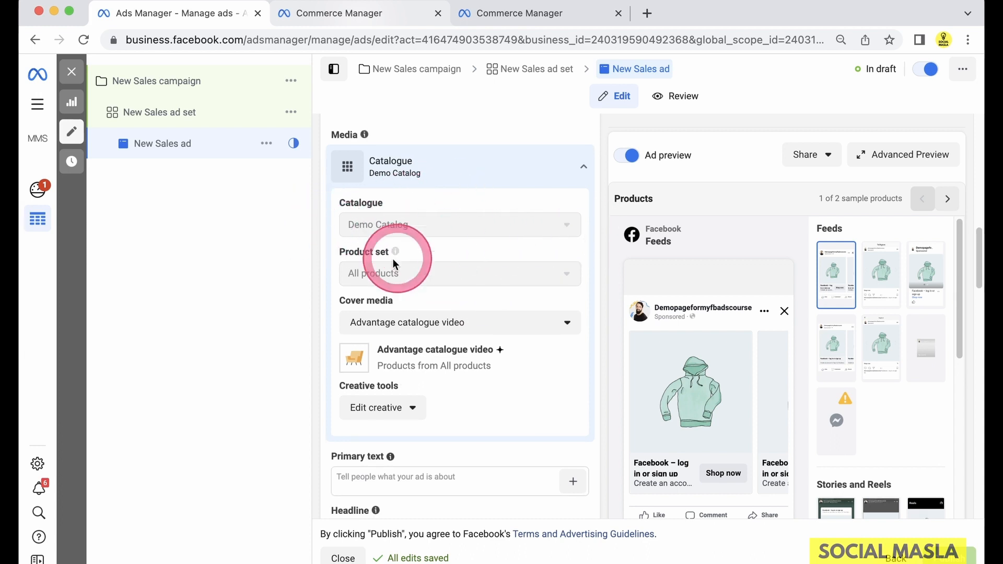
{"action": "scroll", "coordinate": [473, 301], "scroll_direction": "down", "scroll_amount": 1}
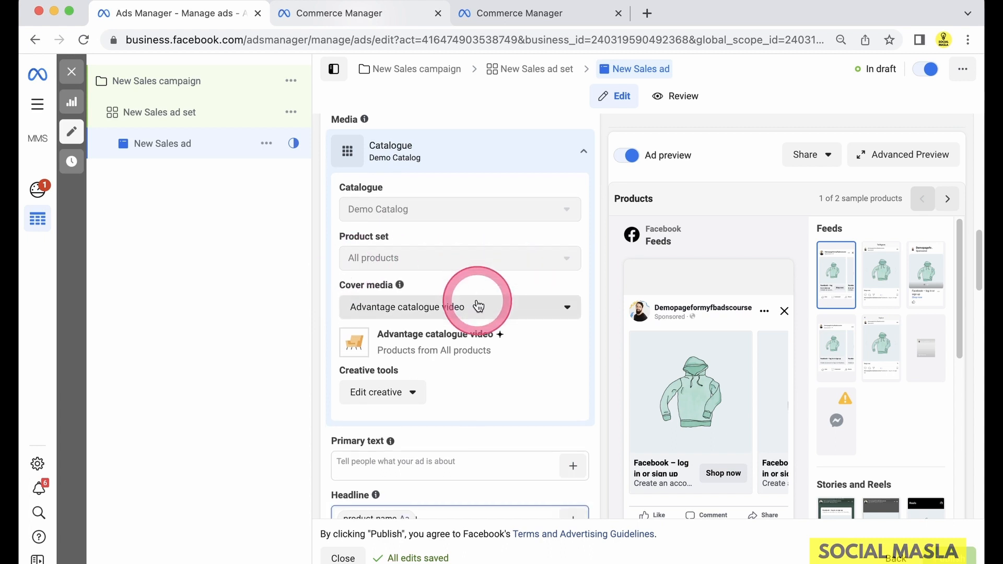
{"action": "left_click", "coordinate": [447, 310]}
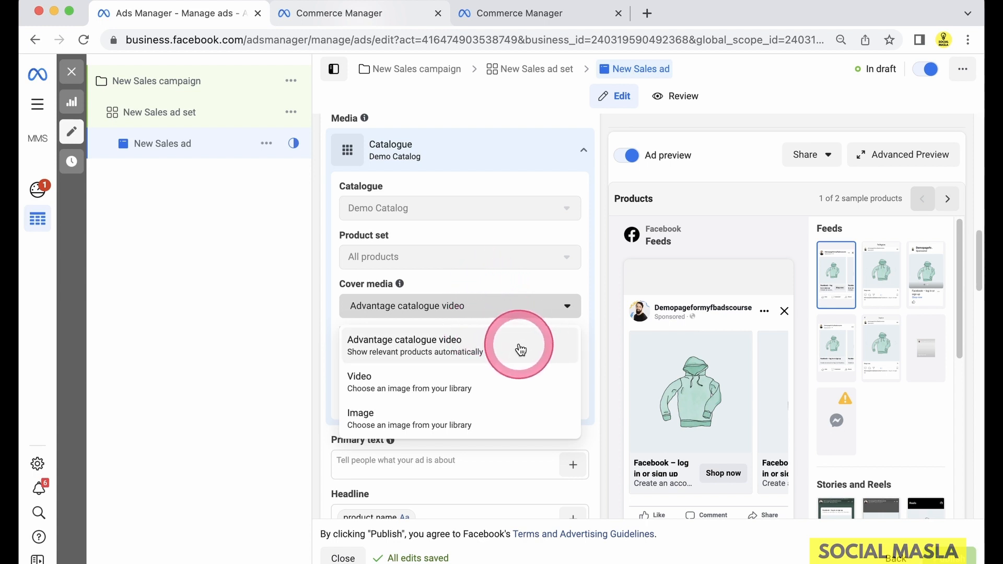
{"action": "left_click", "coordinate": [281, 362]}
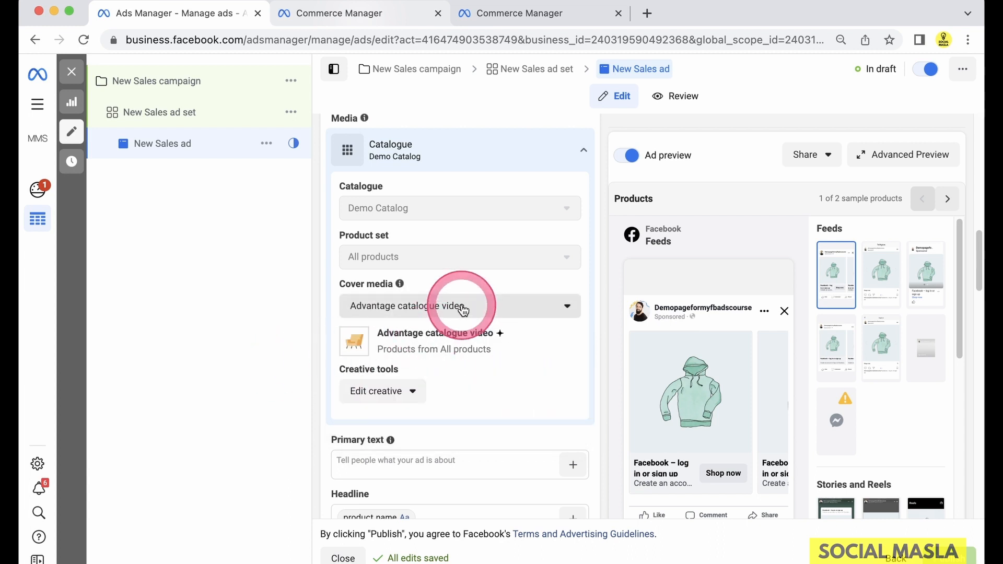
Open image cropping for the catalogue creative and compare Zoom in to fill, Zoom out to fit and Trim and fit
{"action": "scroll", "coordinate": [434, 345], "scroll_direction": "down", "scroll_amount": 2}
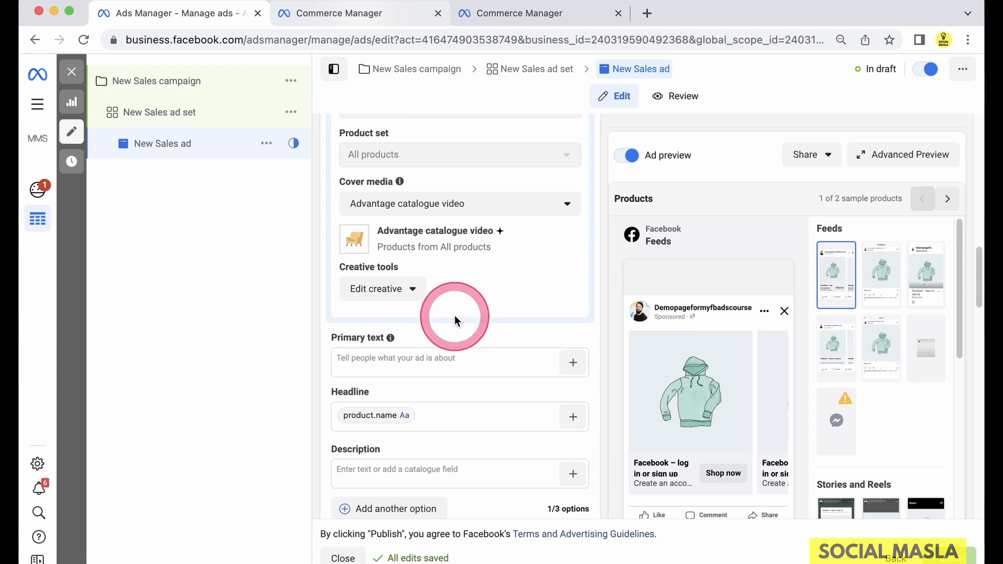
{"action": "left_click", "coordinate": [408, 290]}
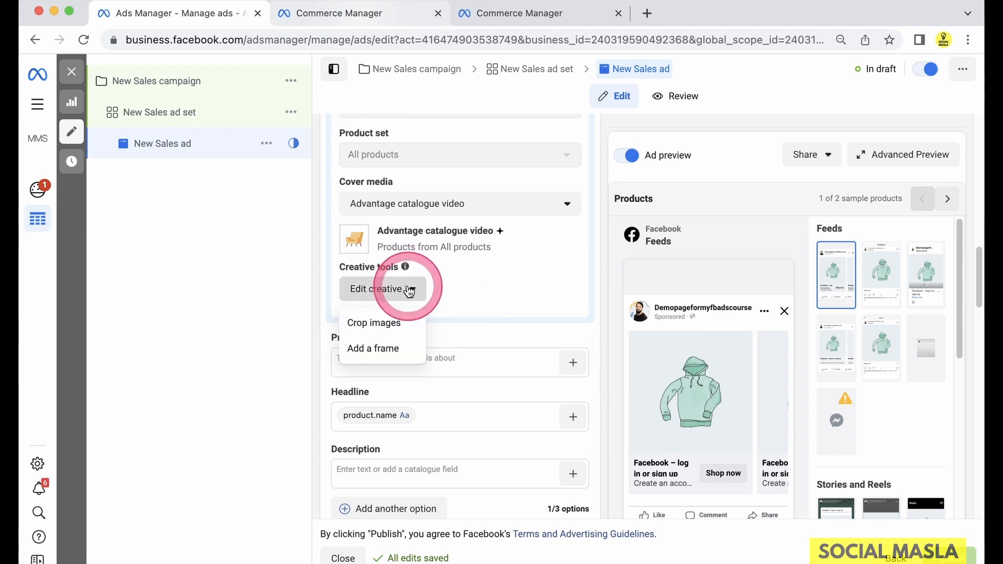
{"action": "left_click", "coordinate": [395, 321]}
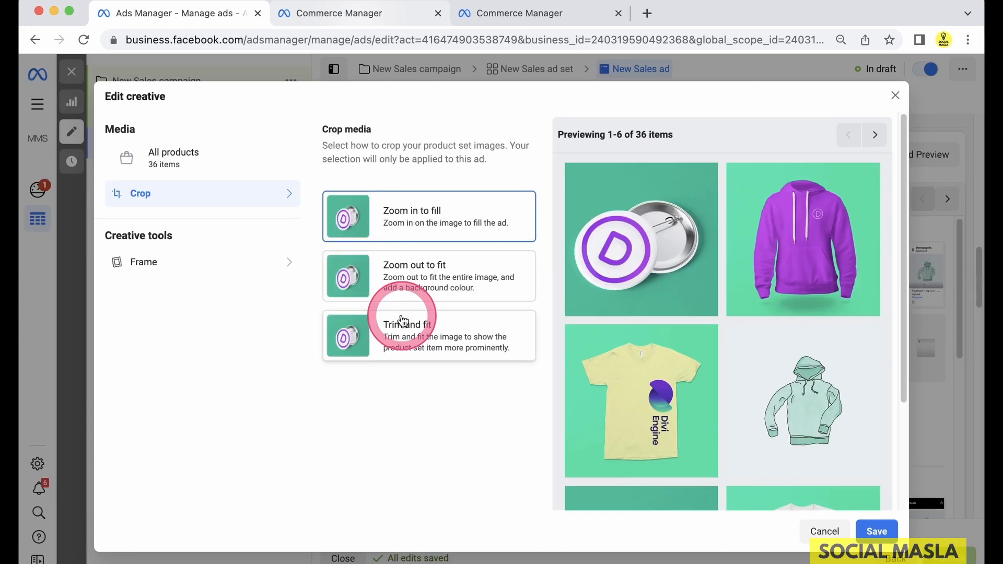
{"action": "left_click", "coordinate": [484, 285]}
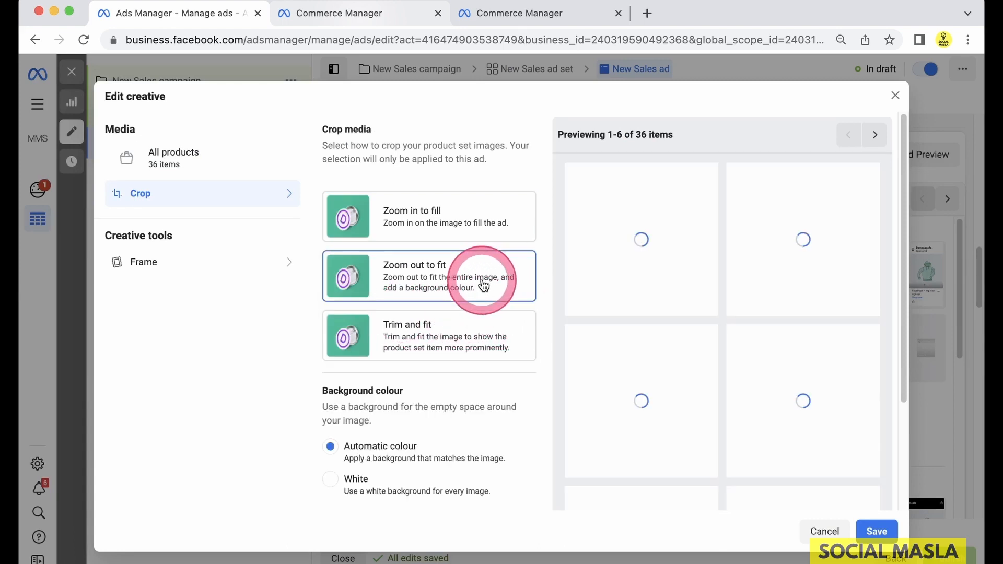
{"action": "left_click", "coordinate": [455, 219]}
{"action": "left_click", "coordinate": [463, 333]}
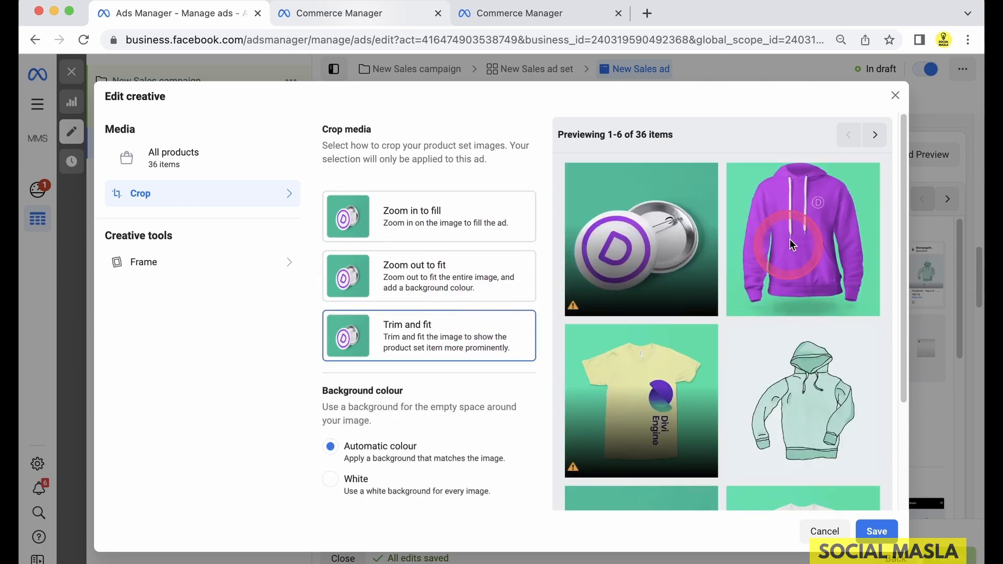
{"action": "left_click", "coordinate": [452, 208]}
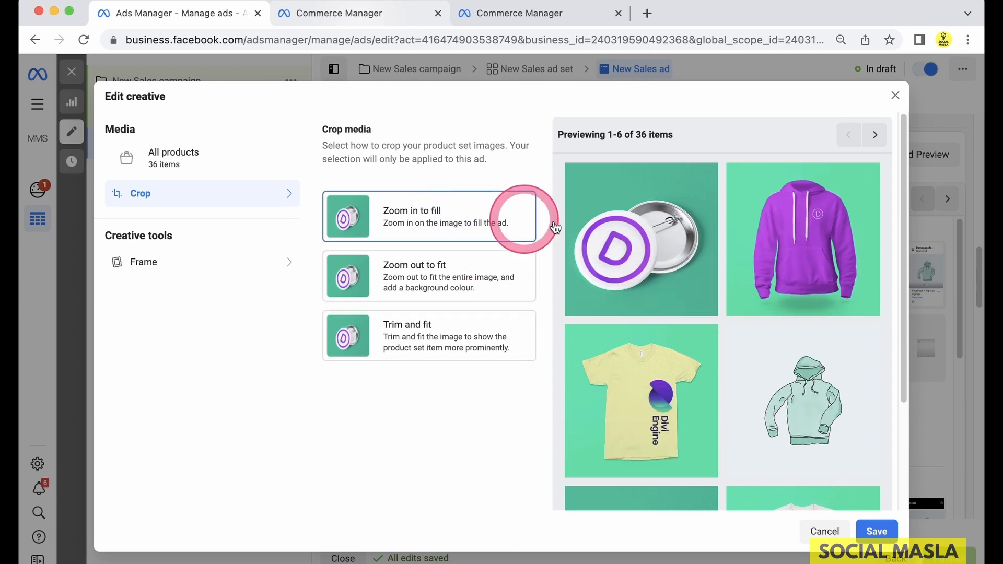
{"action": "left_click", "coordinate": [447, 345]}
{"action": "left_click", "coordinate": [447, 224]}
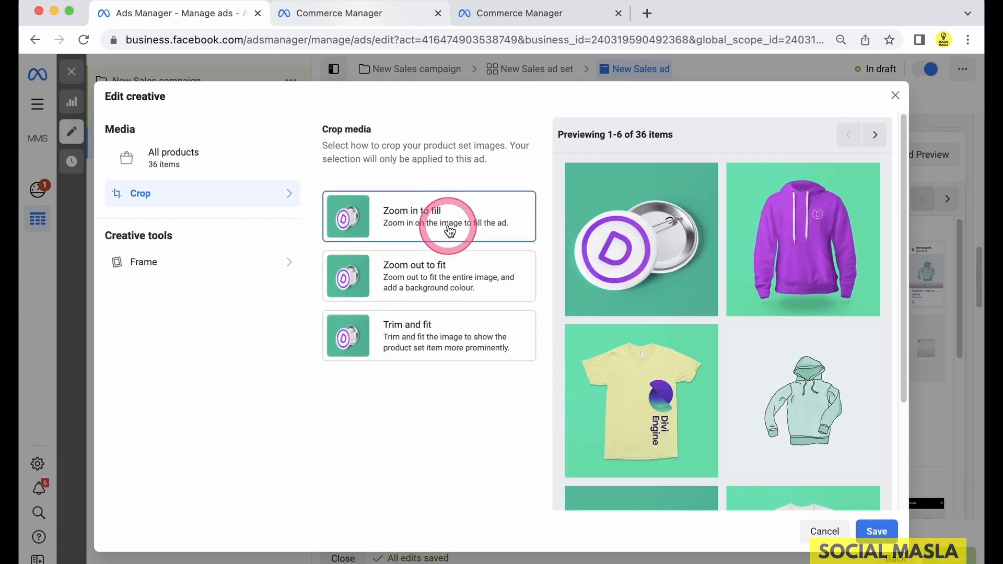
{"action": "left_click", "coordinate": [439, 318]}
{"action": "left_click", "coordinate": [433, 230]}
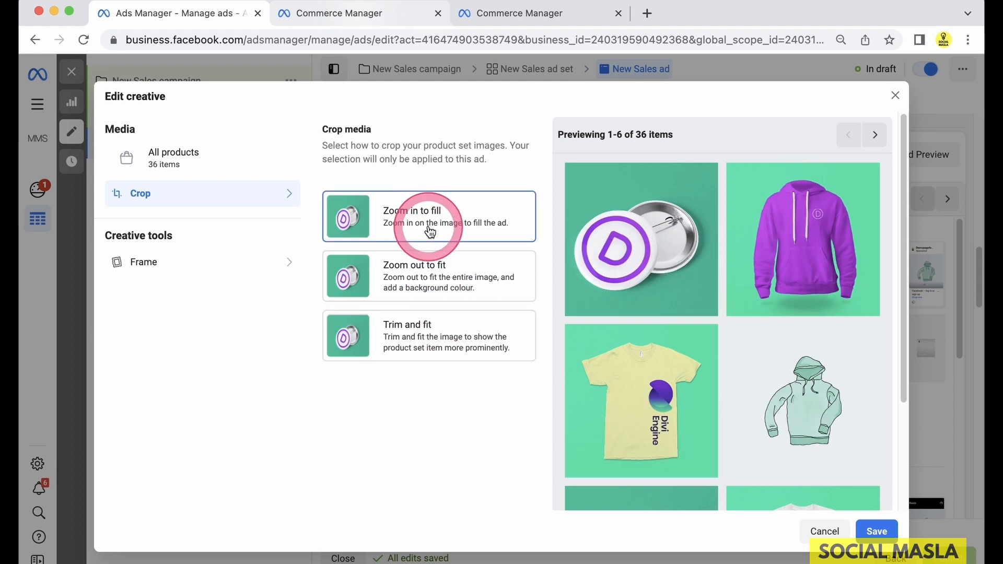
Crop the product set images with Trim and fit and a White background colour
{"action": "left_click", "coordinate": [415, 317]}
{"action": "left_click", "coordinate": [330, 479]}
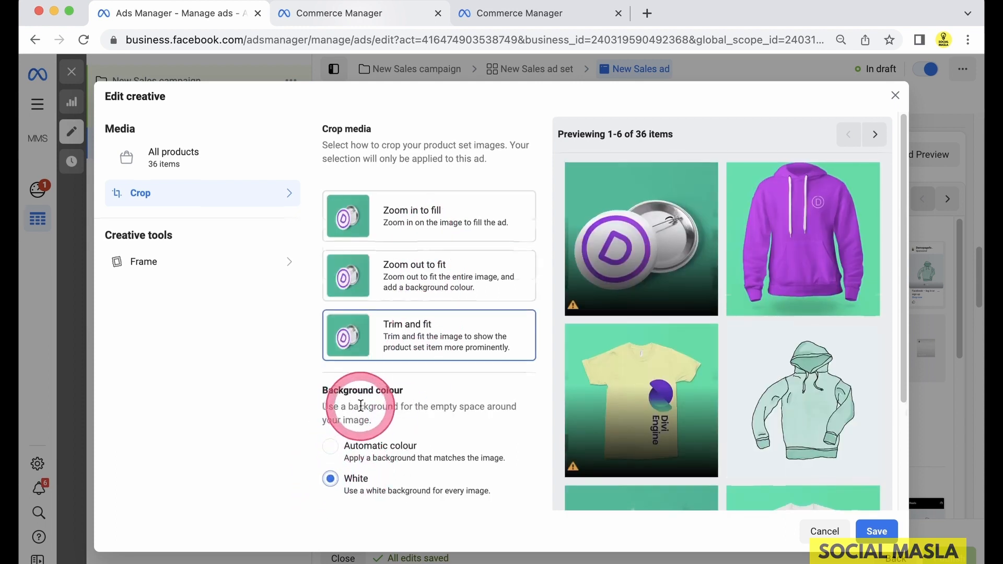
{"action": "scroll", "coordinate": [359, 404], "scroll_direction": "down", "scroll_amount": 3}
{"action": "scroll", "coordinate": [364, 401], "scroll_direction": "up", "scroll_amount": 3}
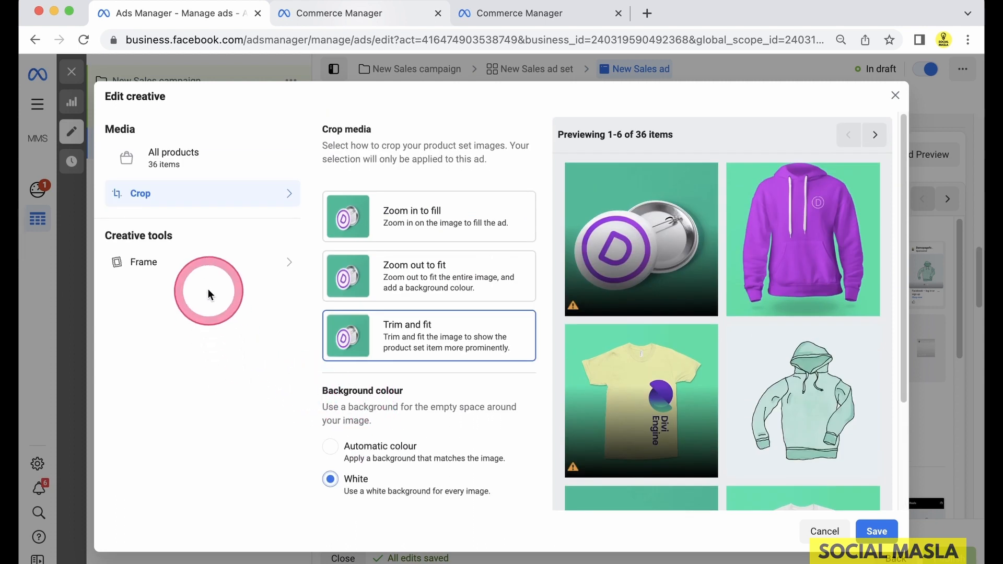
Choose to add a frame image to the catalogue items and upload Square-Frame-PNG-Transparent.png from the Downloads folder
{"action": "left_click", "coordinate": [207, 272]}
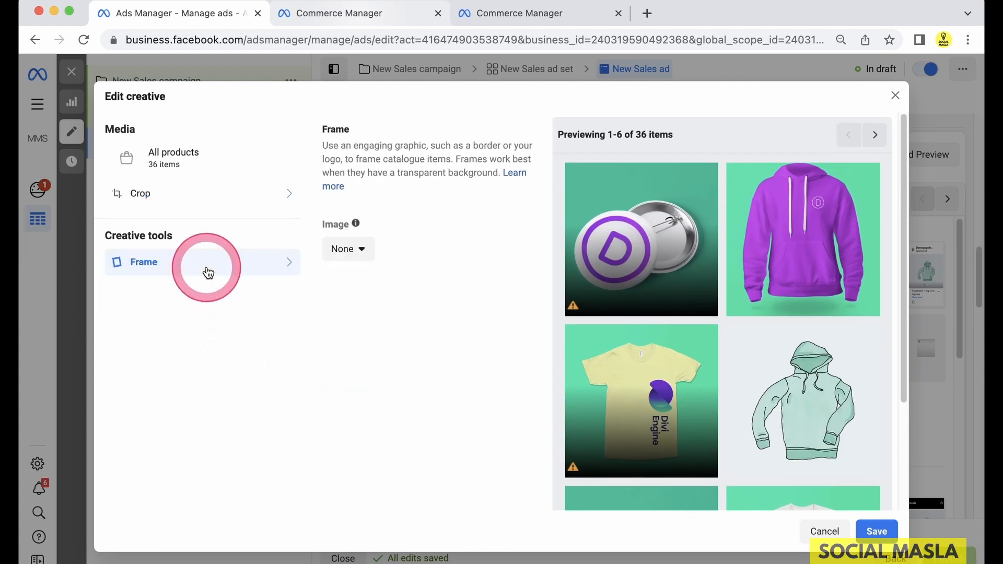
{"action": "left_click", "coordinate": [357, 248]}
{"action": "left_click", "coordinate": [361, 292]}
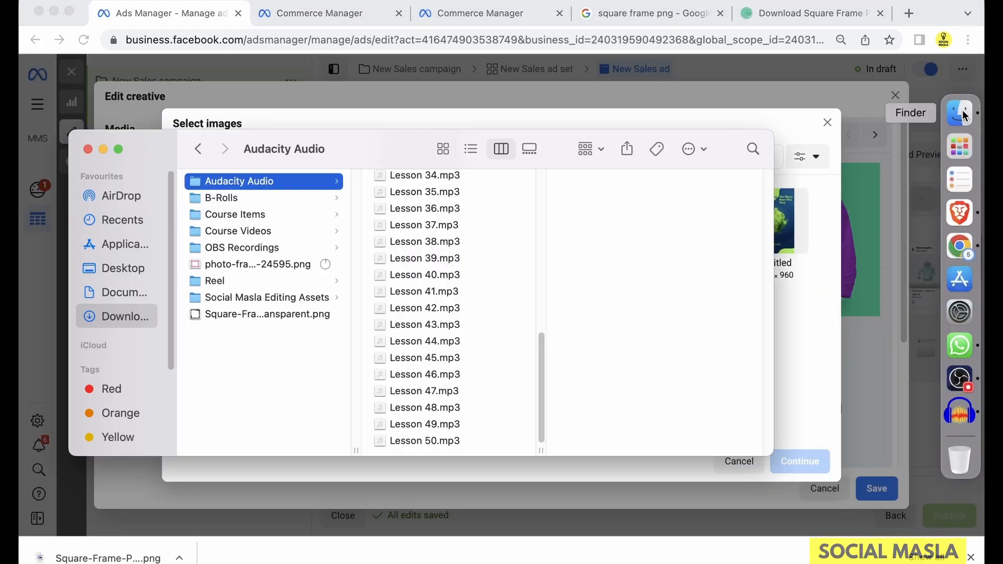
{"action": "left_click", "coordinate": [249, 318]}
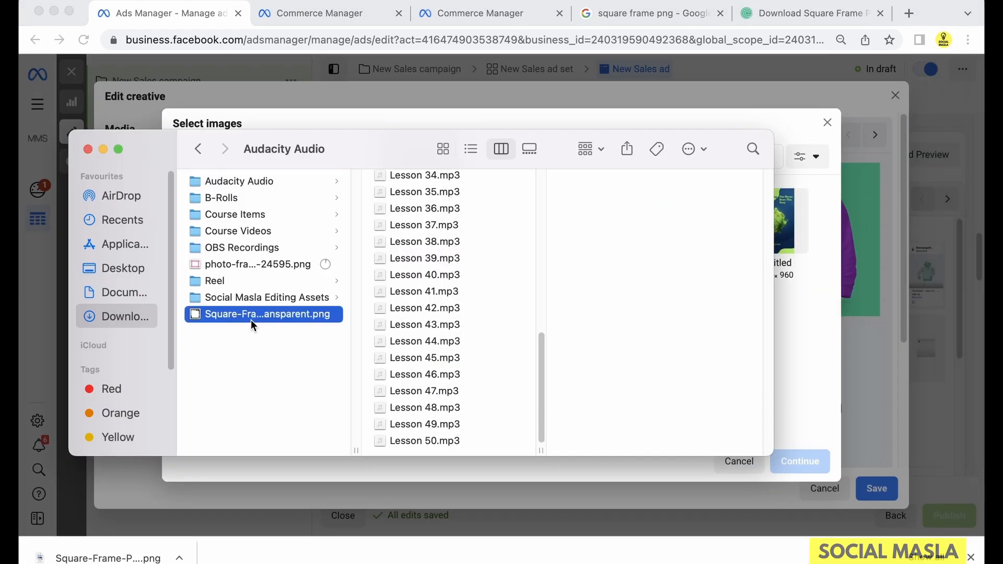
{"action": "key", "text": "shift+Up"}
{"action": "left_click", "coordinate": [292, 314]}
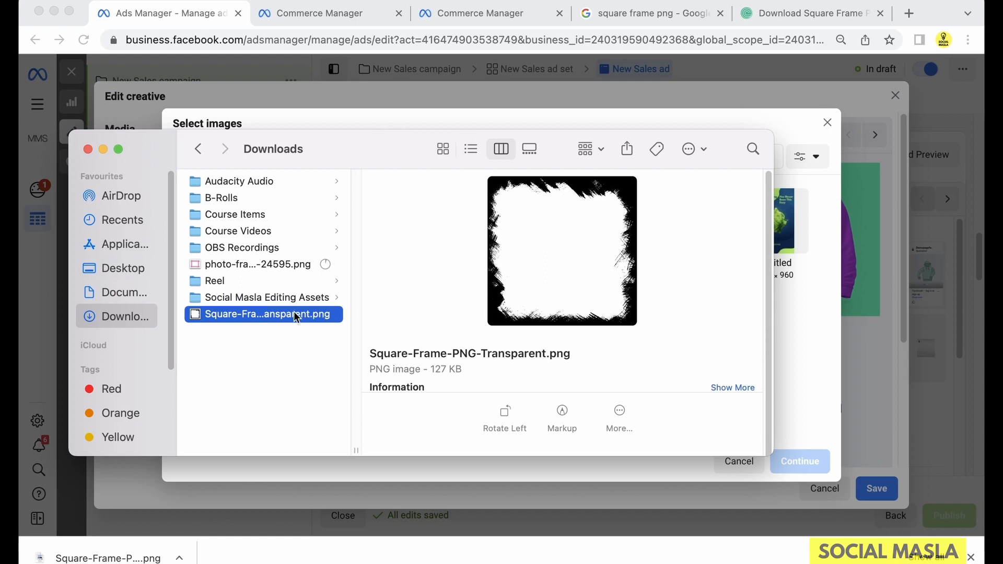
{"action": "left_click_drag", "start_coordinate": [296, 315], "coordinate": [799, 331]}
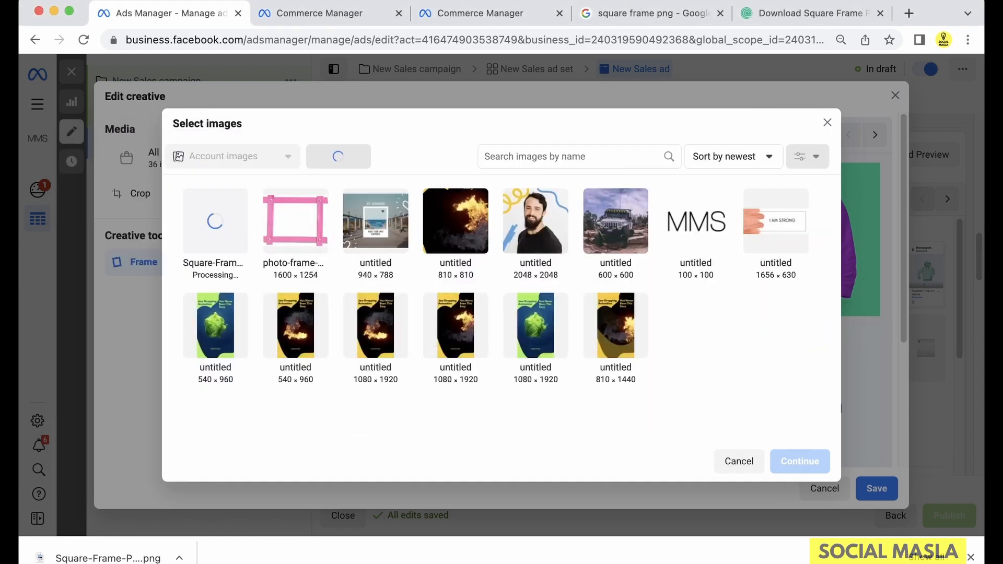
Apply the uploaded Square-Frame-PNG-Transparent frame to the catalogue items with 50% opacity and 60% size
{"action": "left_click", "coordinate": [972, 557]}
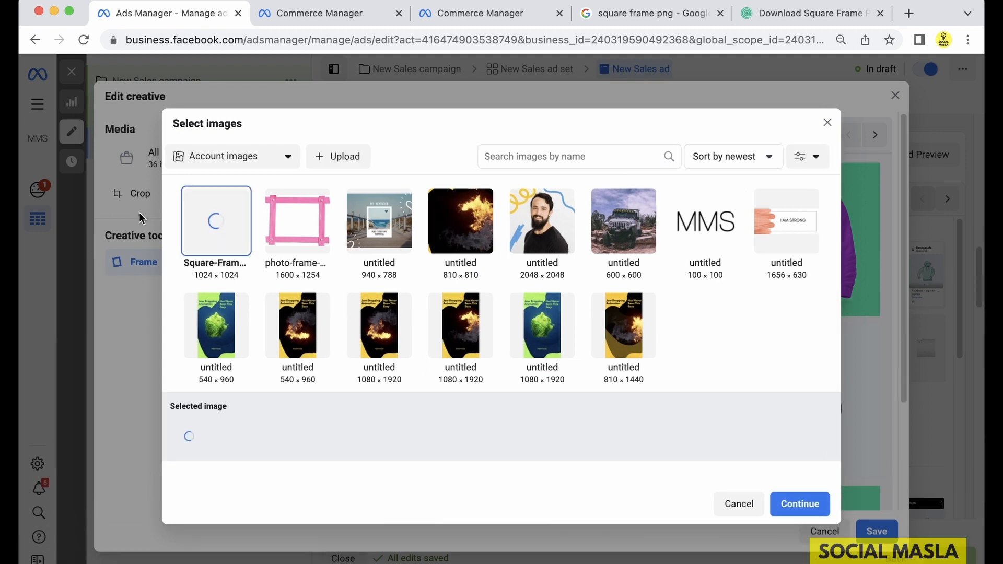
{"action": "left_click", "coordinate": [786, 505]}
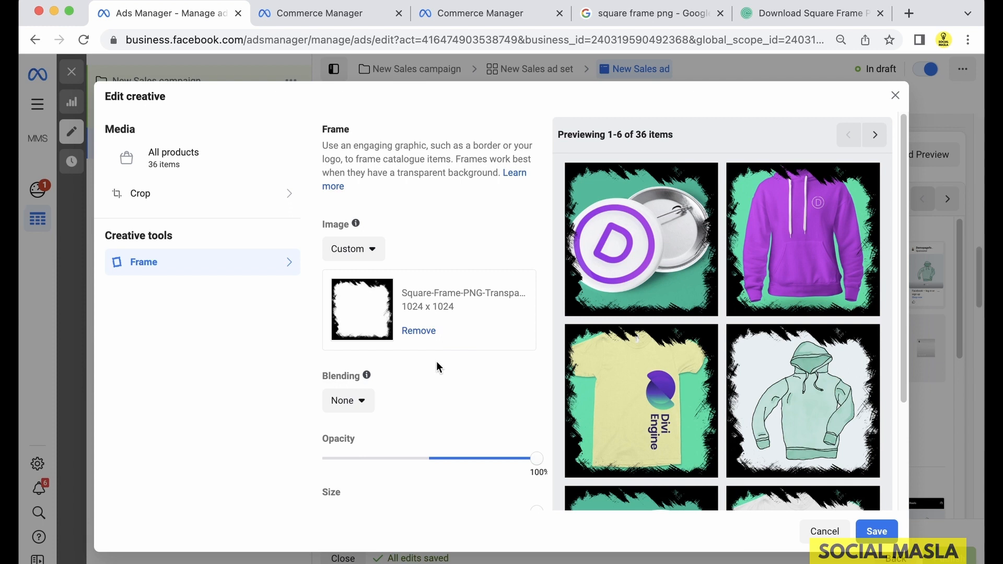
{"action": "scroll", "coordinate": [439, 368], "scroll_direction": "down", "scroll_amount": 5}
{"action": "scroll", "coordinate": [397, 452], "scroll_direction": "up", "scroll_amount": 5}
{"action": "scroll", "coordinate": [396, 450], "scroll_direction": "down", "scroll_amount": 2}
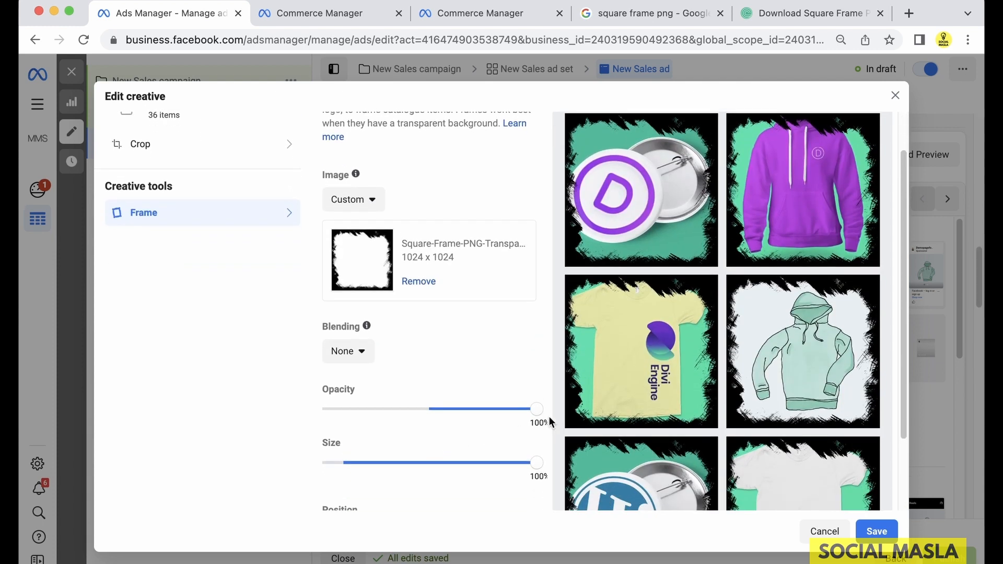
{"action": "left_click_drag", "start_coordinate": [537, 411], "coordinate": [398, 418]}
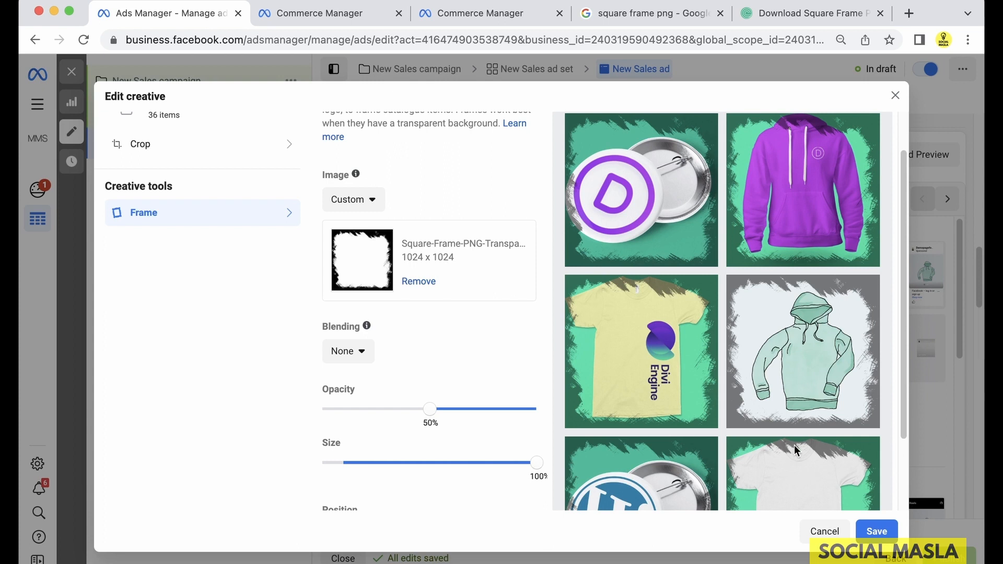
{"action": "left_click_drag", "start_coordinate": [537, 463], "coordinate": [321, 465]}
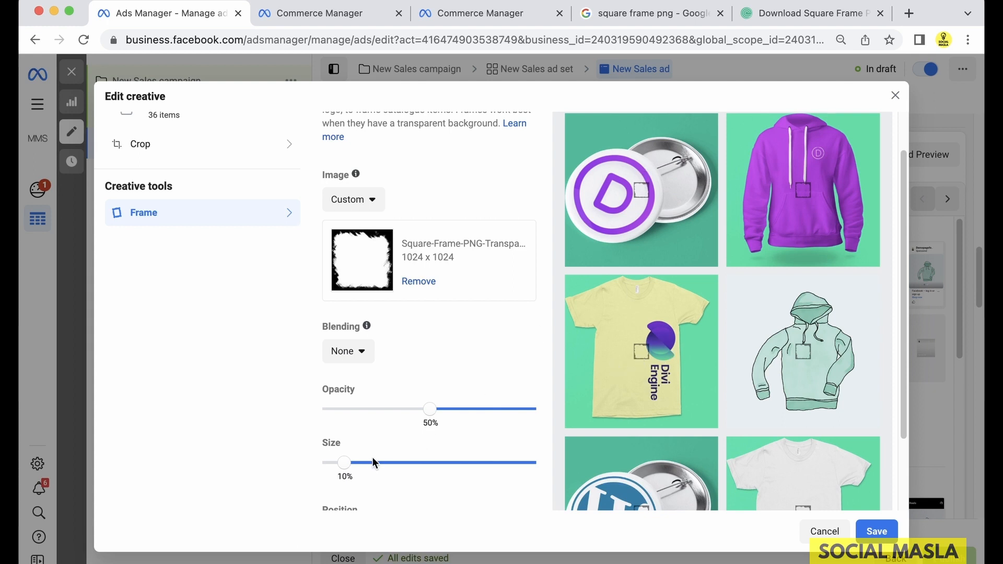
{"action": "left_click_drag", "start_coordinate": [344, 464], "coordinate": [446, 470]}
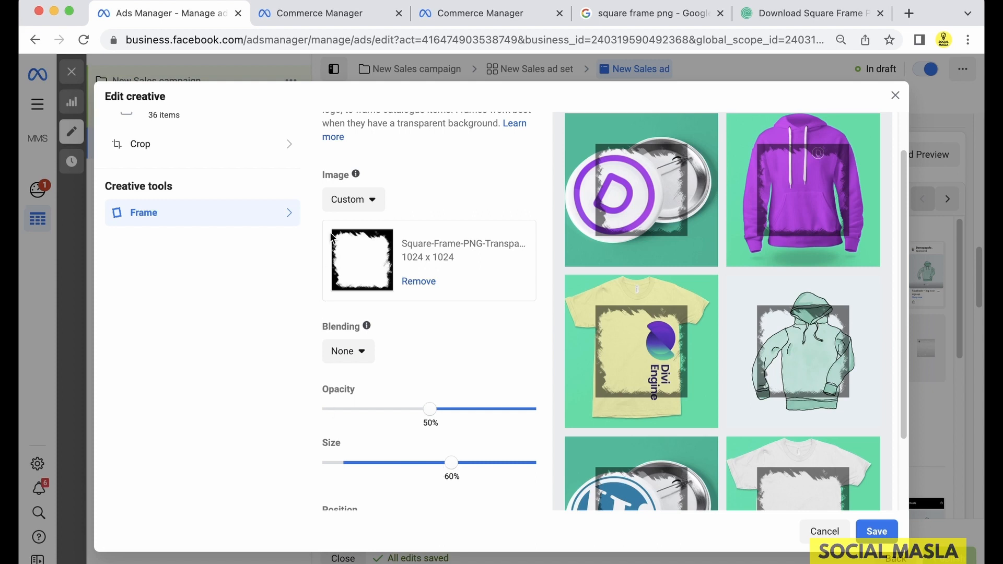
Set the catalogue frame image to None and switch the crop's background colour to Automatic colour
{"action": "left_click", "coordinate": [368, 207]}
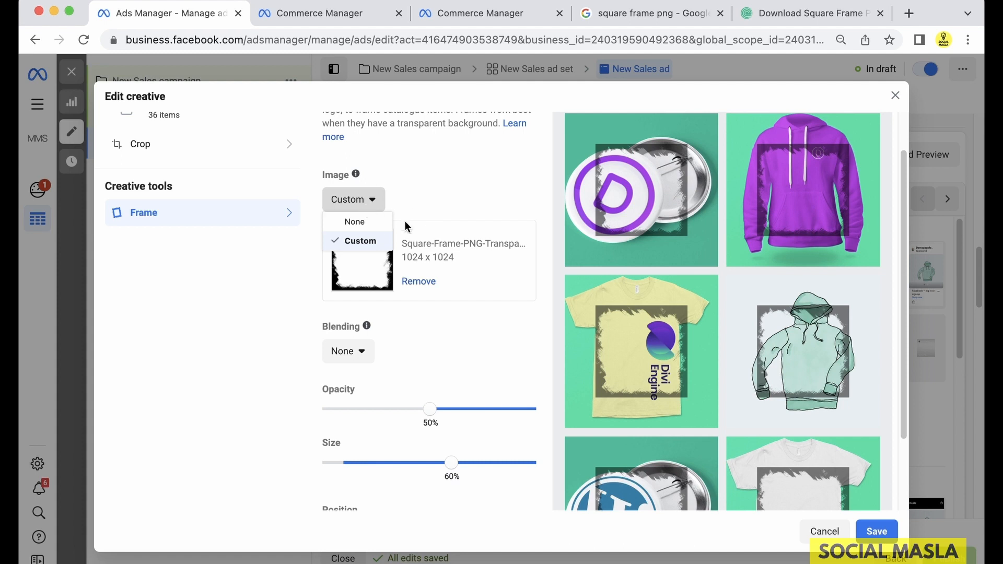
{"action": "left_click", "coordinate": [382, 225]}
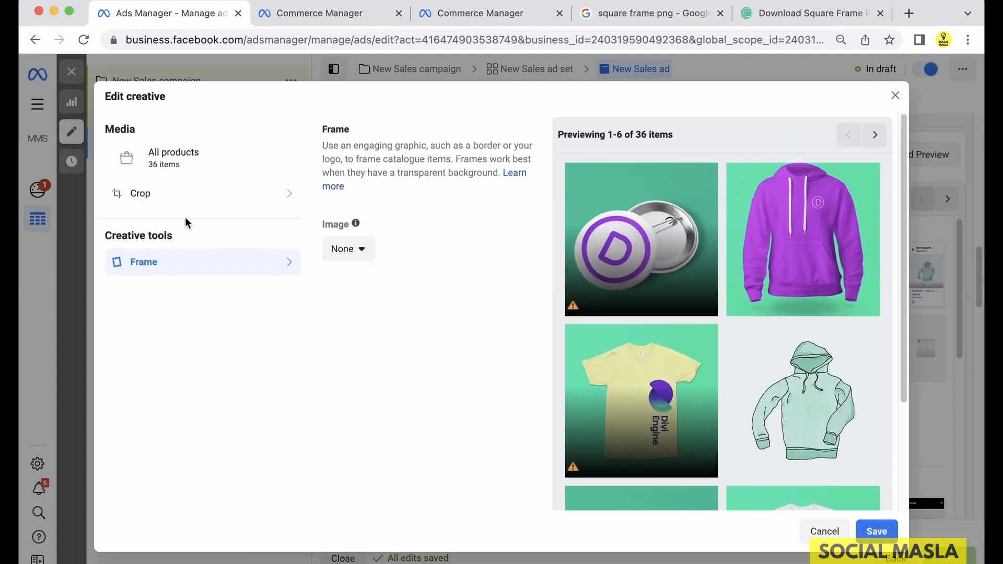
{"action": "left_click", "coordinate": [178, 189]}
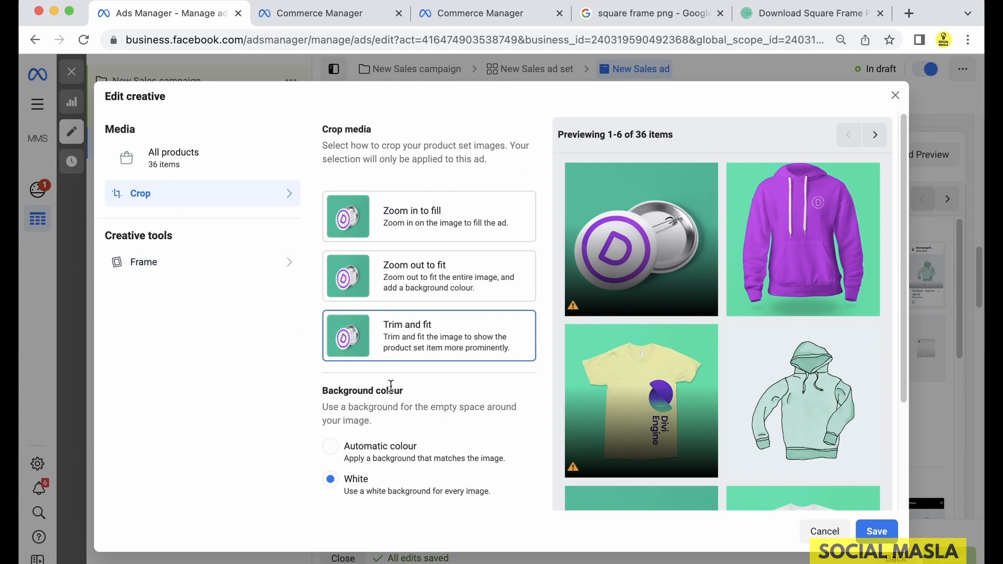
{"action": "left_click", "coordinate": [332, 447]}
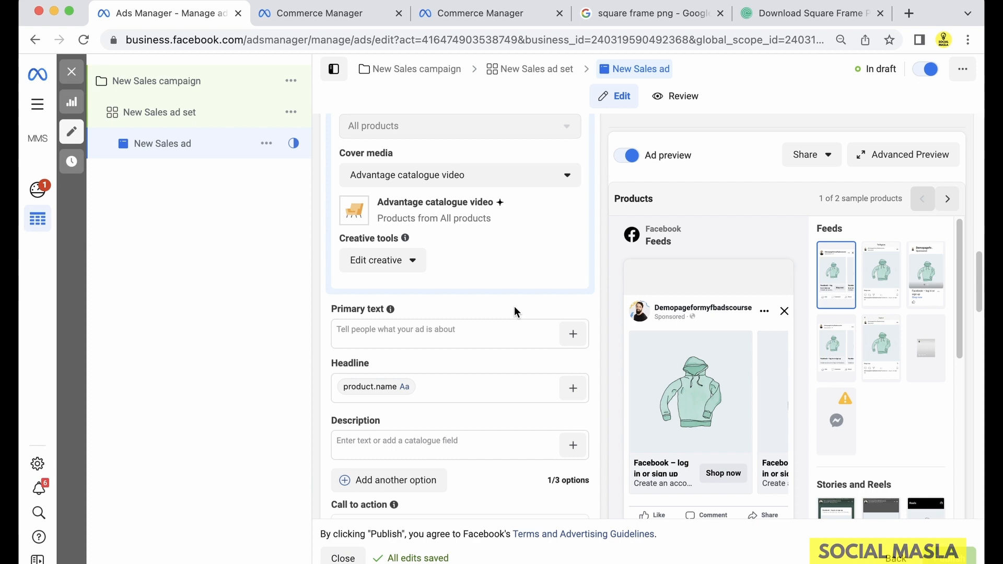
Start the ad's primary text with "Get this amazing" followed by the catalogue Name field
{"action": "left_click", "coordinate": [397, 338]}
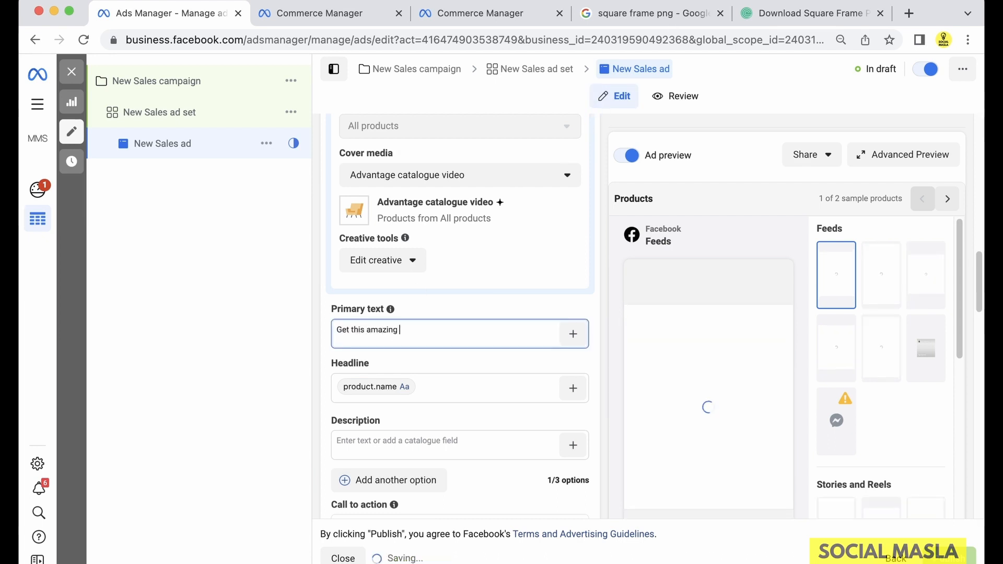
{"action": "left_click", "coordinate": [571, 339]}
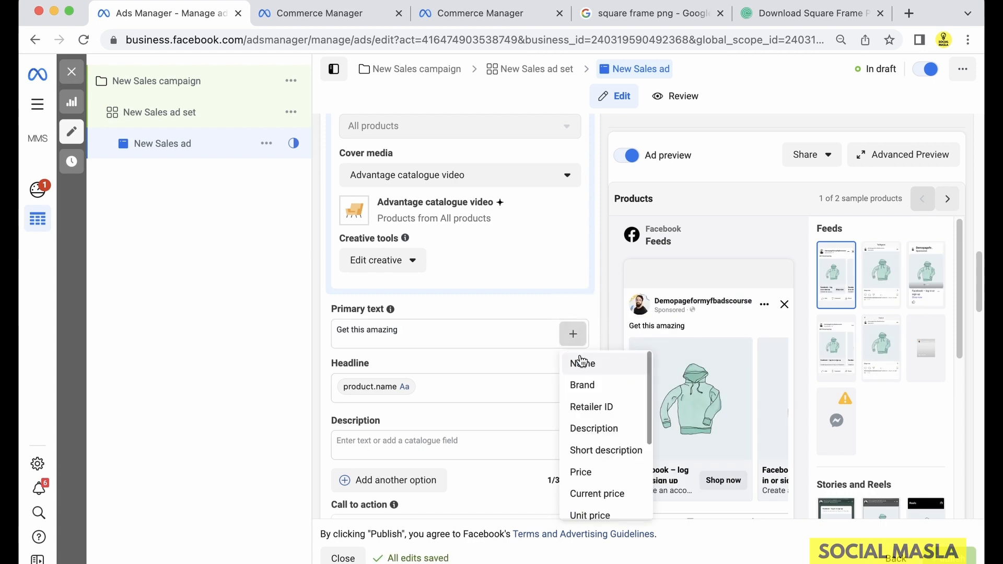
{"action": "left_click", "coordinate": [580, 363]}
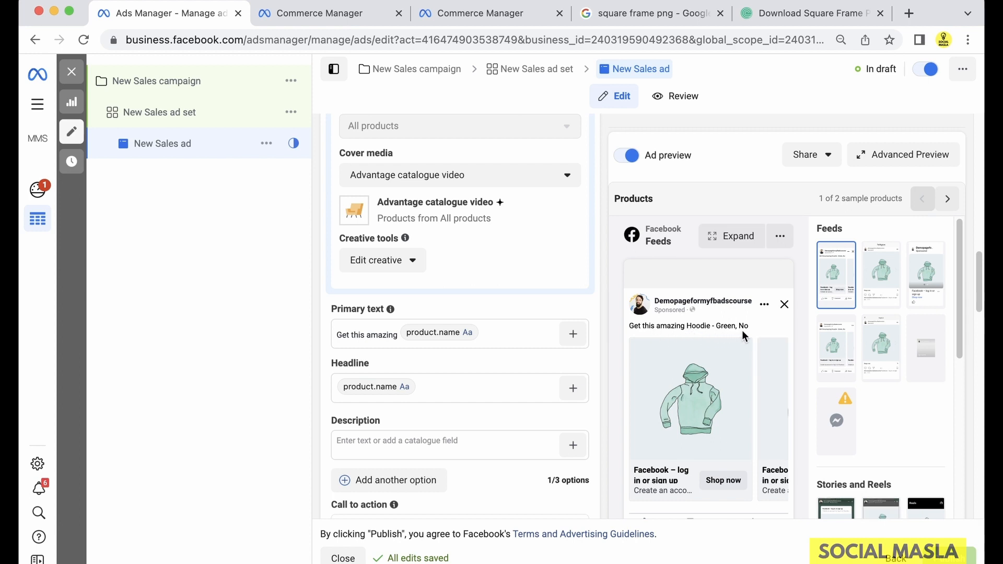
Extend the primary text after the product name with "at just" and the catalogue Price field
{"action": "left_click", "coordinate": [528, 335]}
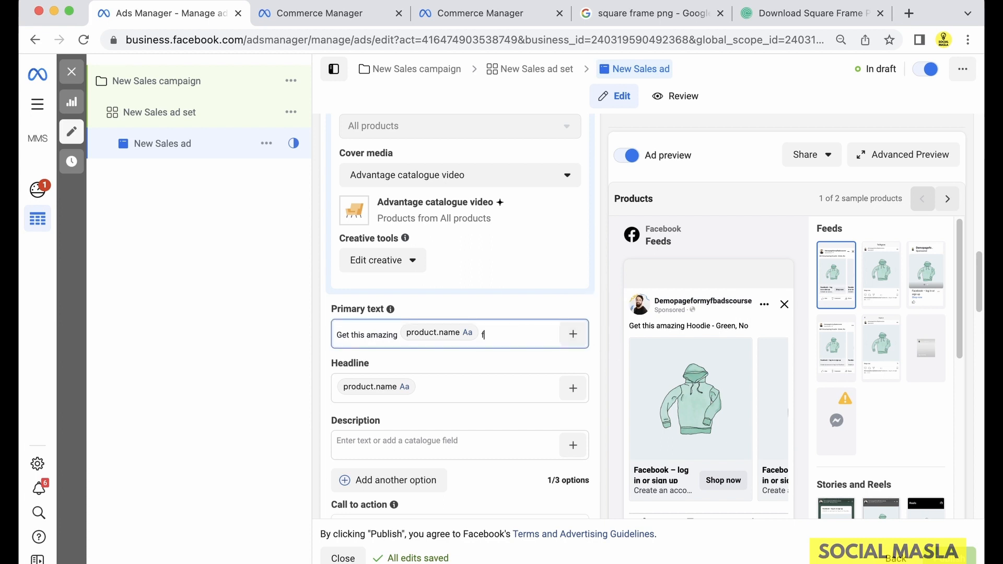
{"action": "key", "text": "BackSpace"}
{"action": "key", "text": "BackSpace"}
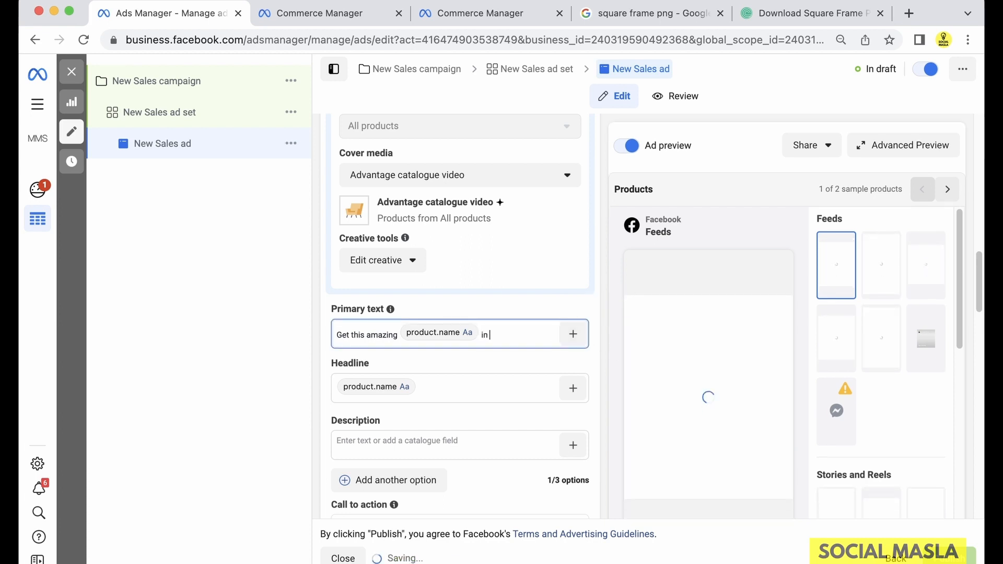
{"action": "type", "text": "at just"}
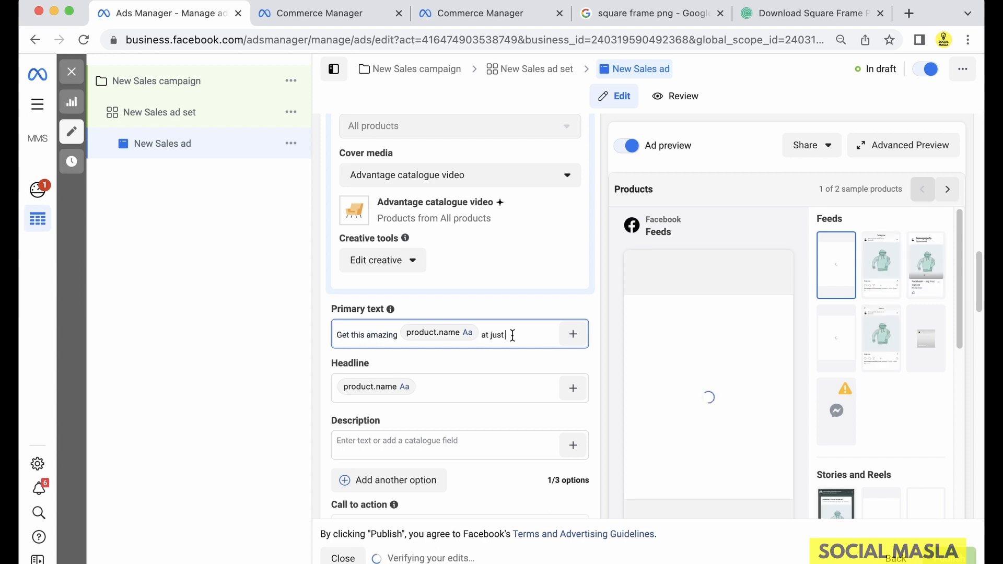
{"action": "left_click", "coordinate": [573, 334]}
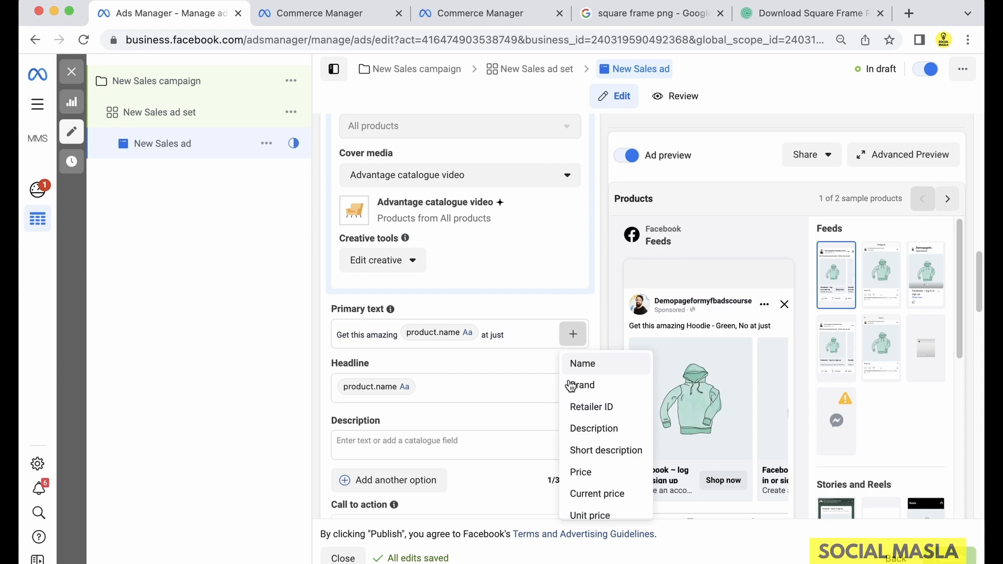
{"action": "left_click", "coordinate": [601, 472]}
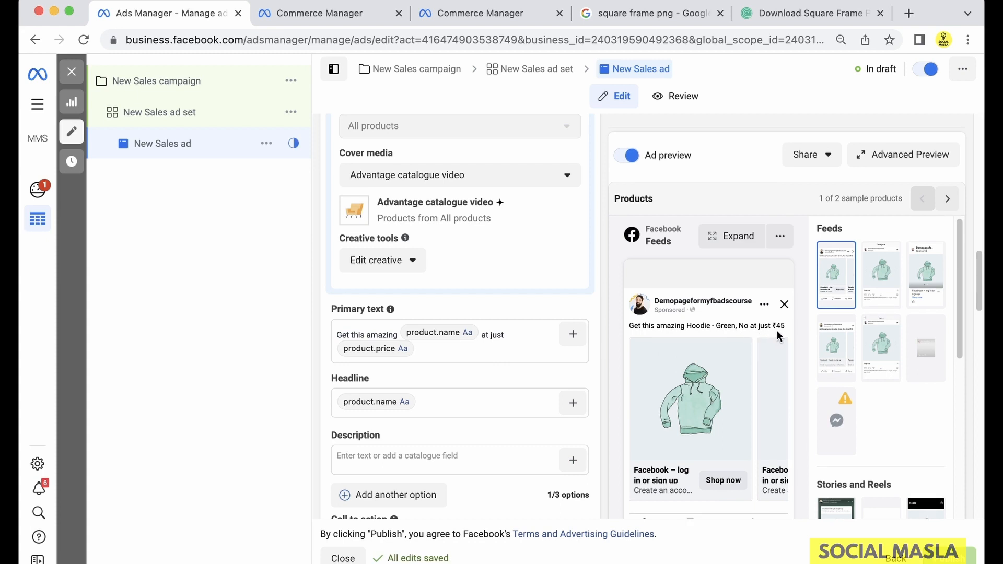
Check the carousel cards in the ad preview and review the Feeds, Stories and Reels placements in the advanced preview
{"action": "left_click", "coordinate": [777, 375]}
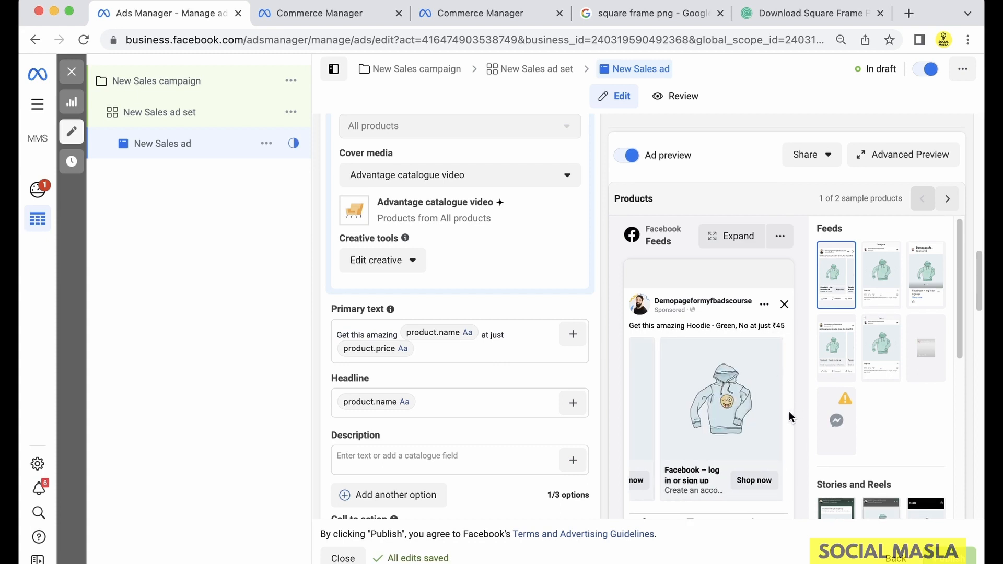
{"action": "left_click", "coordinate": [636, 419]}
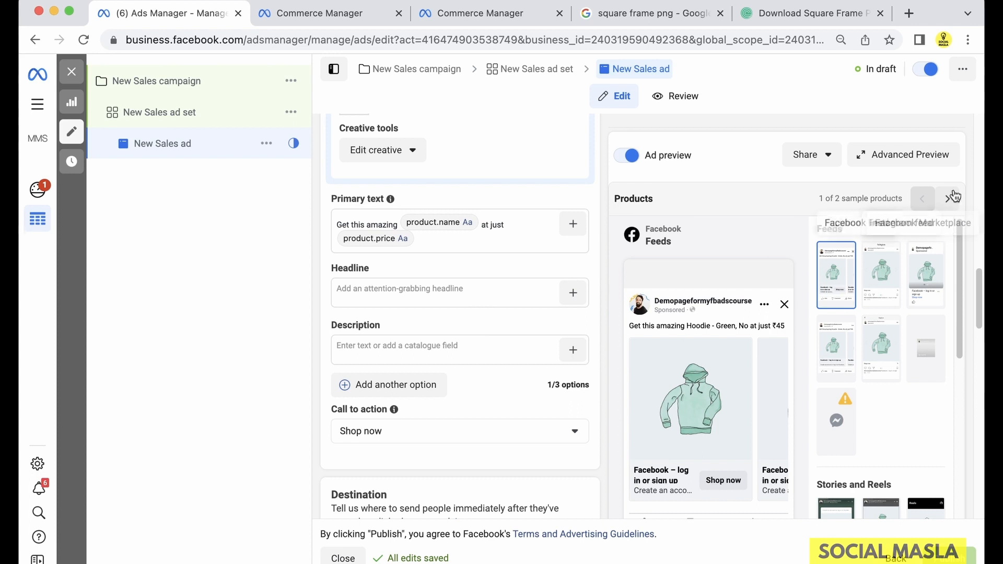
{"action": "left_click", "coordinate": [910, 149]}
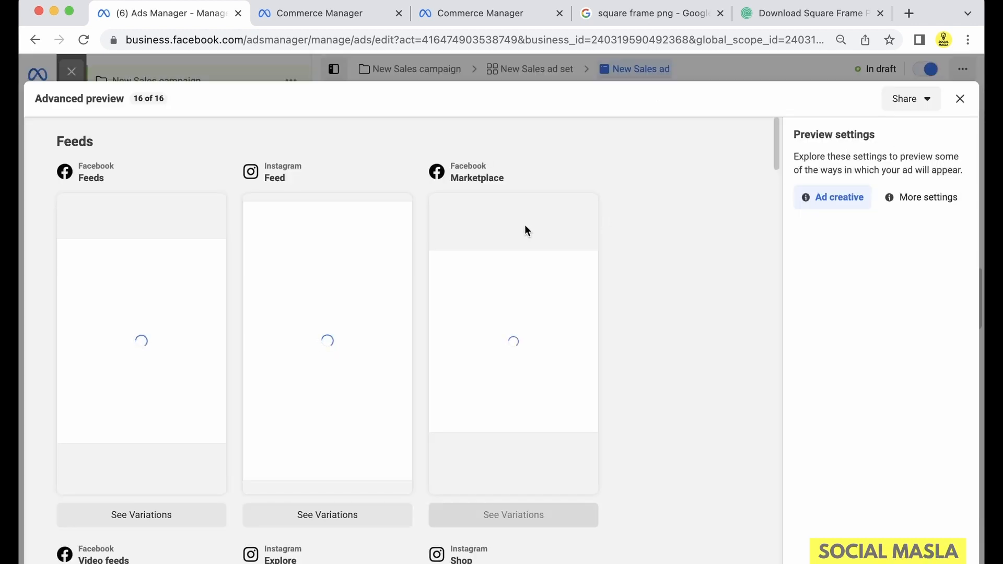
{"action": "scroll", "coordinate": [463, 240], "scroll_direction": "down", "scroll_amount": 5}
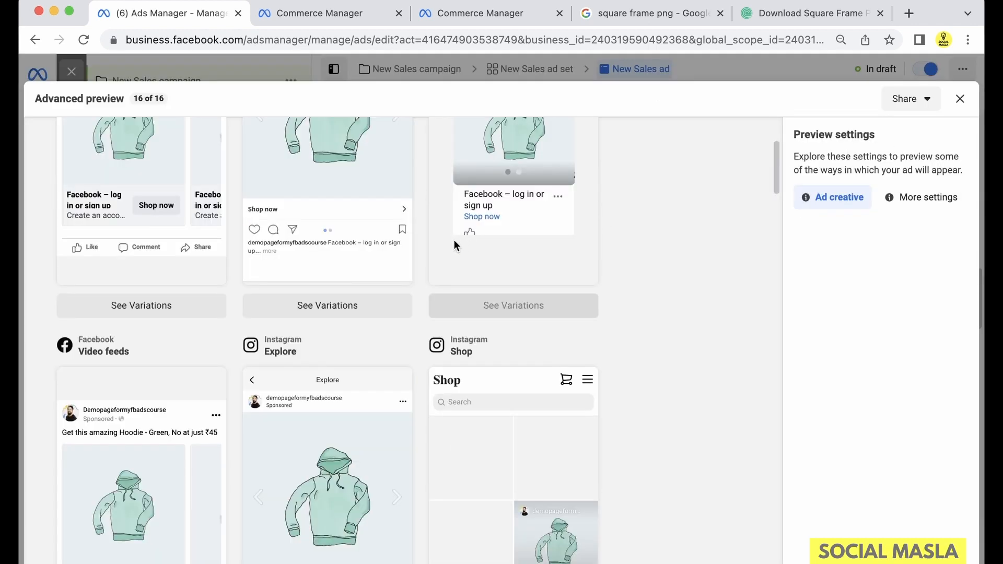
{"action": "scroll", "coordinate": [365, 299], "scroll_direction": "down", "scroll_amount": 5}
{"action": "scroll", "coordinate": [365, 299], "scroll_direction": "down", "scroll_amount": 5}
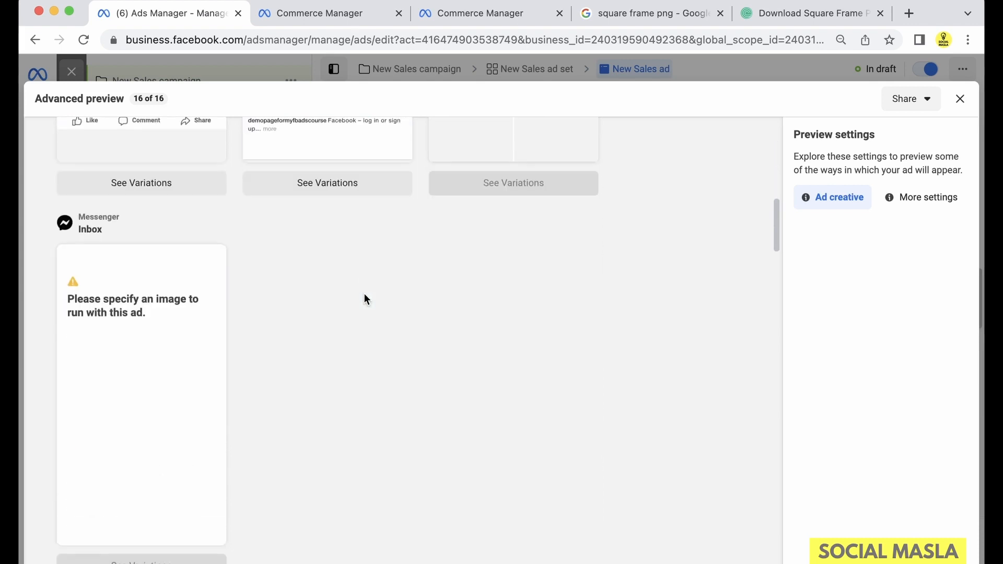
{"action": "scroll", "coordinate": [364, 299], "scroll_direction": "down", "scroll_amount": 7}
{"action": "scroll", "coordinate": [365, 299], "scroll_direction": "down", "scroll_amount": 10}
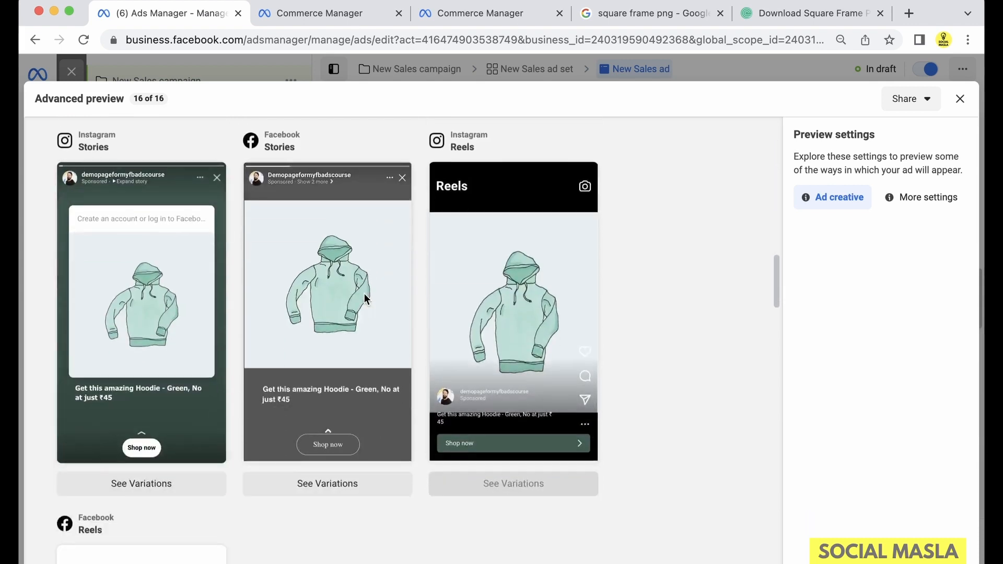
{"action": "scroll", "coordinate": [365, 294], "scroll_direction": "down", "scroll_amount": 10}
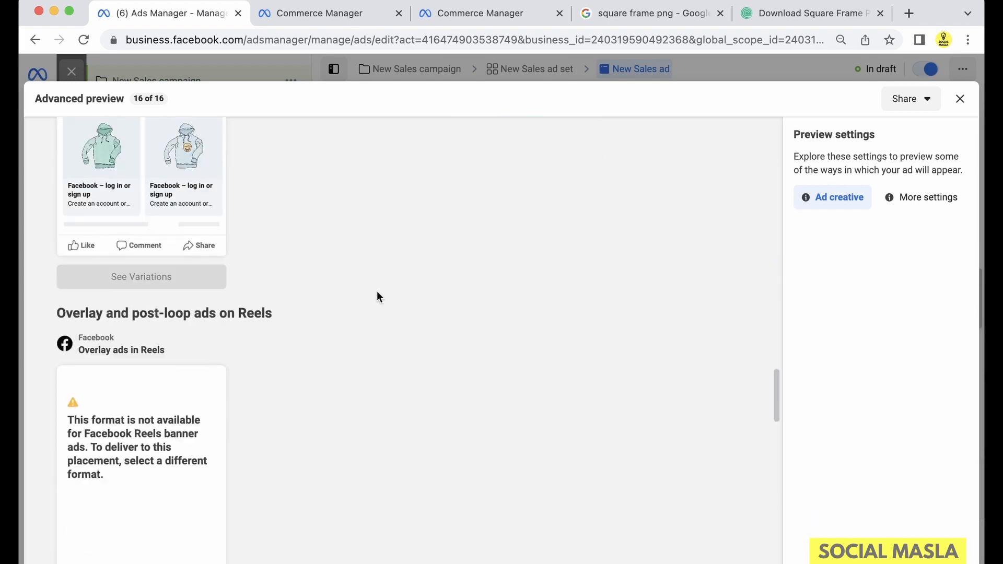
{"action": "left_click", "coordinate": [960, 99]}
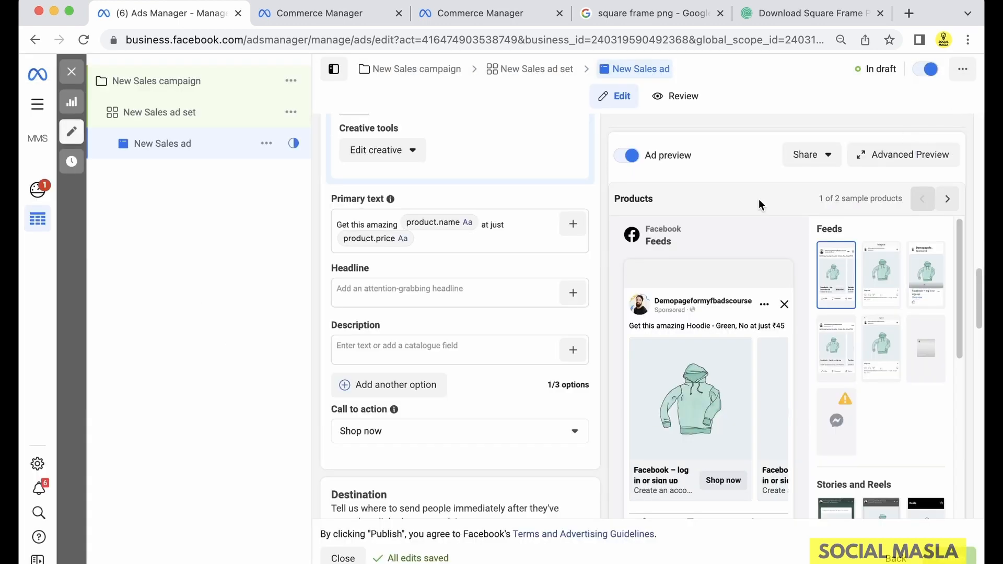
Review the ad's Destination settings, Advantage+ creative for catalogue, Multi-advertiser ads and catalogue media sections
{"action": "scroll", "coordinate": [677, 240], "scroll_direction": "down", "scroll_amount": 4}
{"action": "scroll", "coordinate": [646, 244], "scroll_direction": "down", "scroll_amount": 5}
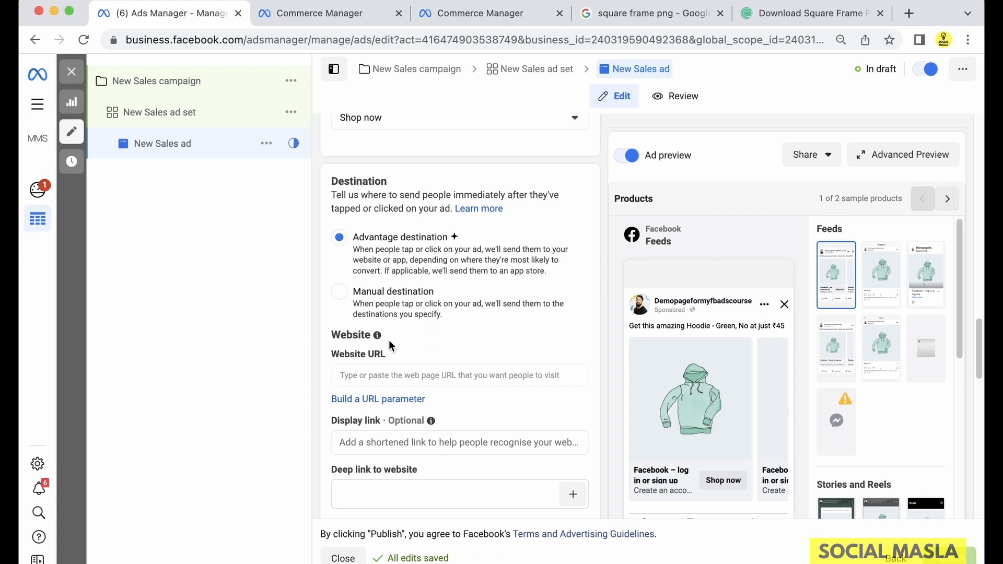
{"action": "scroll", "coordinate": [424, 339], "scroll_direction": "down", "scroll_amount": 4}
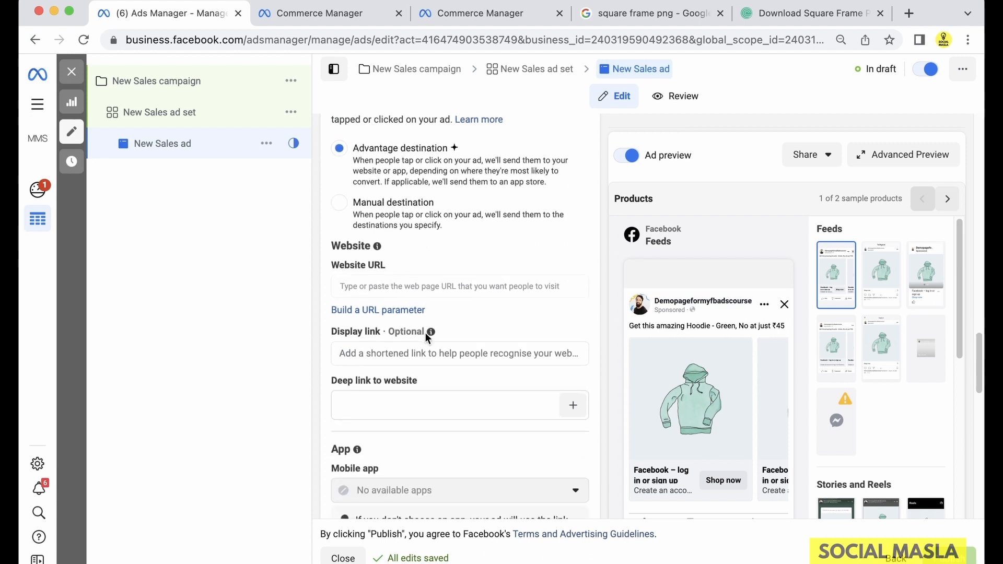
{"action": "scroll", "coordinate": [491, 410], "scroll_direction": "up", "scroll_amount": 10}
{"action": "scroll", "coordinate": [494, 412], "scroll_direction": "up", "scroll_amount": 9}
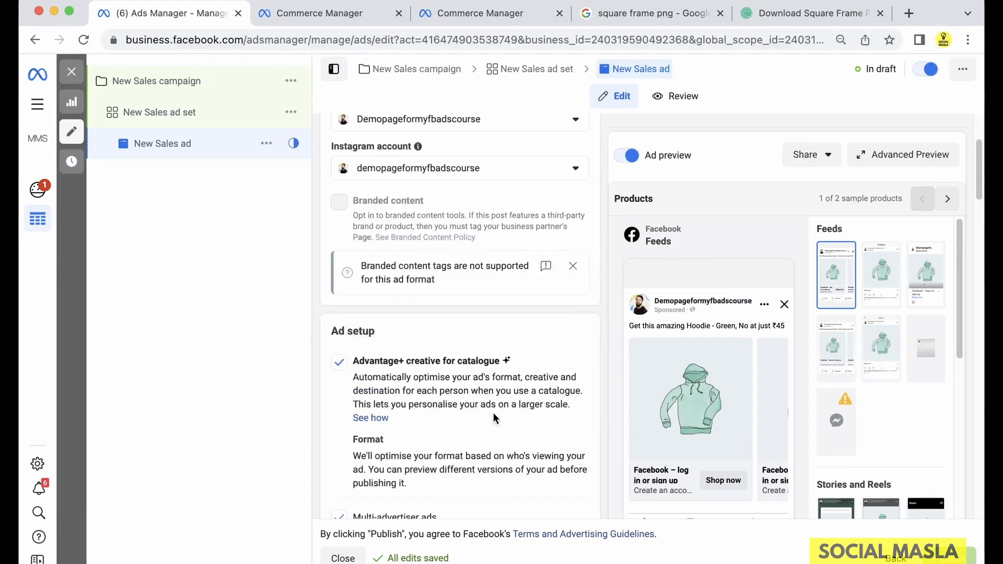
{"action": "scroll", "coordinate": [494, 413], "scroll_direction": "down", "scroll_amount": 5}
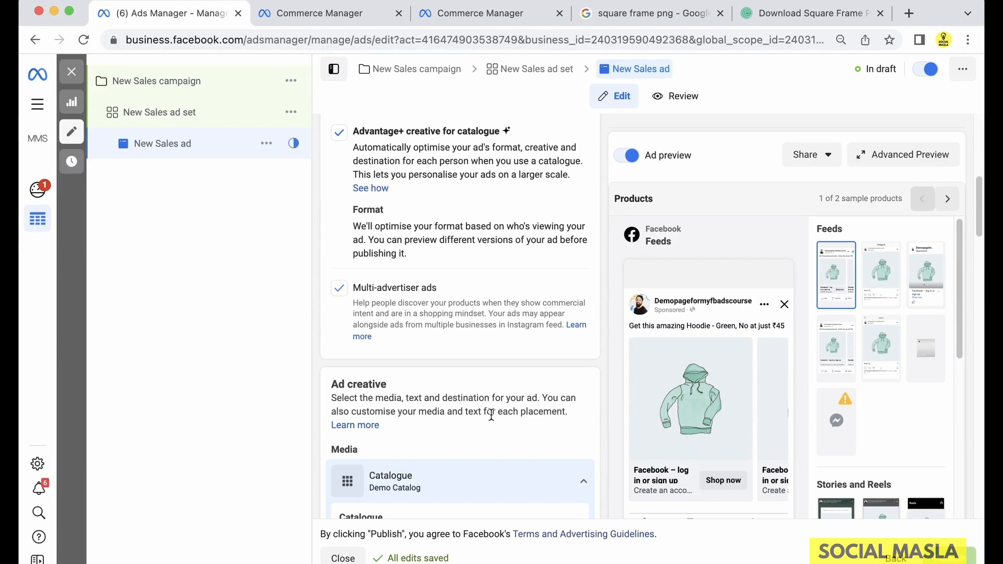
{"action": "scroll", "coordinate": [478, 340], "scroll_direction": "down", "scroll_amount": 3}
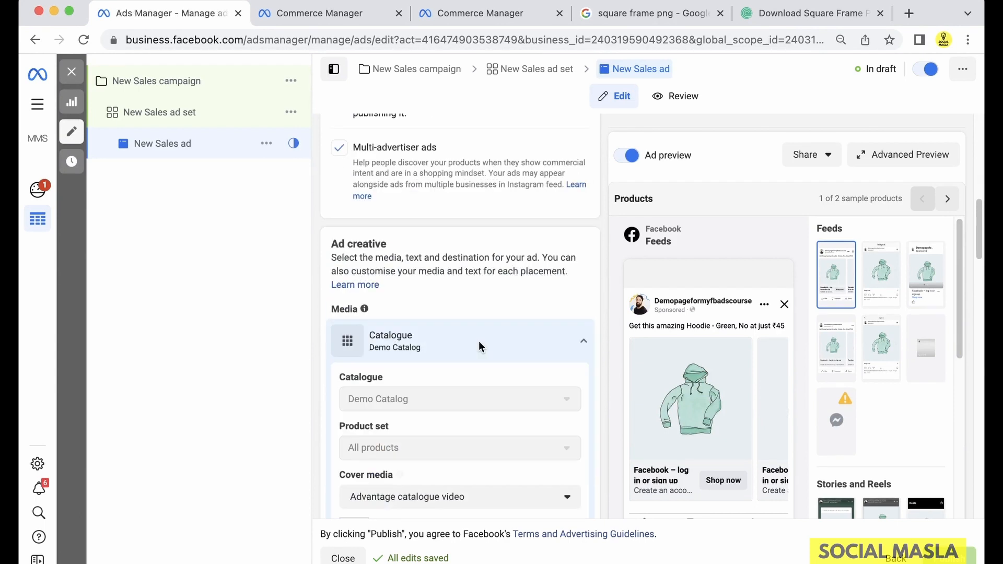
{"action": "scroll", "coordinate": [478, 342], "scroll_direction": "up", "scroll_amount": 5}
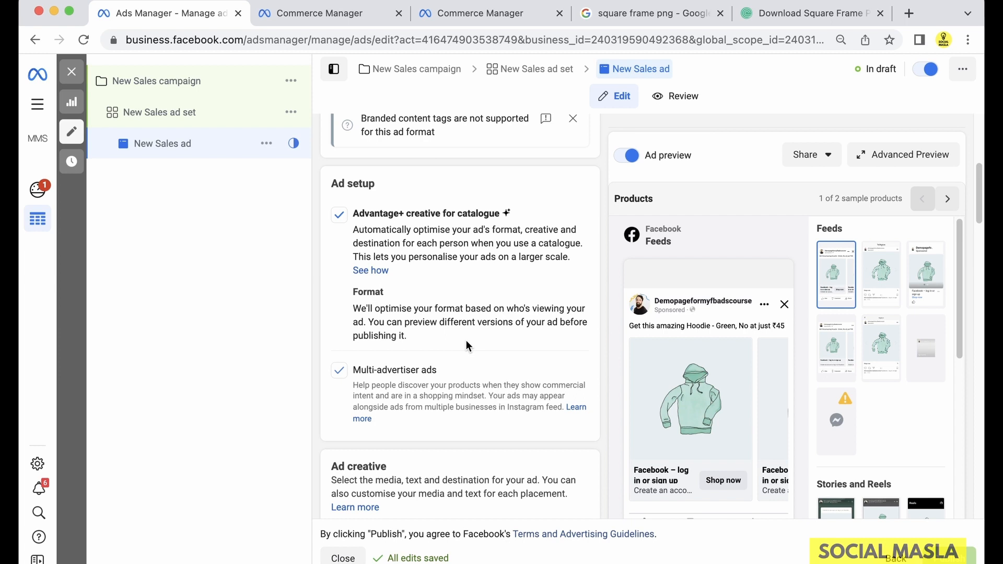
Open the New Sales ad set and examine its audience options for prospecting and retargeting
{"action": "left_click", "coordinate": [150, 119]}
{"action": "scroll", "coordinate": [519, 300], "scroll_direction": "down", "scroll_amount": 10}
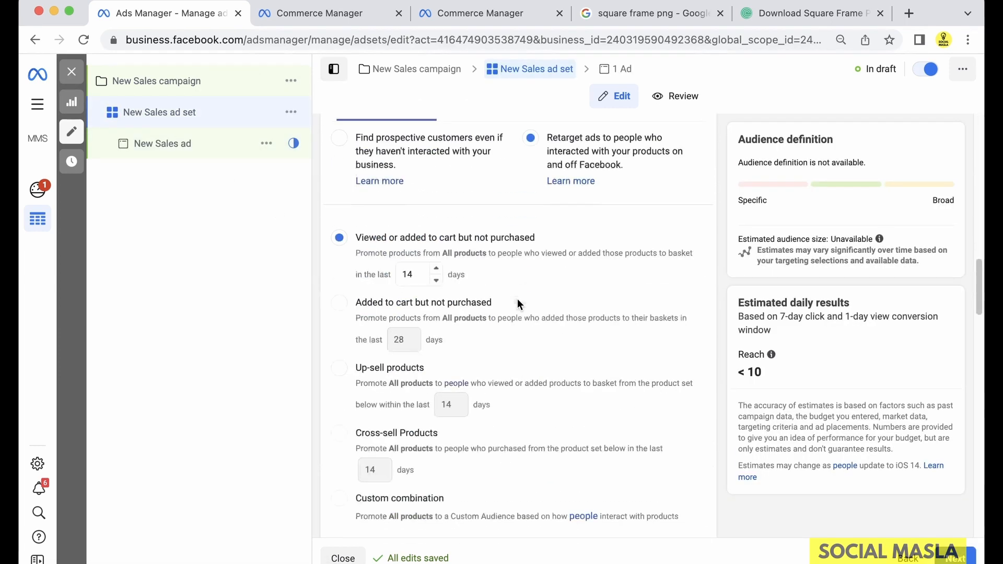
{"action": "scroll", "coordinate": [519, 303], "scroll_direction": "up", "scroll_amount": 1}
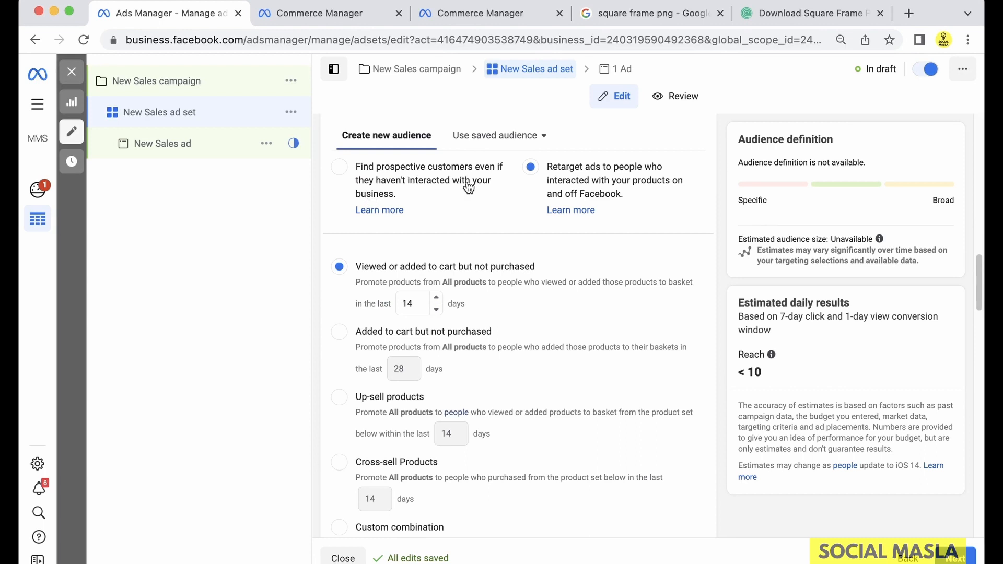
{"action": "left_click_drag", "start_coordinate": [548, 166], "coordinate": [619, 193]}
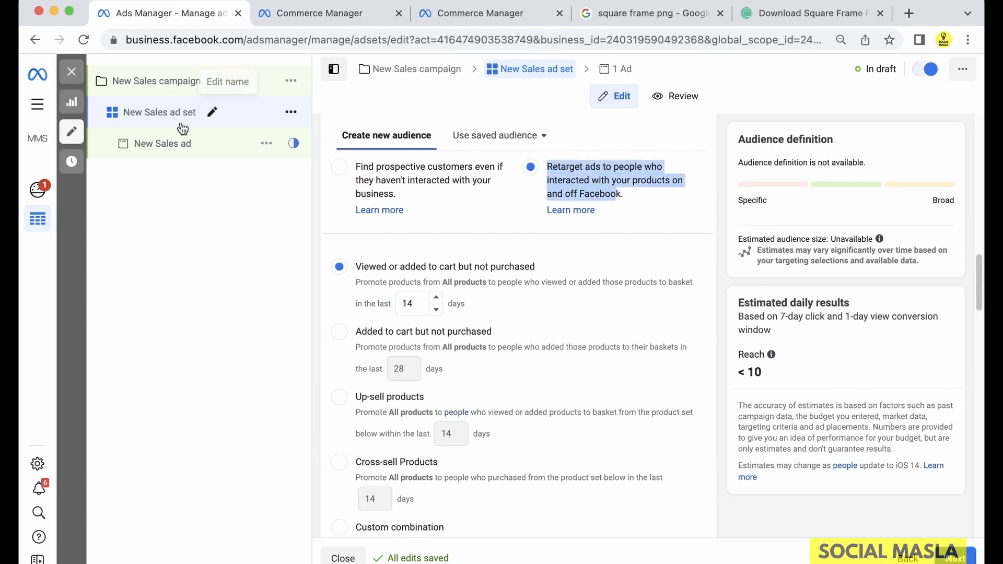
Turn off Advantage+ creative for catalogue in the New Sales ad's setup
{"action": "left_click", "coordinate": [154, 145]}
{"action": "scroll", "coordinate": [367, 289], "scroll_direction": "down", "scroll_amount": 5}
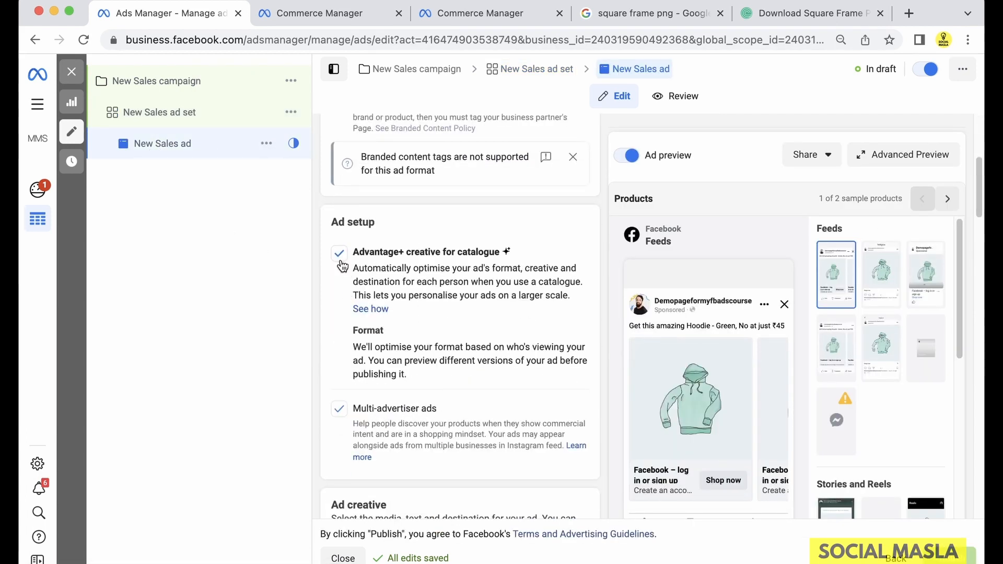
{"action": "left_click", "coordinate": [341, 261]}
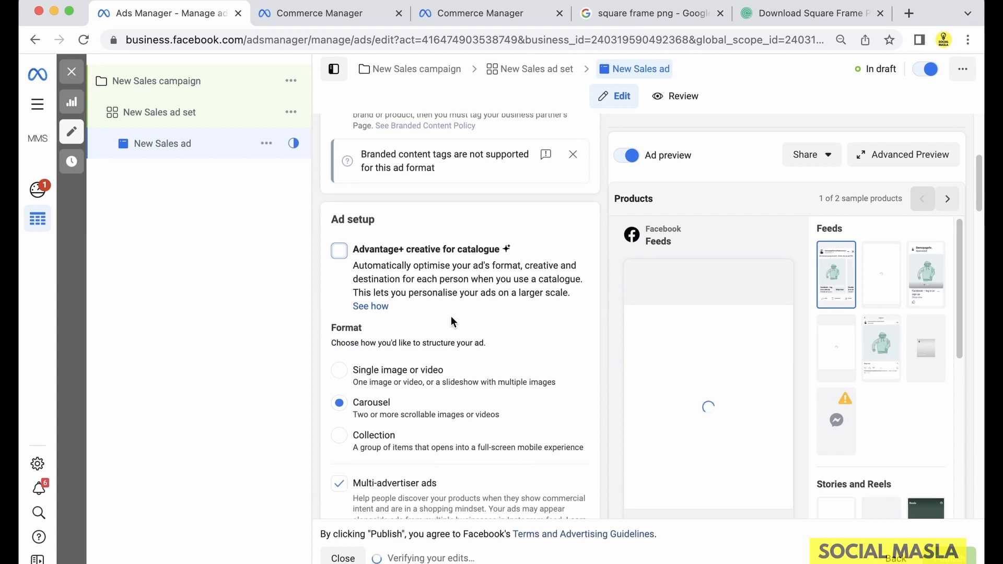
{"action": "scroll", "coordinate": [451, 316], "scroll_direction": "down", "scroll_amount": 3}
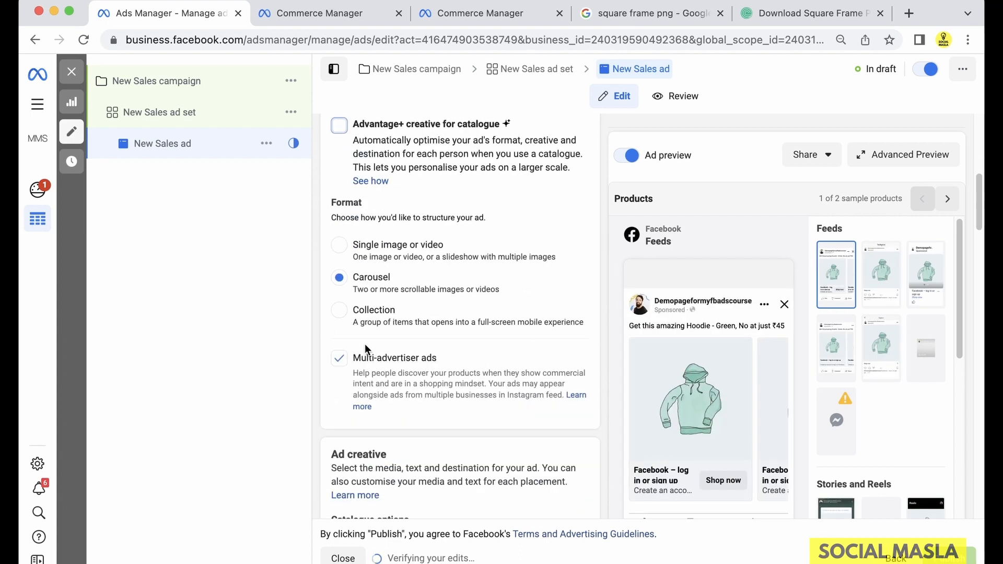
Try the Collection and Single image or video formats, and set the ad format back to Carousel
{"action": "left_click", "coordinate": [343, 315]}
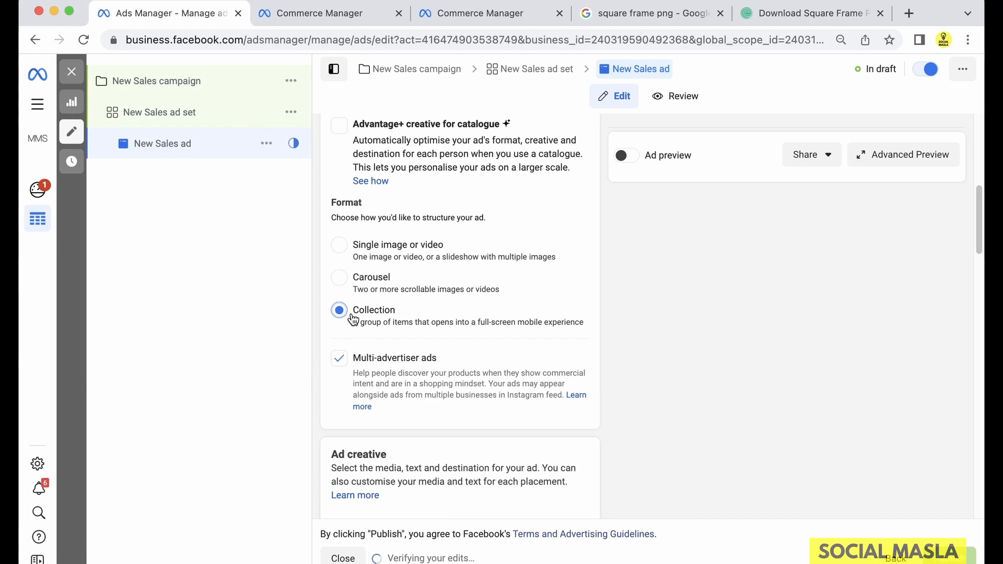
{"action": "left_click", "coordinate": [344, 285]}
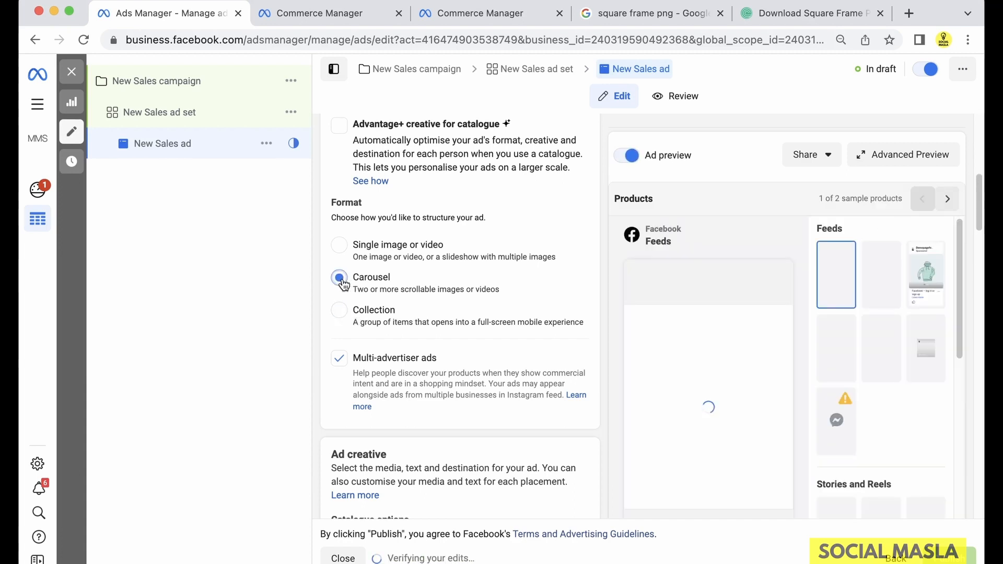
{"action": "left_click", "coordinate": [340, 248]}
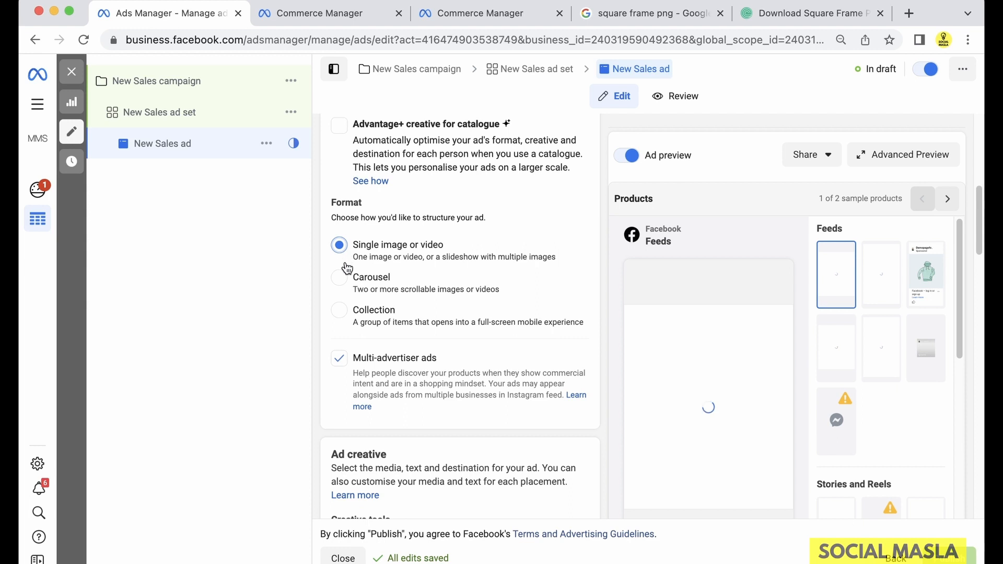
{"action": "left_click", "coordinate": [354, 284]}
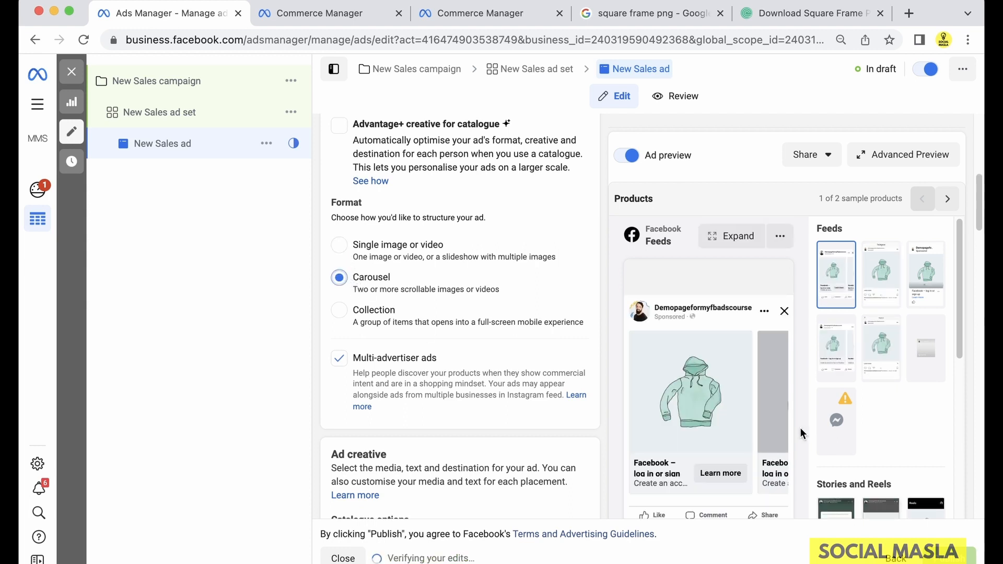
Browse the product cards in the Facebook Feeds preview and review the ad's catalogue options and carousel card settings
{"action": "left_click", "coordinate": [785, 423]}
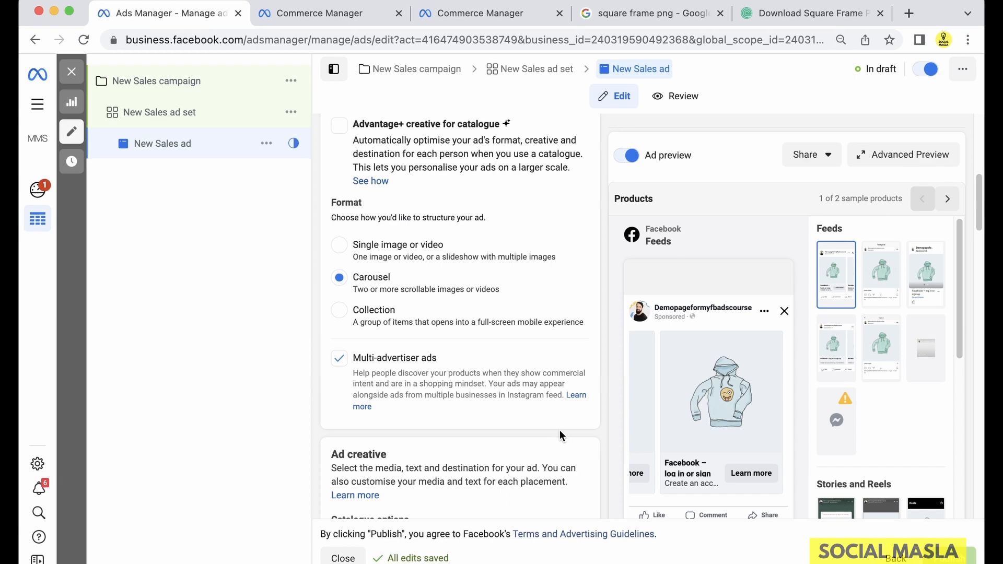
{"action": "scroll", "coordinate": [523, 413], "scroll_direction": "down", "scroll_amount": 7}
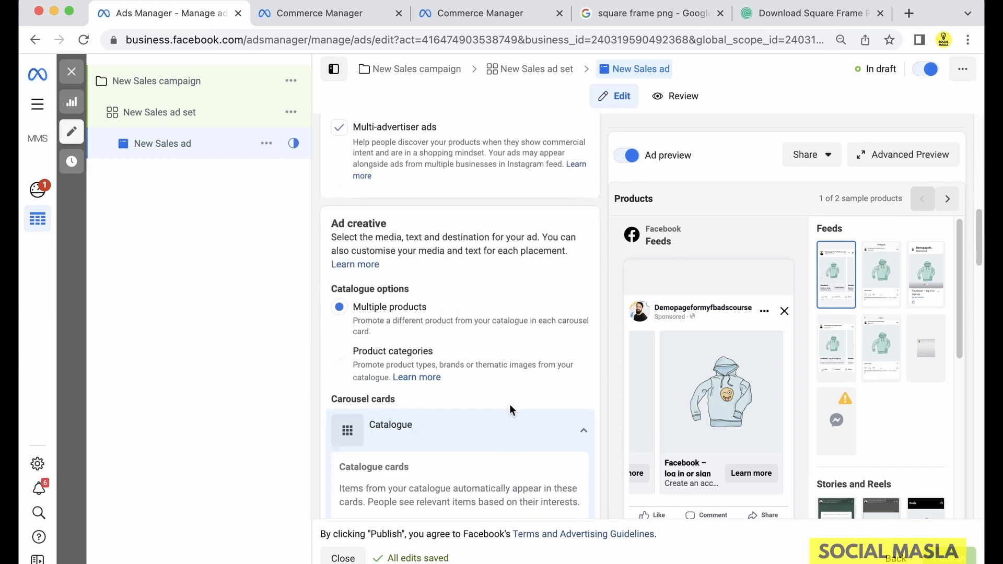
{"action": "scroll", "coordinate": [509, 403], "scroll_direction": "down", "scroll_amount": 1}
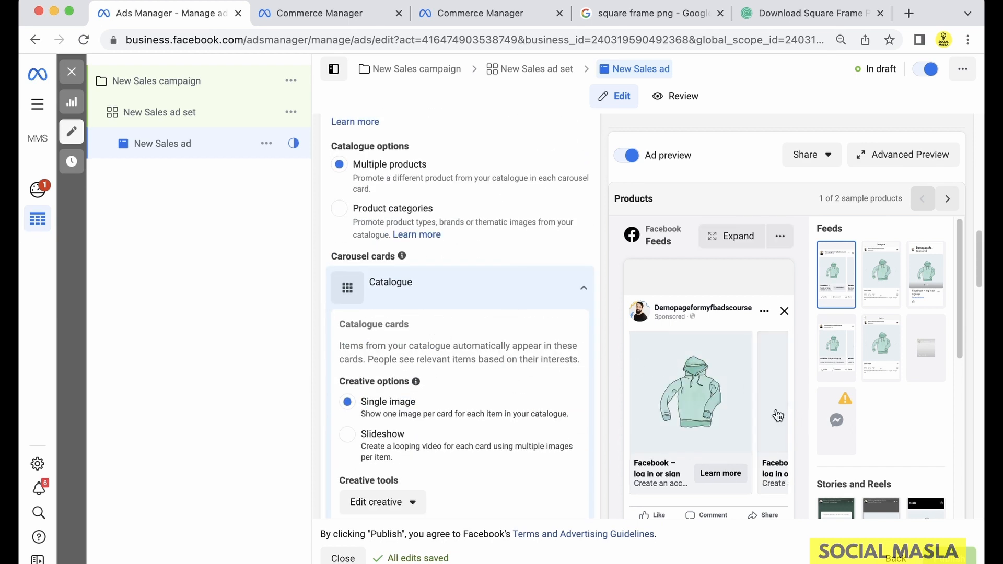
{"action": "scroll", "coordinate": [759, 404], "scroll_direction": "right", "scroll_amount": 2}
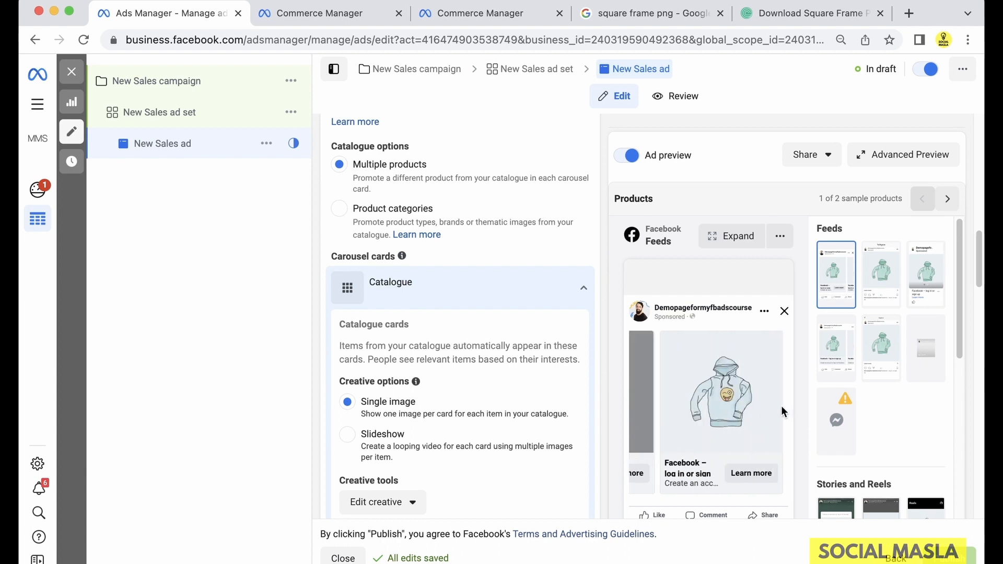
{"action": "scroll", "coordinate": [626, 410], "scroll_direction": "left", "scroll_amount": 2}
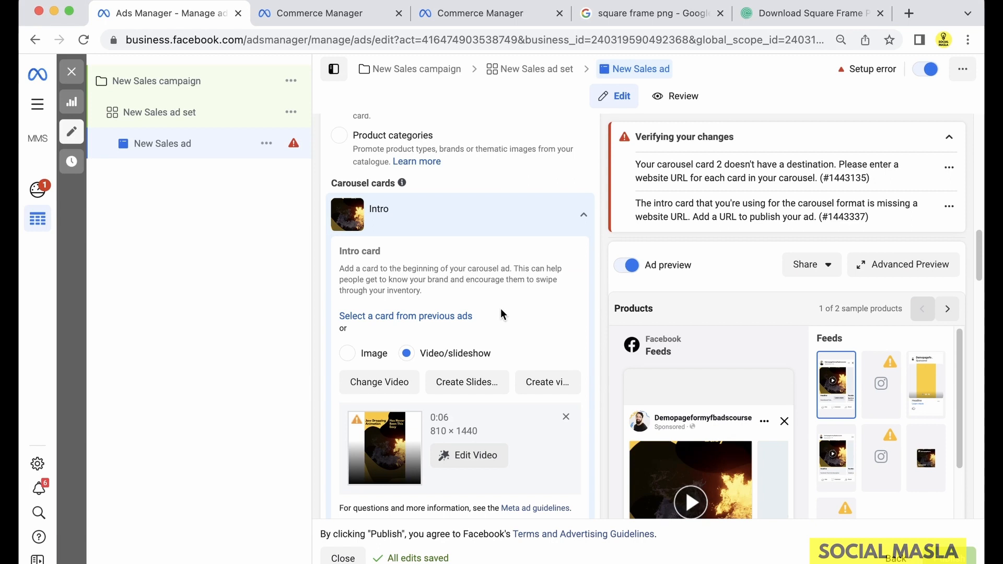
Review the ad's destination and tracking settings and browse the preview carousel from the intro video through the catalogue products
{"action": "scroll", "coordinate": [675, 353], "scroll_direction": "down", "scroll_amount": 16}
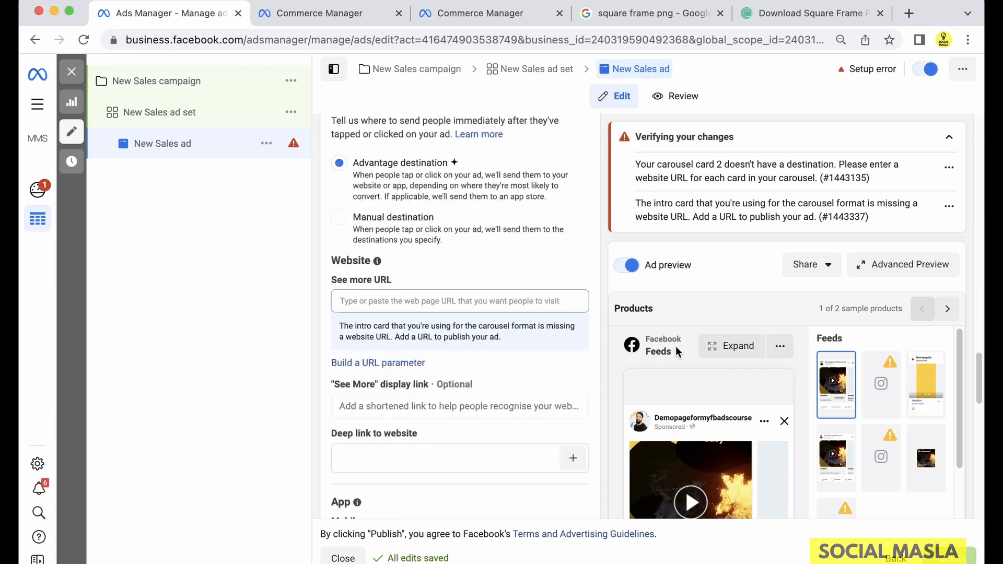
{"action": "scroll", "coordinate": [676, 346], "scroll_direction": "down", "scroll_amount": 5}
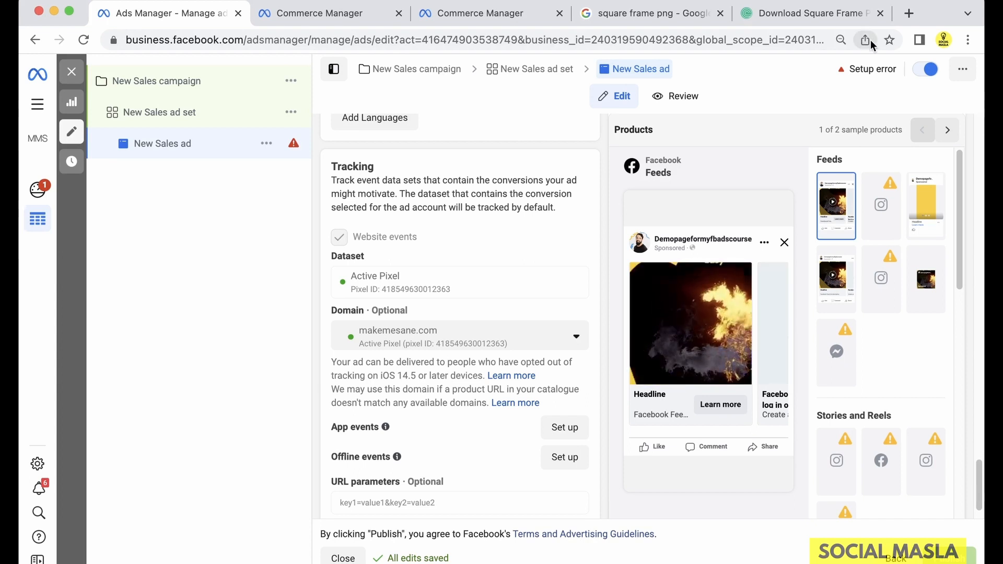
{"action": "left_click", "coordinate": [782, 335]}
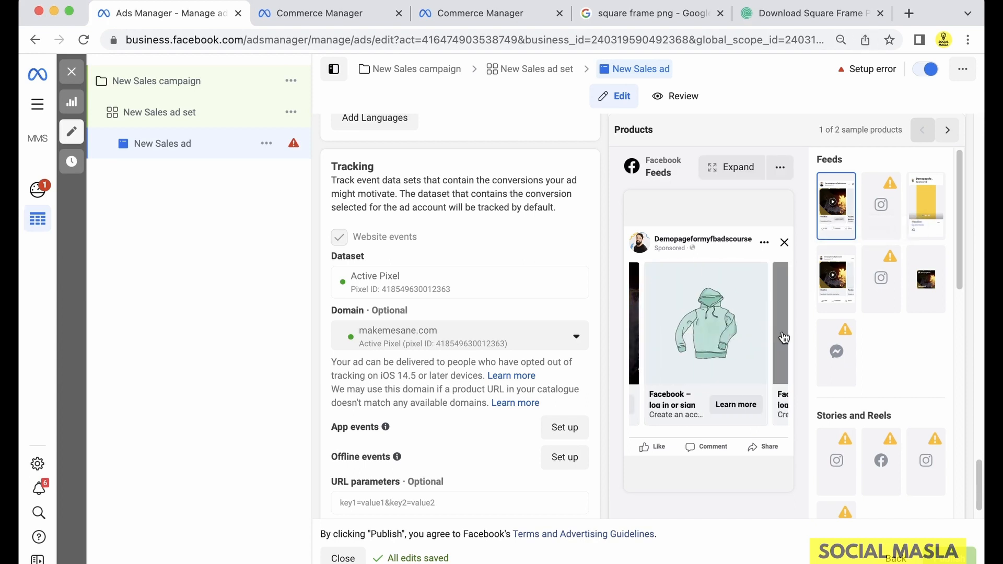
{"action": "left_click", "coordinate": [784, 337]}
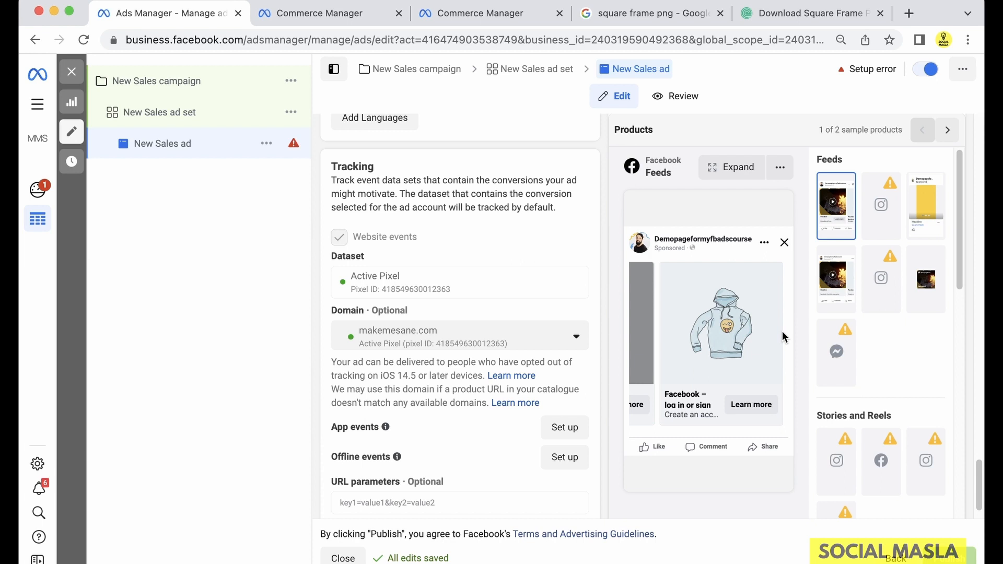
{"action": "scroll", "coordinate": [514, 393], "scroll_direction": "up", "scroll_amount": 5}
{"action": "scroll", "coordinate": [514, 393], "scroll_direction": "up", "scroll_amount": 10}
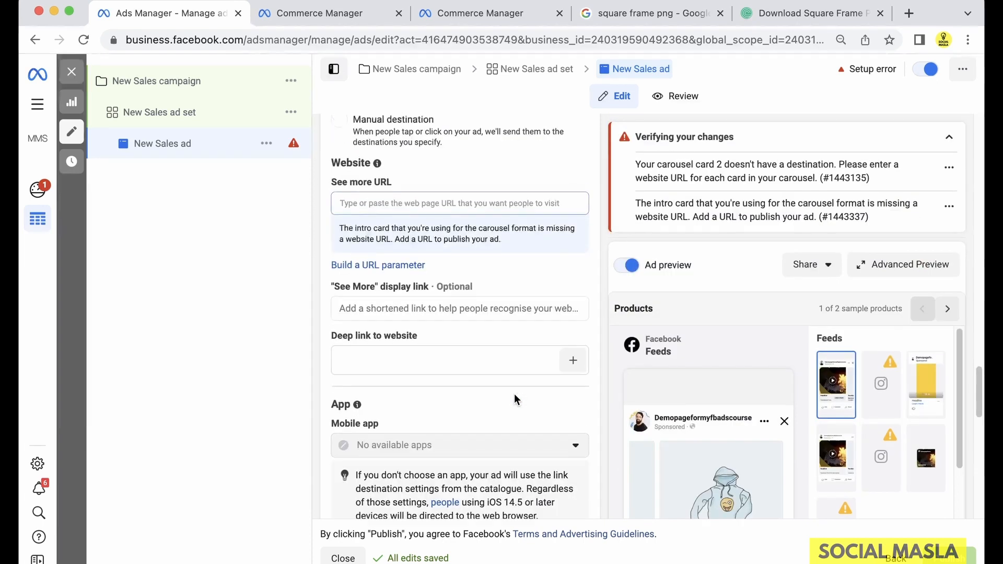
{"action": "scroll", "coordinate": [511, 393], "scroll_direction": "up", "scroll_amount": 5}
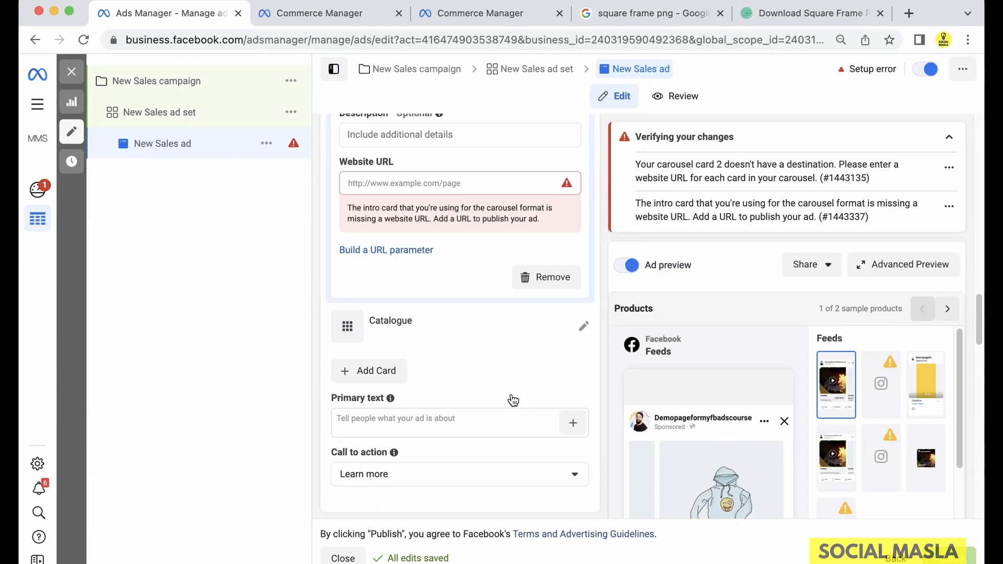
Add a Profile card to the carousel after the Catalogue card and expand its details
{"action": "left_click", "coordinate": [403, 373]}
{"action": "left_click", "coordinate": [391, 399]}
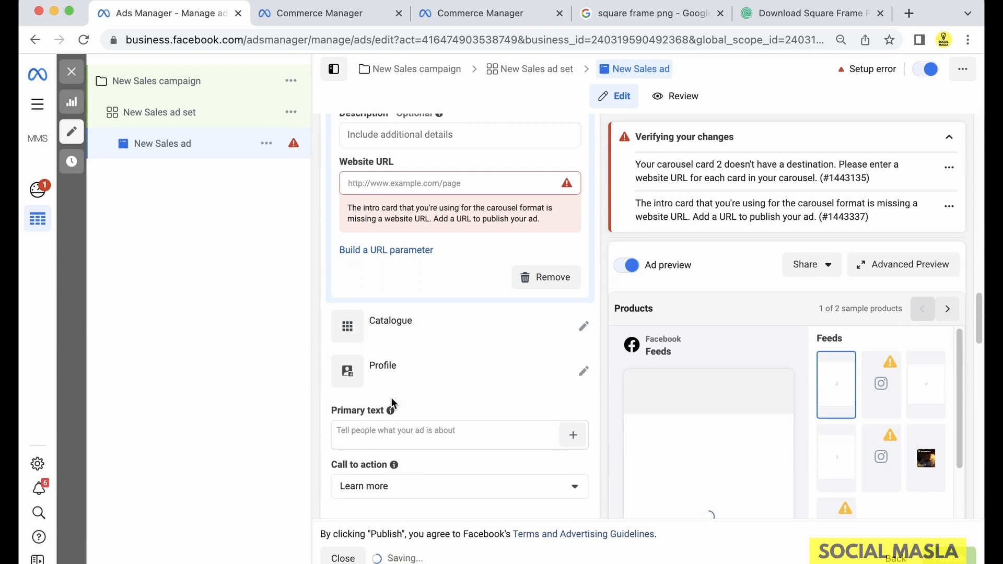
{"action": "left_click", "coordinate": [583, 375]}
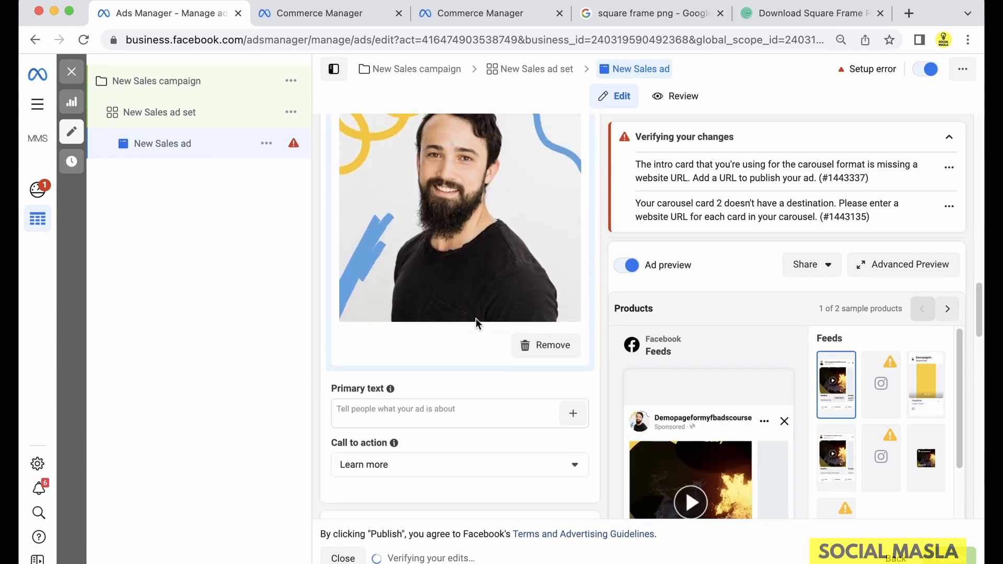
Set the primary text to "Visit our website for more products from" plus the catalogue's product.brand field, and check the carousel preview
{"action": "scroll", "coordinate": [475, 318], "scroll_direction": "down", "scroll_amount": 3}
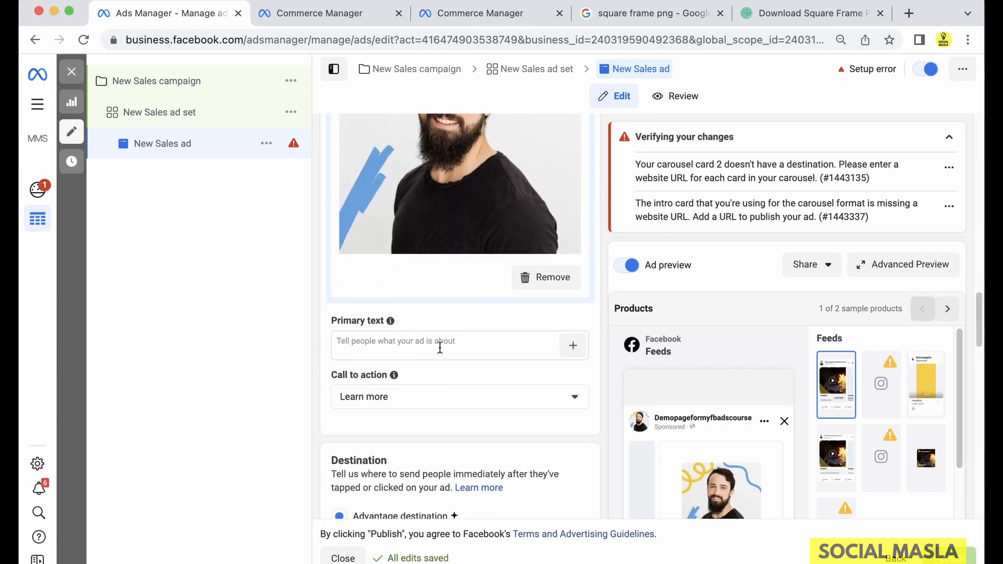
{"action": "left_click", "coordinate": [440, 347]}
{"action": "type", "text": "Visi"}
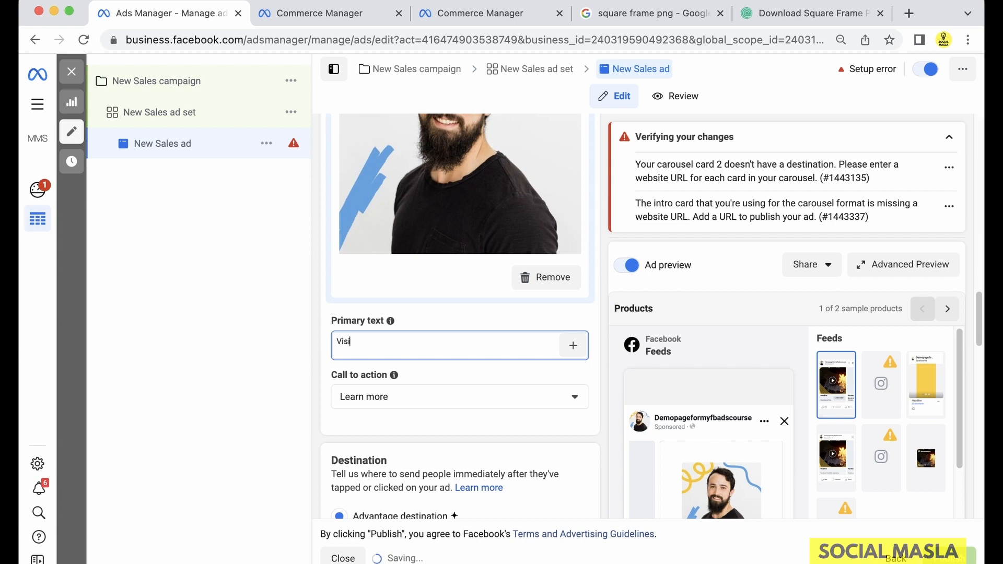
{"action": "type", "text": "t our website"}
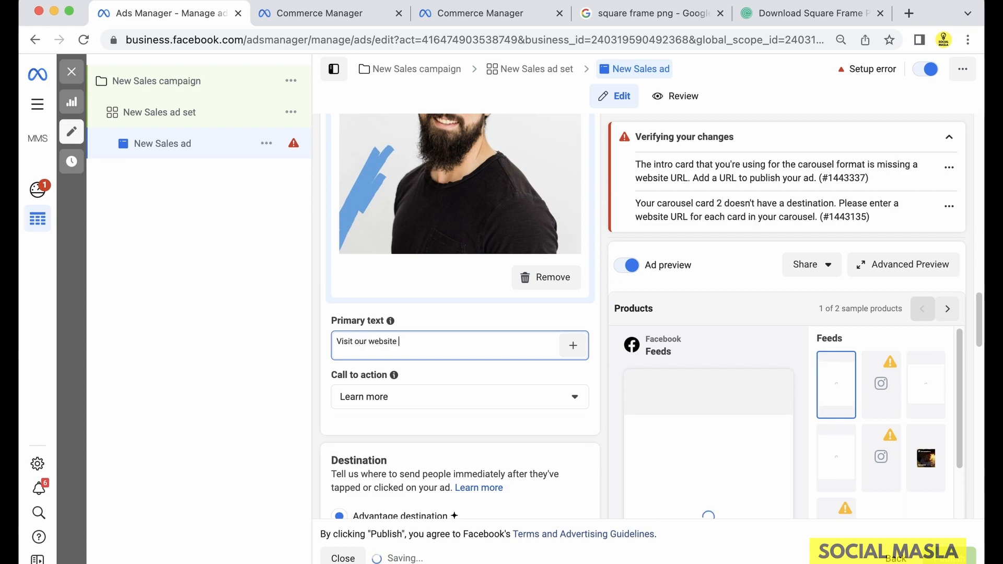
{"action": "type", "text": " for more "}
{"action": "type", "text": "pr"}
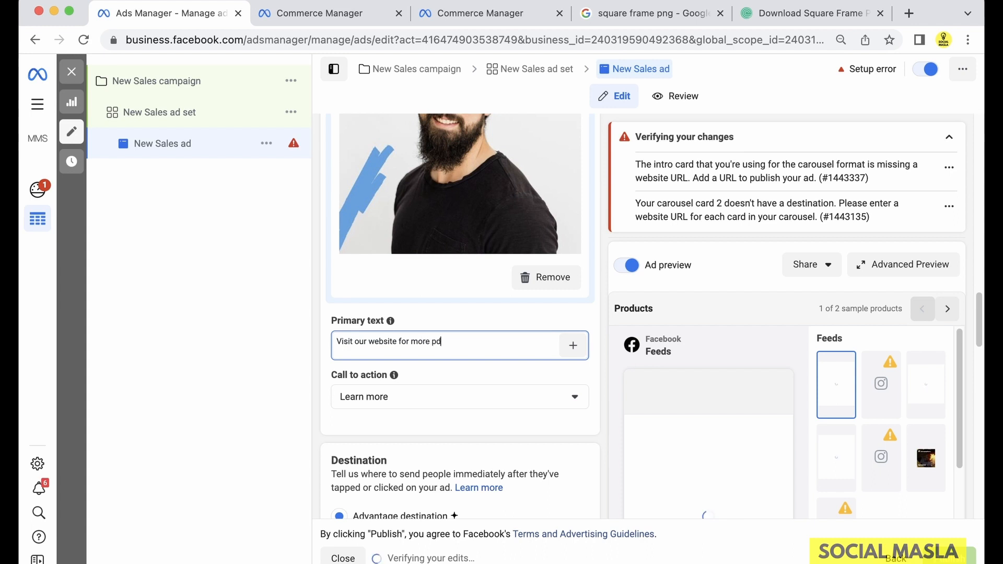
{"action": "type", "text": "o"}
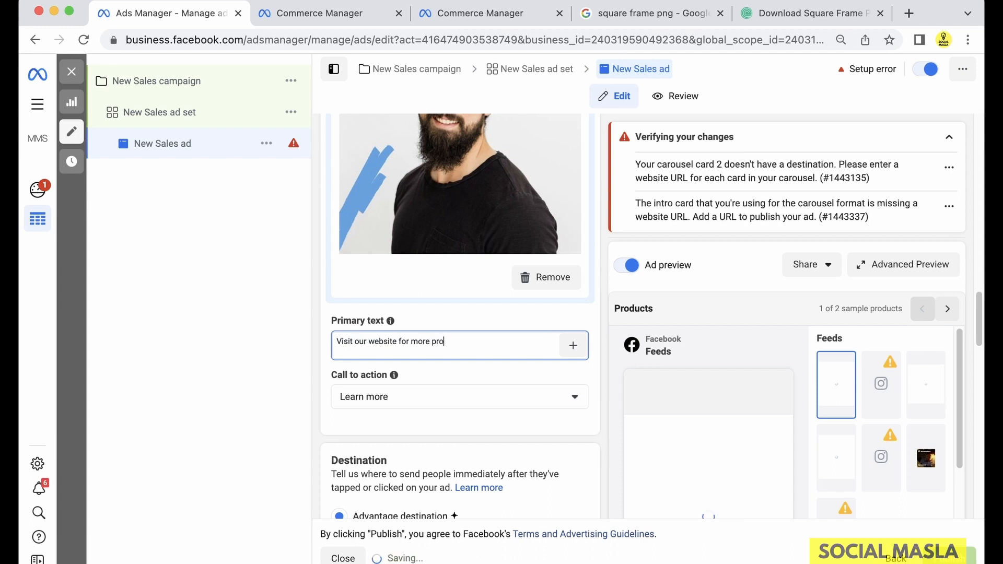
{"action": "type", "text": "ducts from"}
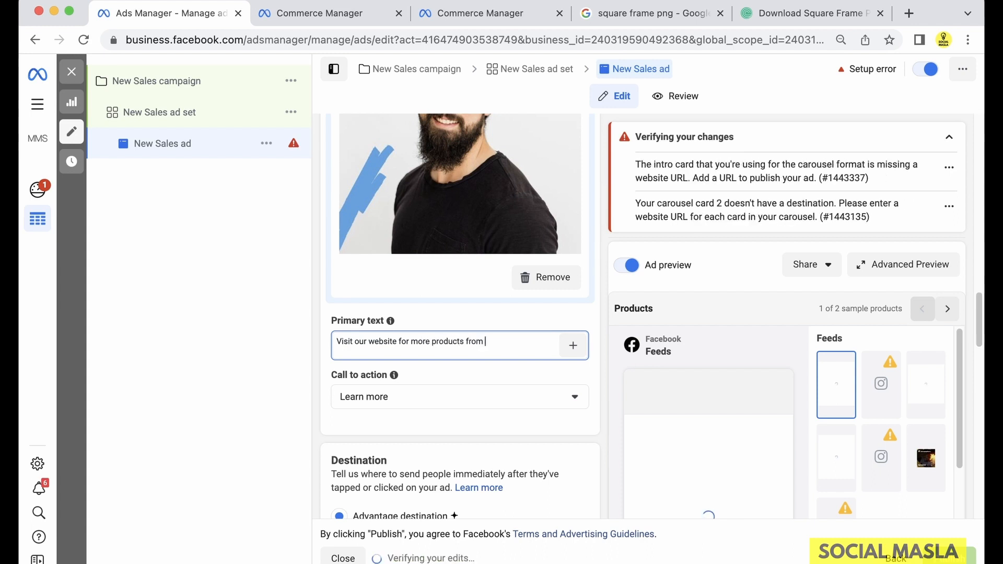
{"action": "left_click", "coordinate": [573, 345]}
{"action": "left_click", "coordinate": [582, 397]}
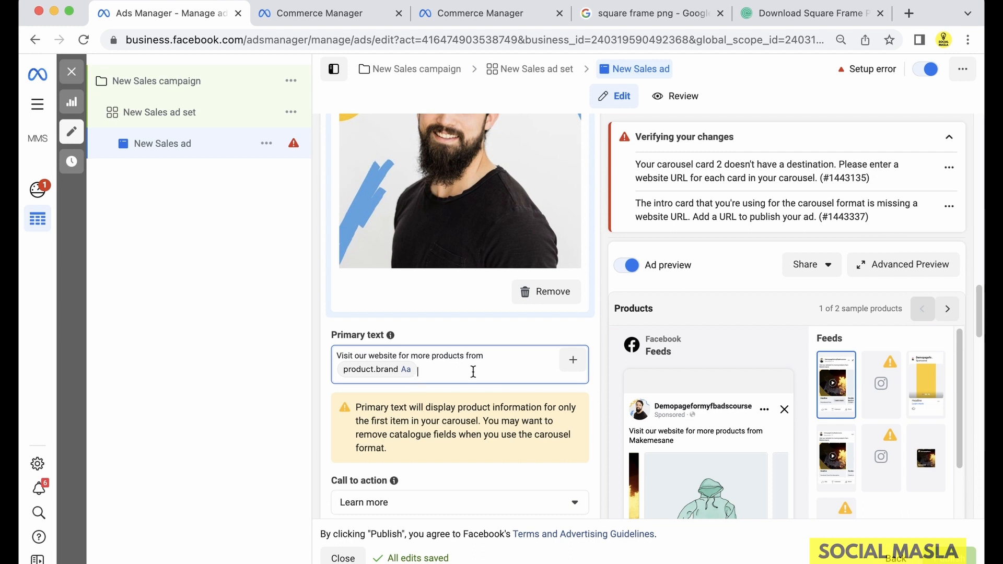
{"action": "left_click", "coordinate": [562, 325]}
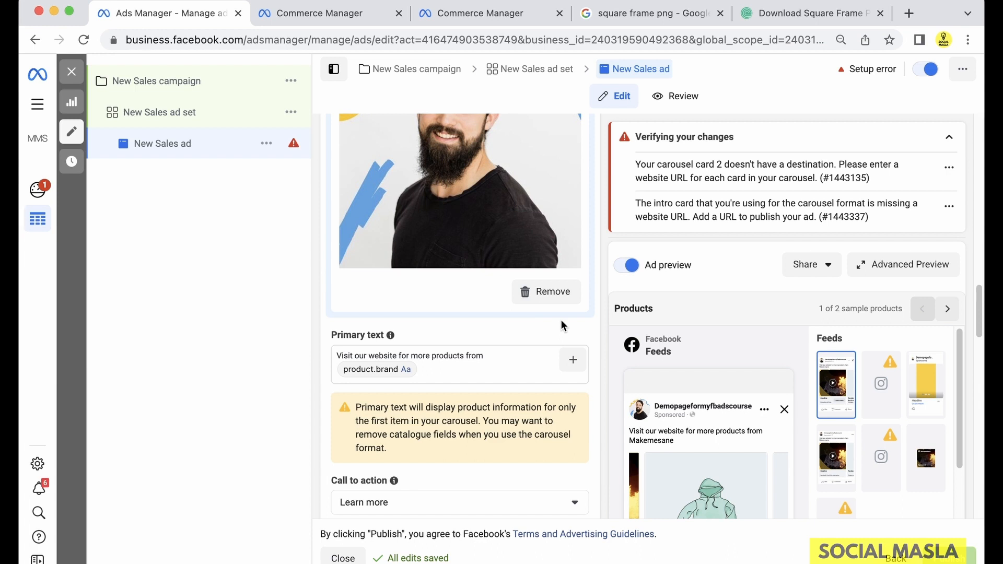
{"action": "scroll", "coordinate": [561, 320], "scroll_direction": "down", "scroll_amount": 10}
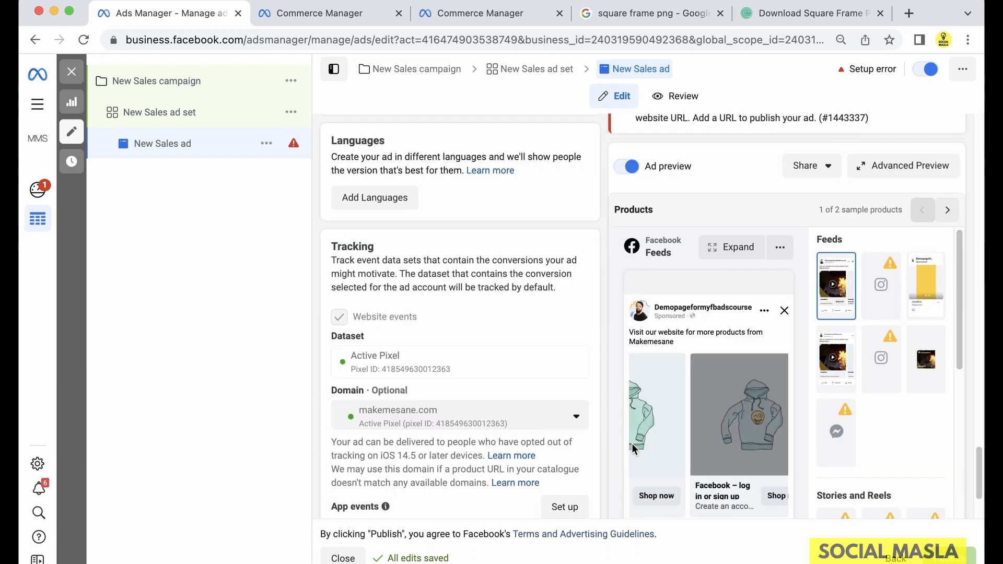
{"action": "left_click", "coordinate": [783, 424]}
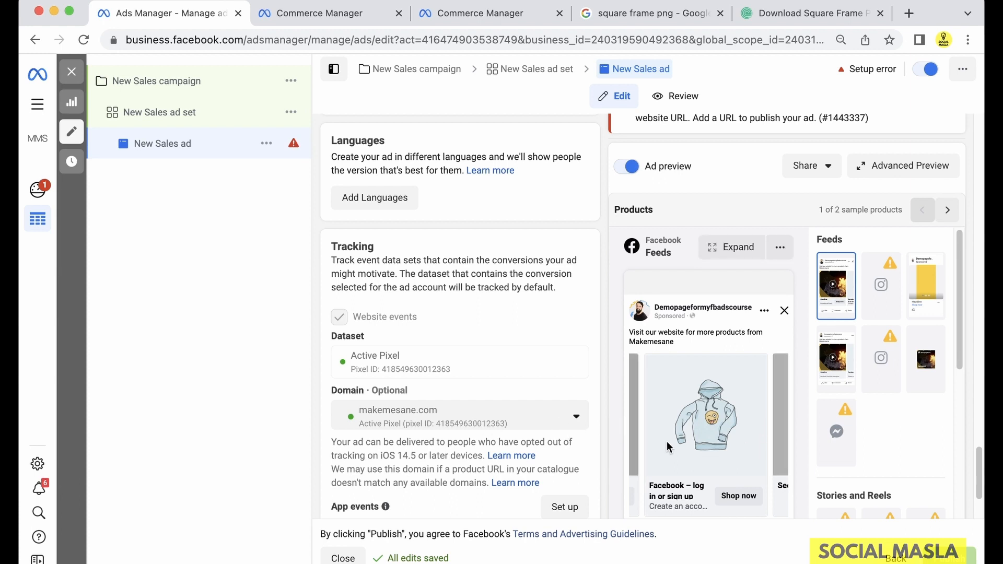
Set the Intro carousel card's website URL to makemesane.com
{"action": "scroll", "coordinate": [447, 450], "scroll_direction": "up", "scroll_amount": 10}
{"action": "scroll", "coordinate": [447, 450], "scroll_direction": "up", "scroll_amount": 10}
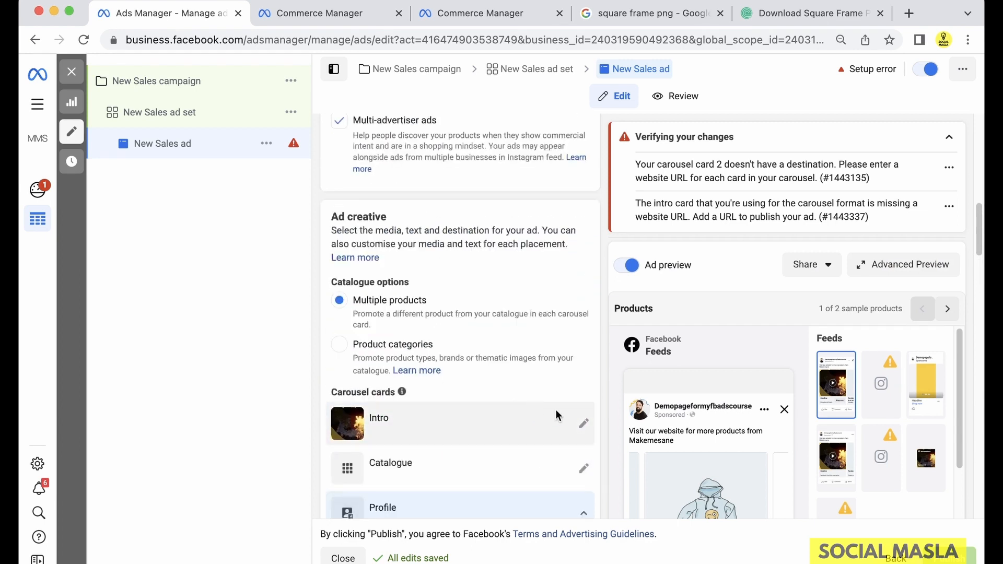
{"action": "left_click", "coordinate": [534, 417]}
{"action": "scroll", "coordinate": [387, 377], "scroll_direction": "down", "scroll_amount": 5}
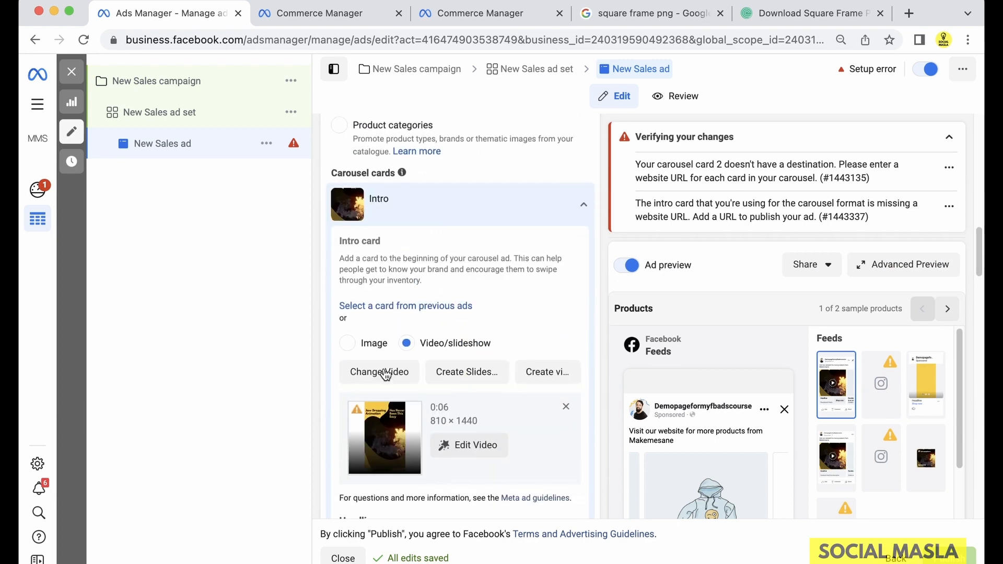
{"action": "scroll", "coordinate": [393, 382], "scroll_direction": "down", "scroll_amount": 3}
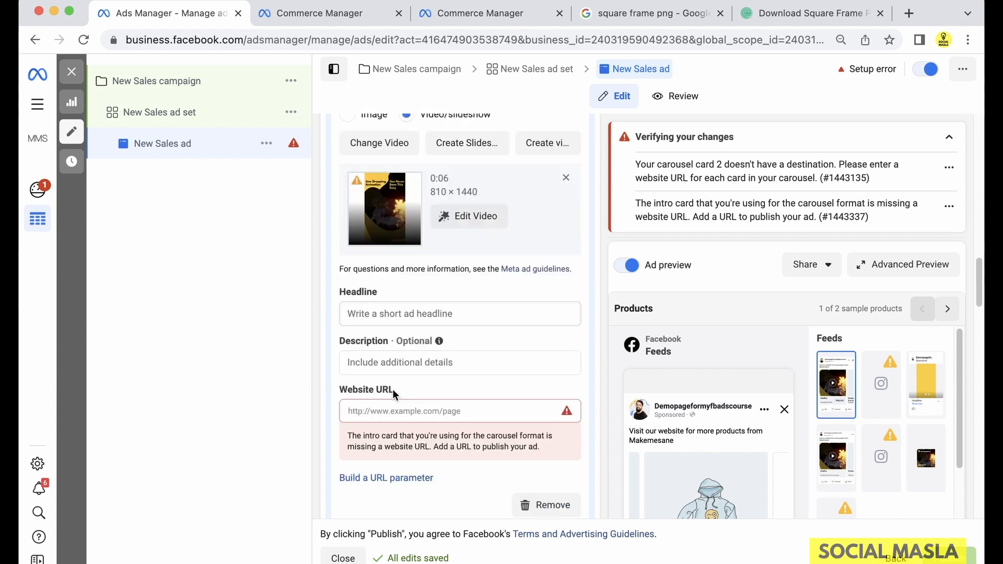
{"action": "left_click", "coordinate": [399, 369]}
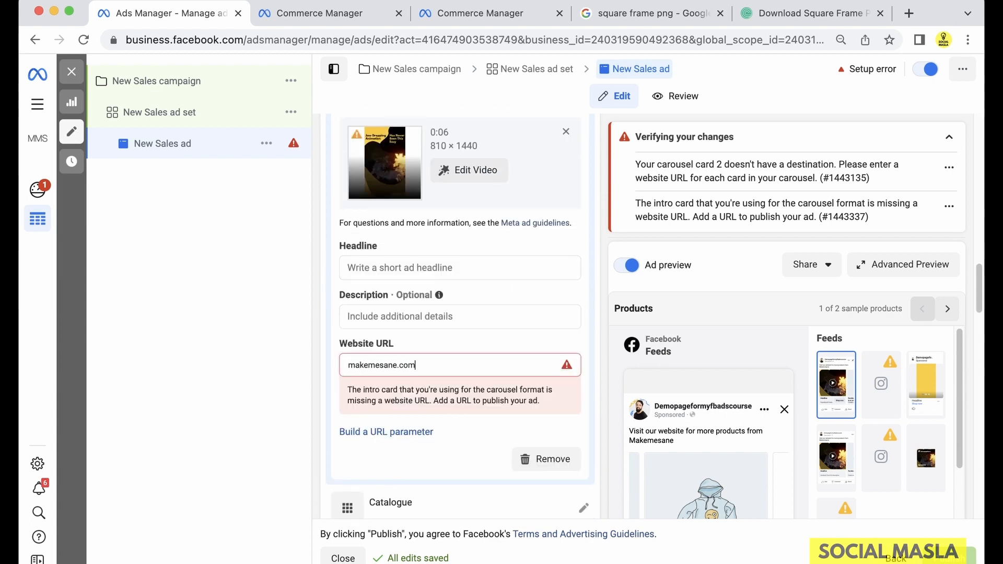
{"action": "left_click", "coordinate": [180, 439]}
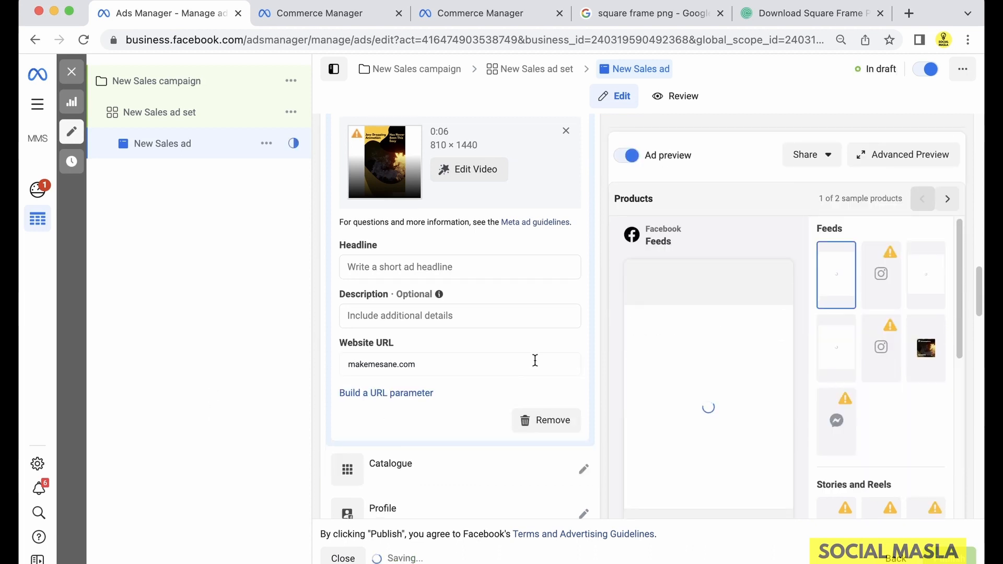
Set the website See more URL in the ad's Destination section to makemesane.com/contact-us/
{"action": "scroll", "coordinate": [488, 355], "scroll_direction": "down", "scroll_amount": 10}
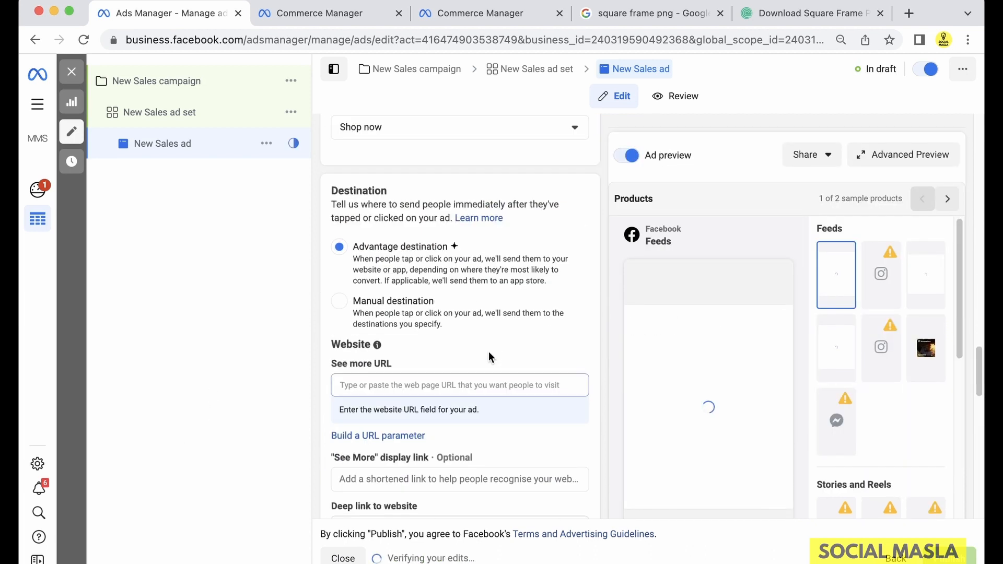
{"action": "scroll", "coordinate": [419, 350], "scroll_direction": "down", "scroll_amount": 3}
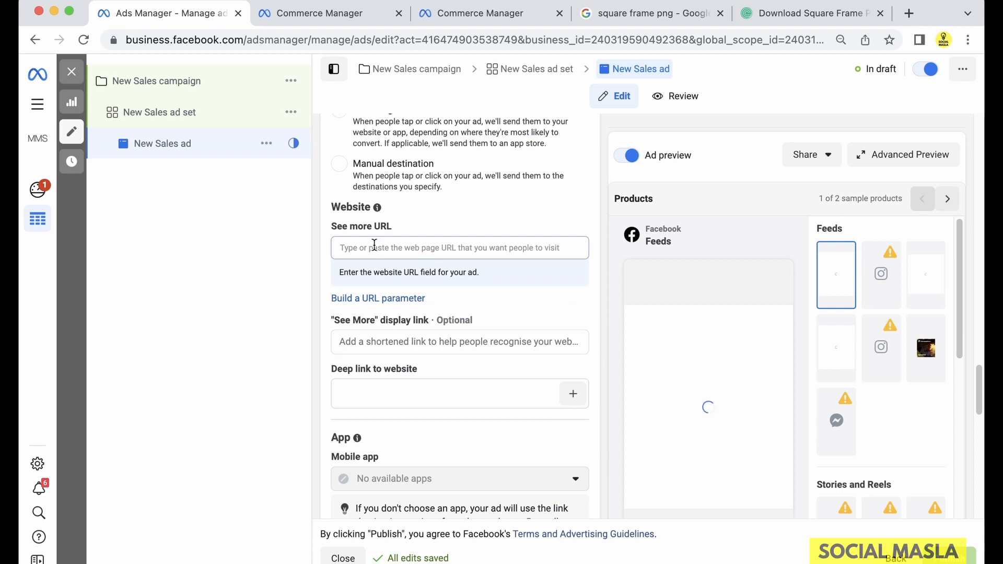
{"action": "left_click", "coordinate": [476, 246]}
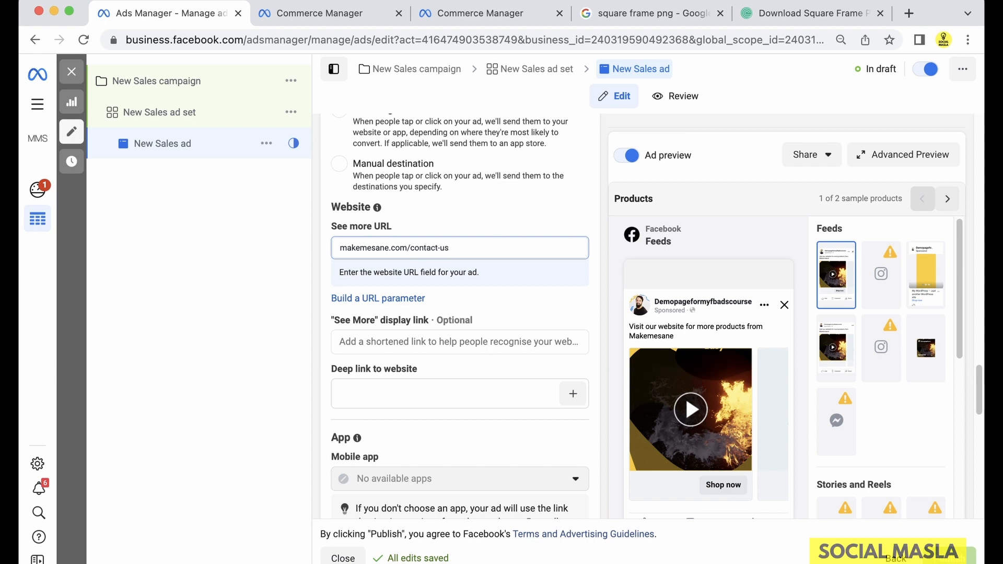
{"action": "type", "text": "/"}
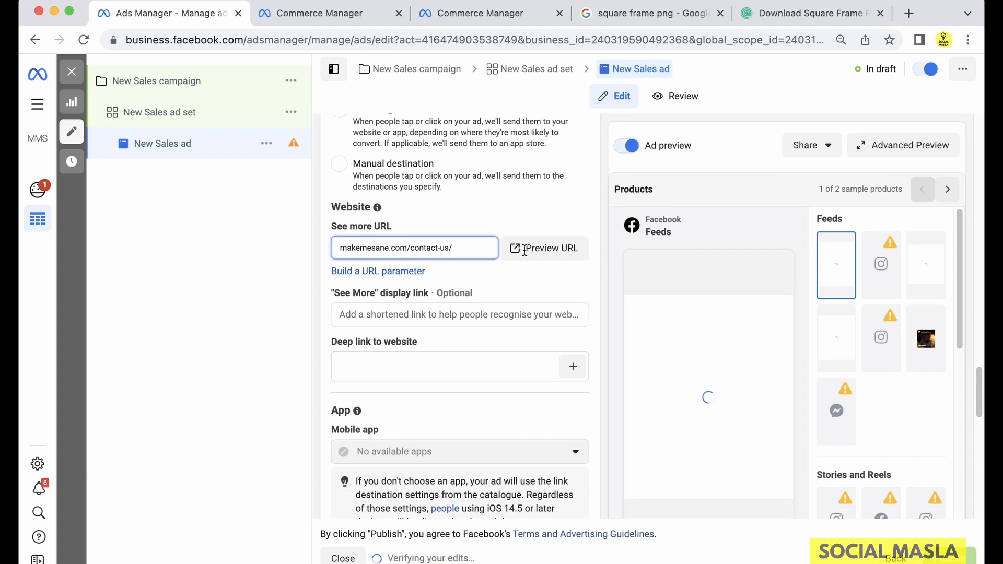
{"action": "left_click", "coordinate": [404, 277]}
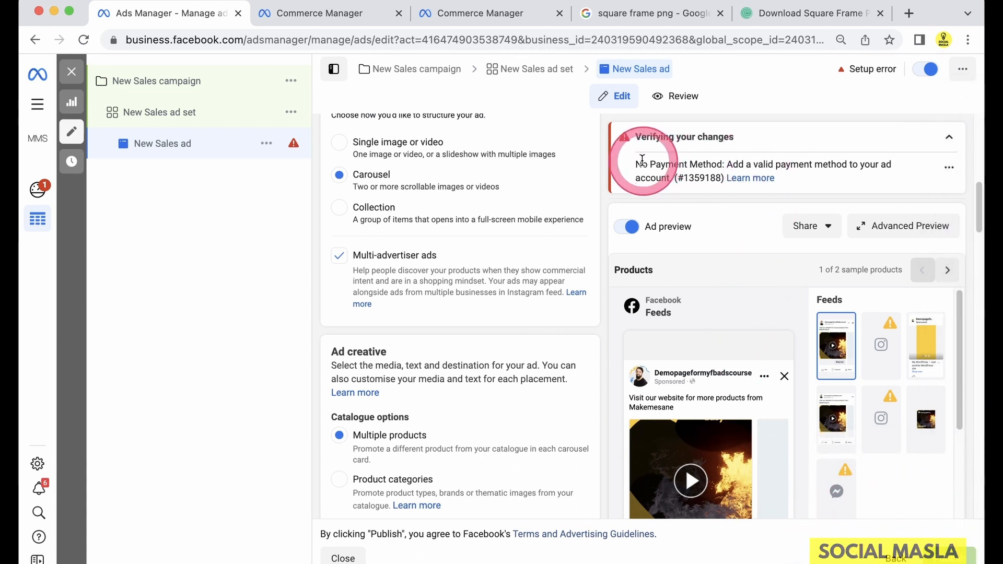
Examine the ad's verification error and tracking settings, and review the New Sales ad set's schedule and retargeting audience options
{"action": "left_click_drag", "start_coordinate": [635, 163], "coordinate": [726, 165]}
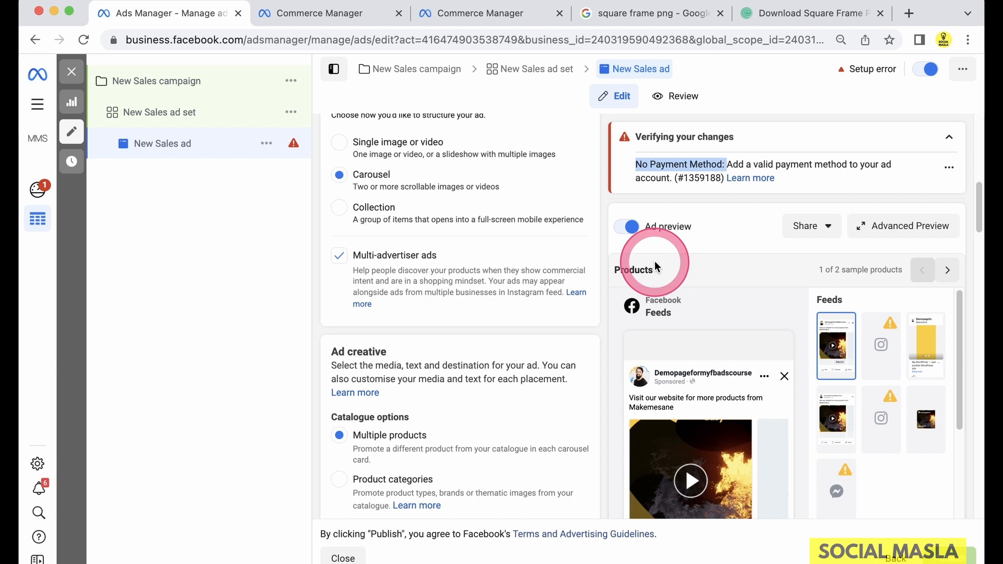
{"action": "scroll", "coordinate": [497, 347], "scroll_direction": "down", "scroll_amount": 5}
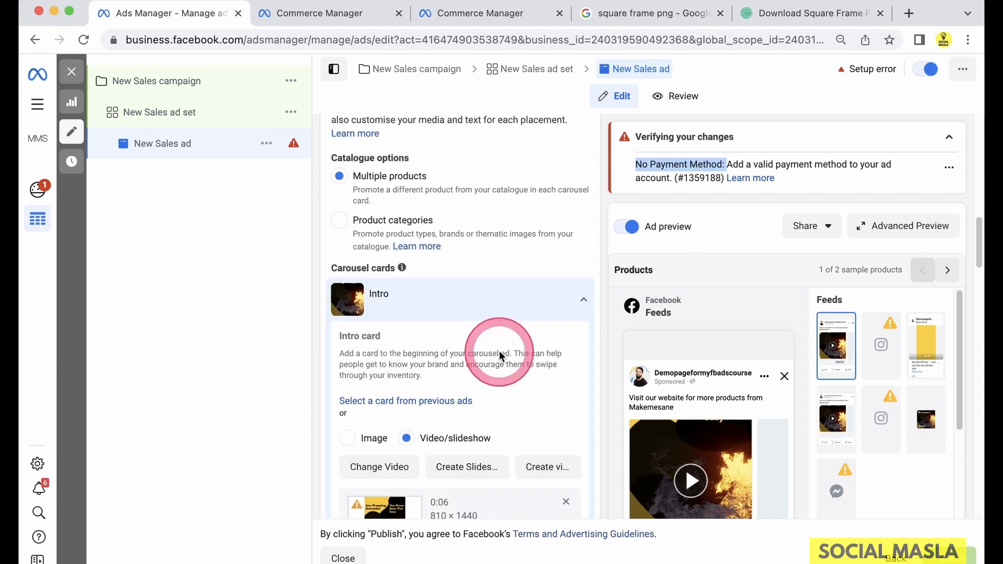
{"action": "scroll", "coordinate": [455, 321], "scroll_direction": "down", "scroll_amount": 10}
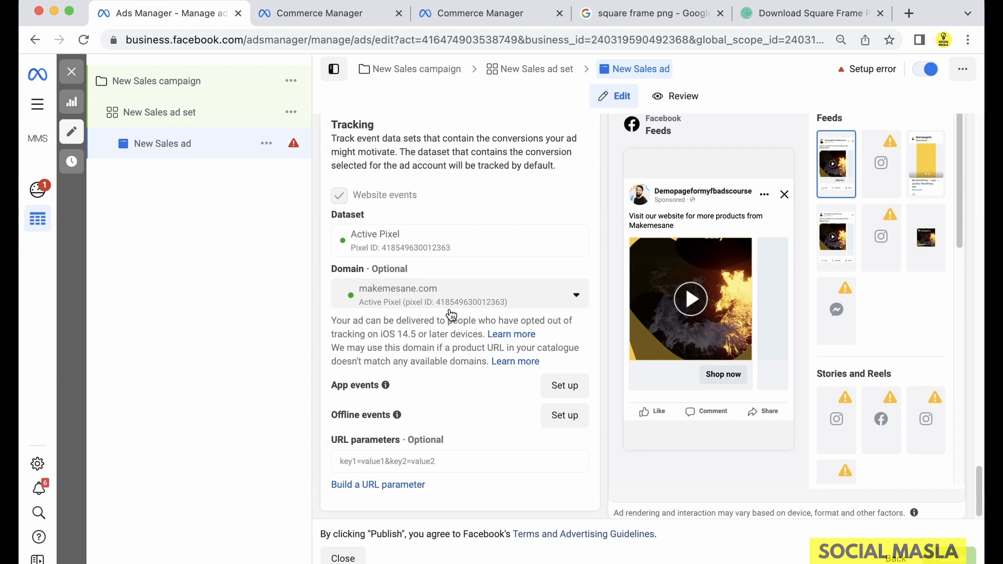
{"action": "left_click", "coordinate": [131, 126]}
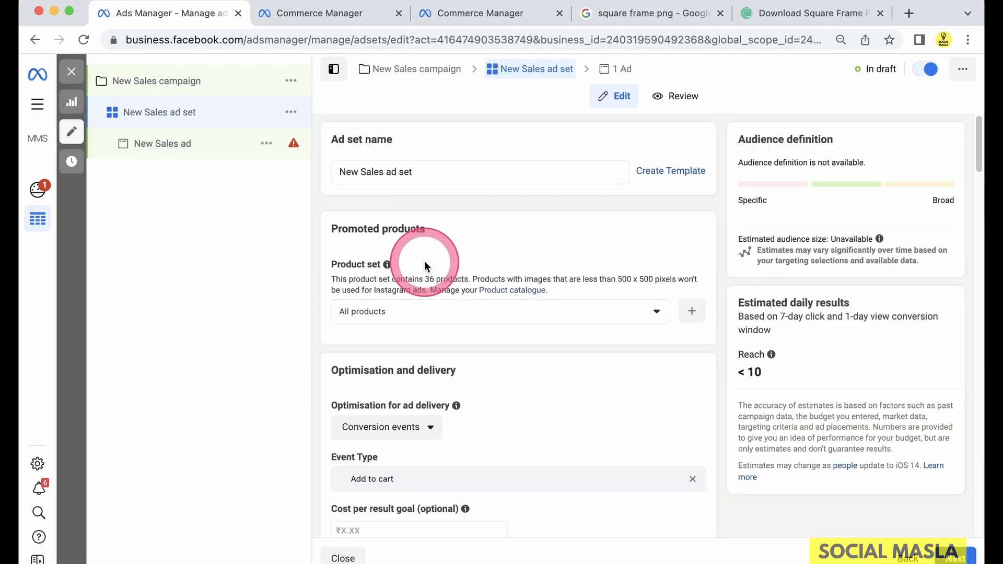
{"action": "scroll", "coordinate": [425, 261], "scroll_direction": "down", "scroll_amount": 15}
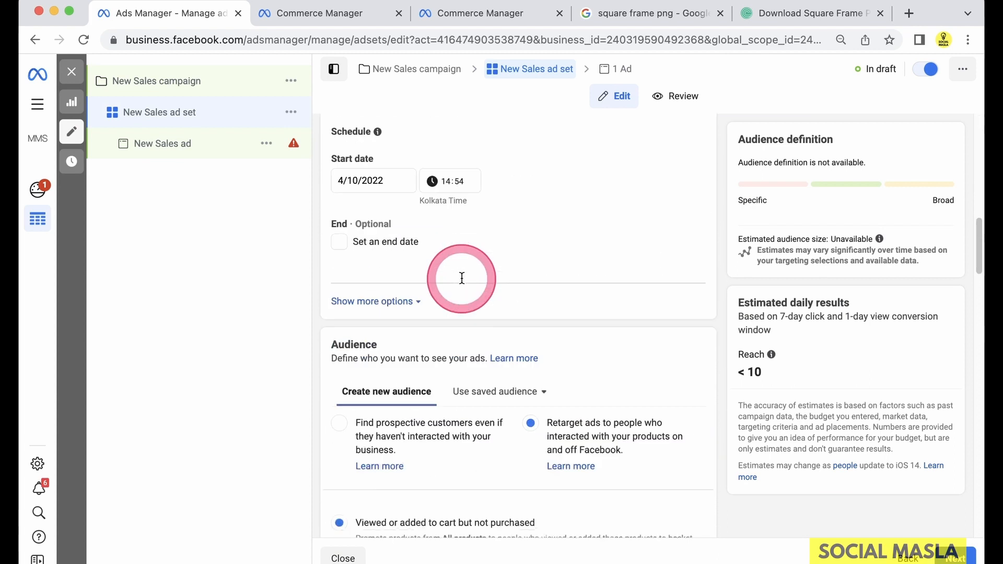
{"action": "scroll", "coordinate": [467, 283], "scroll_direction": "down", "scroll_amount": 3}
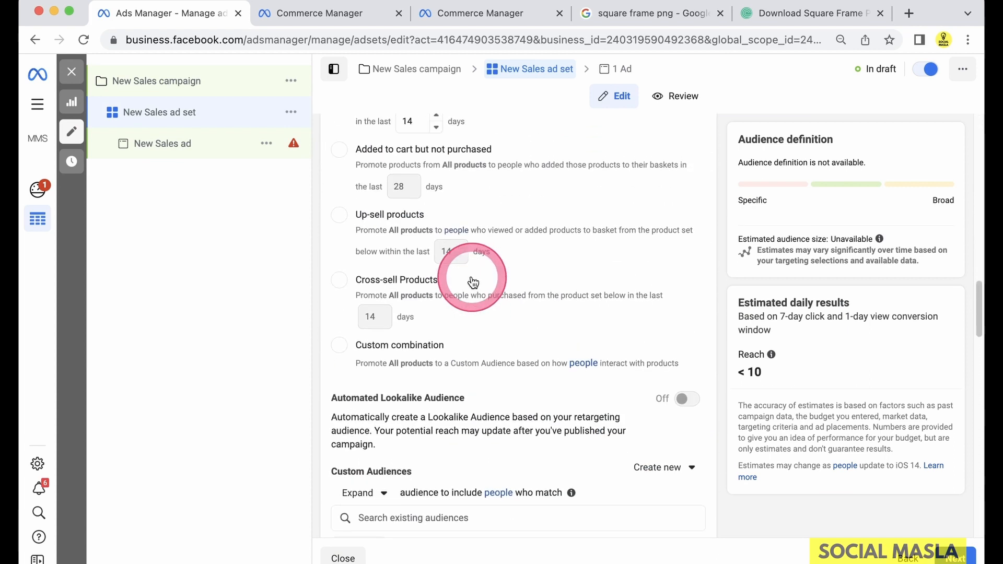